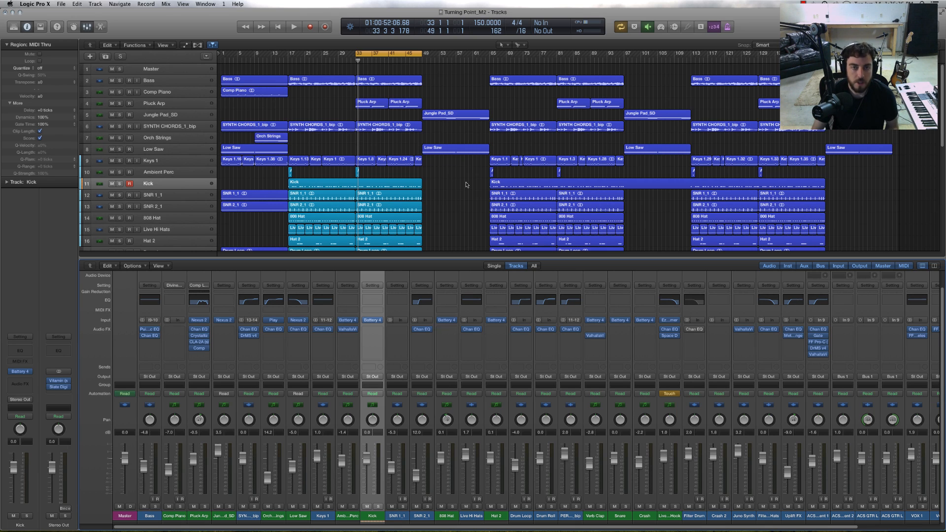
# - Hide the mixer, play the full arrangement from bar 33, and briefly check the channel levels during playback
pyautogui.press('x')
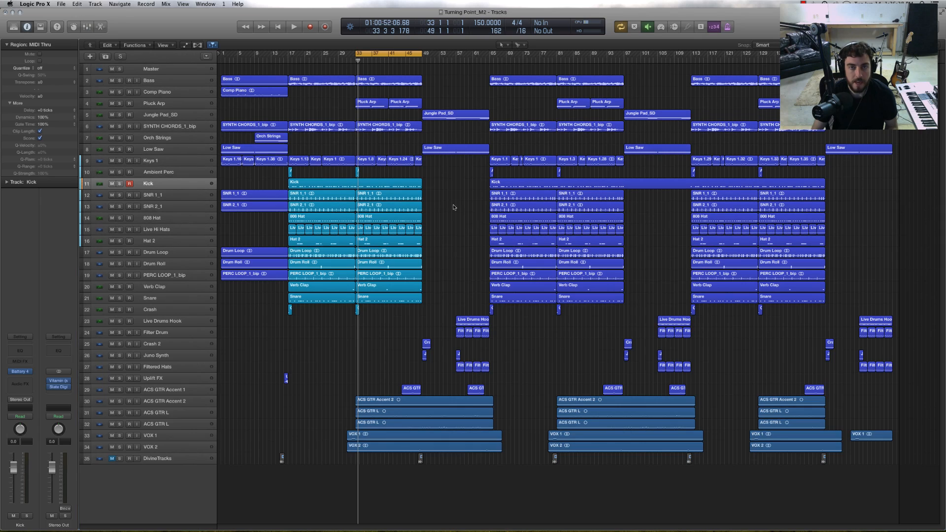
pyautogui.moveTo(358, 61); pyautogui.dragTo(355, 60)
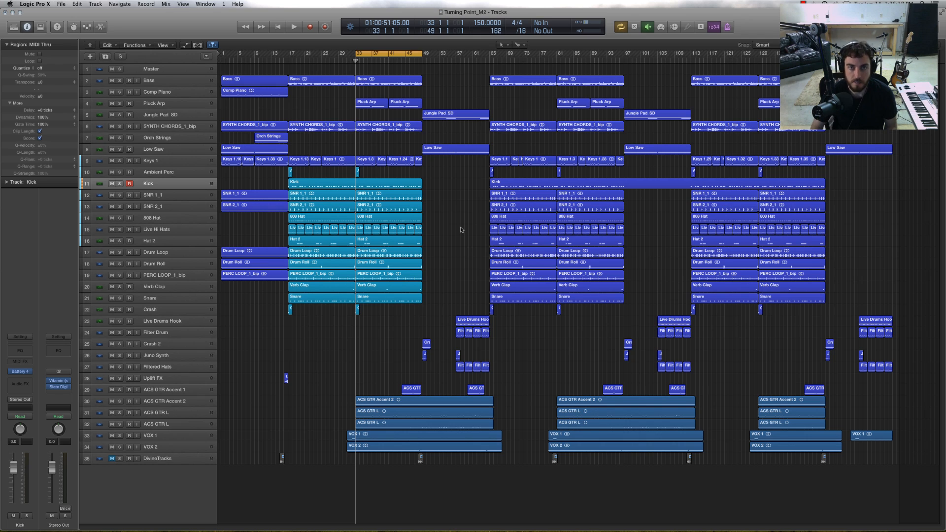
pyautogui.press('space')
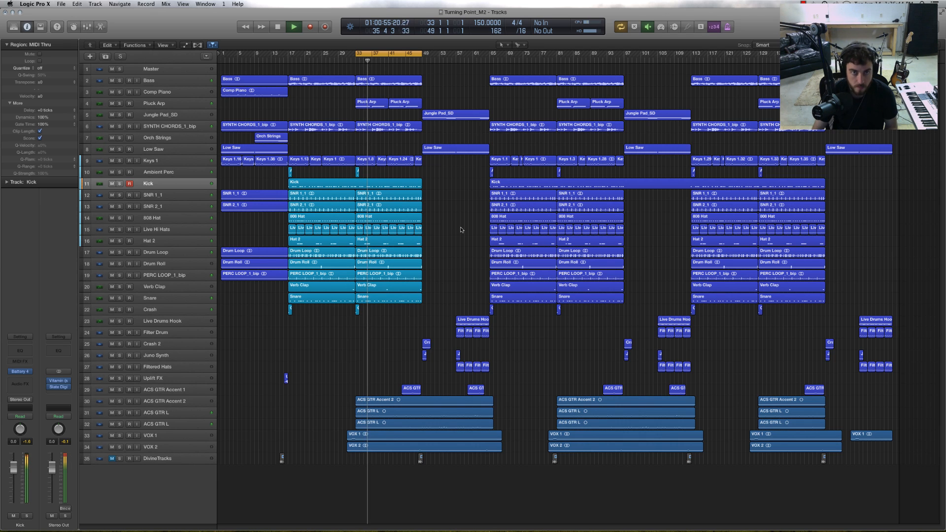
pyautogui.press('x')
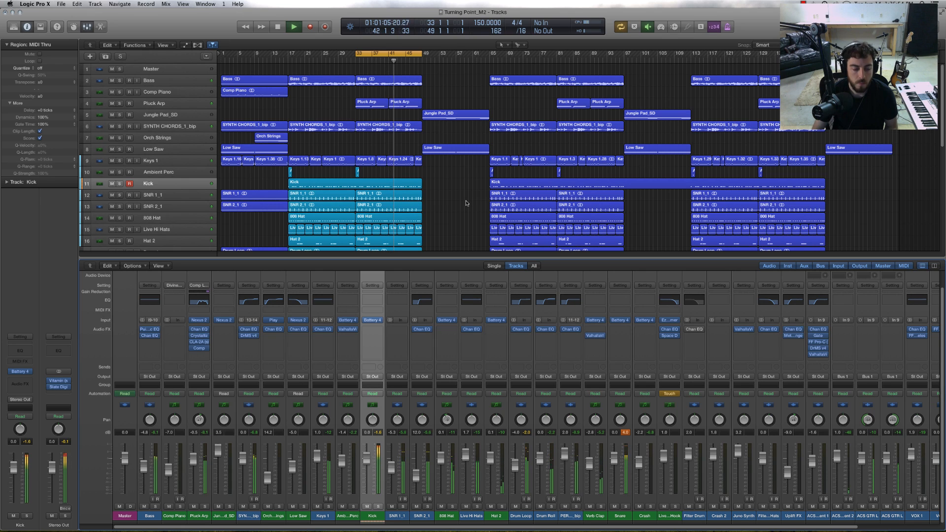
pyautogui.press('x')
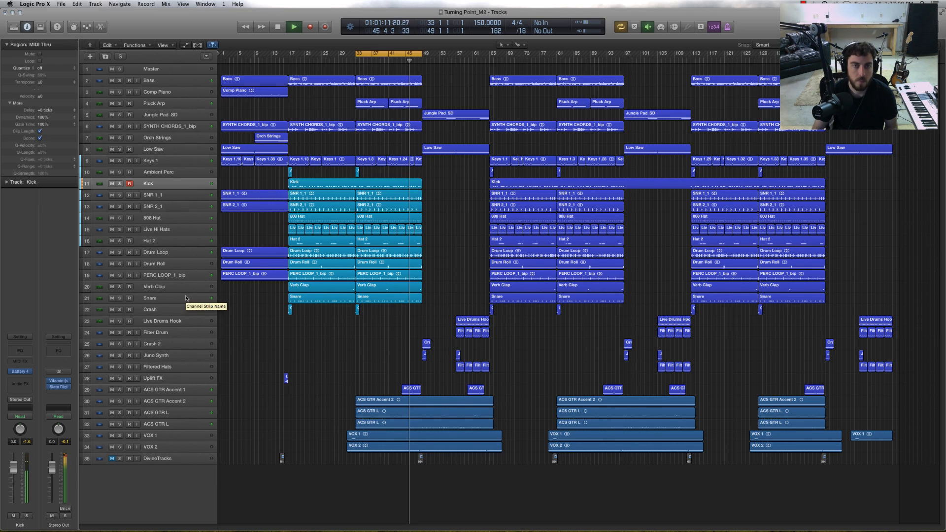
# - Solo the Kick through Crash tracks to audition all the drums from bar 33, clearing the solo when finished
pyautogui.keyDown('shift'); pyautogui.click(184, 312); pyautogui.keyUp('shift')
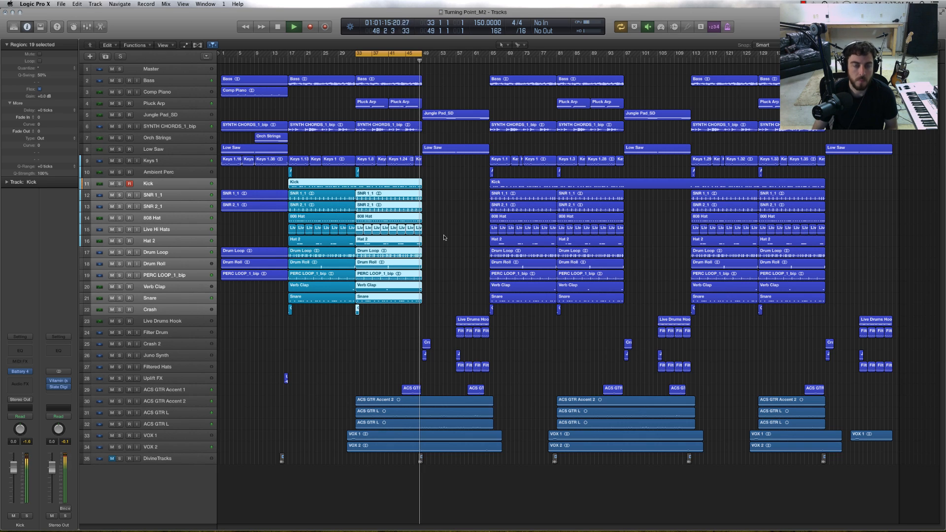
pyautogui.press('space')
pyautogui.click(443, 238)
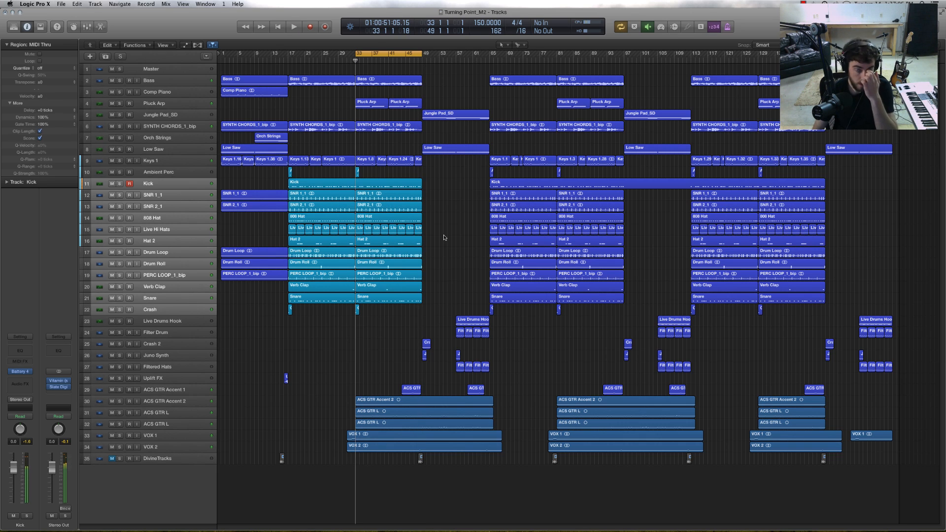
pyautogui.click(118, 183)
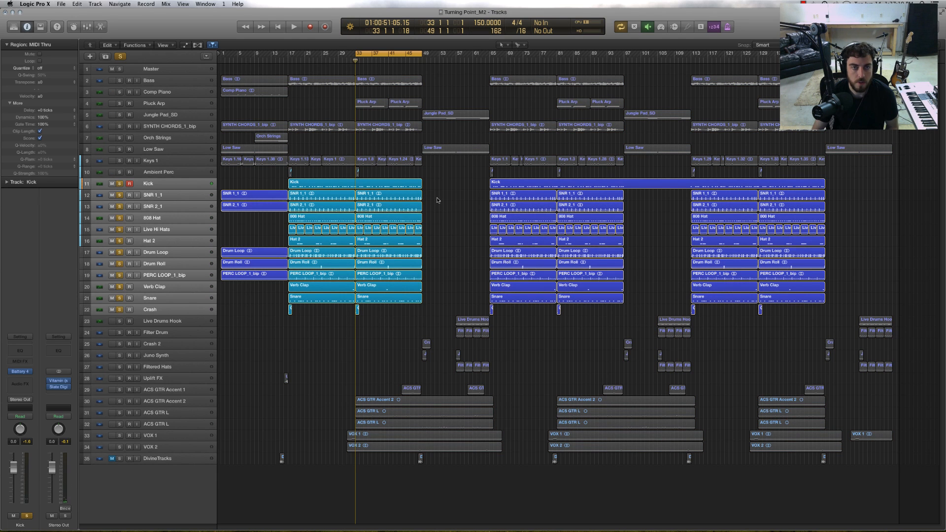
pyautogui.moveTo(355, 62); pyautogui.dragTo(356, 61)
pyautogui.press('space')
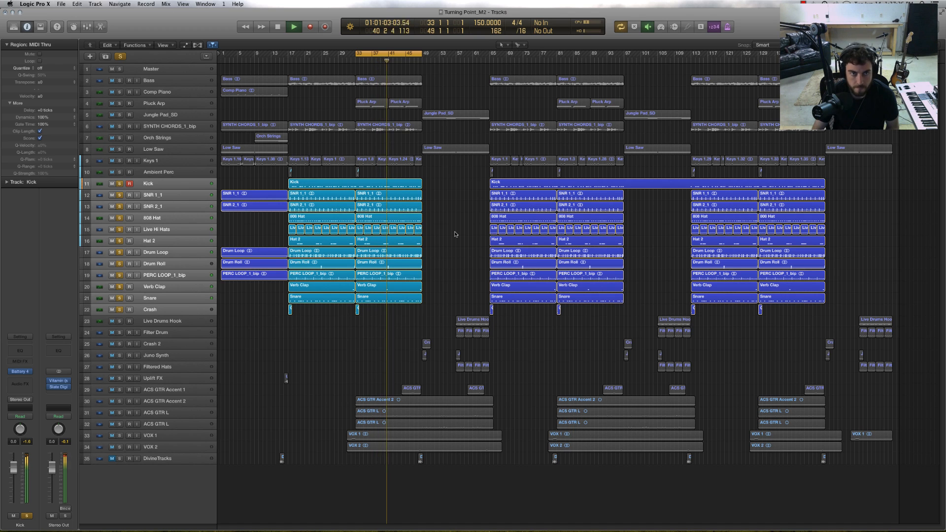
pyautogui.press('space')
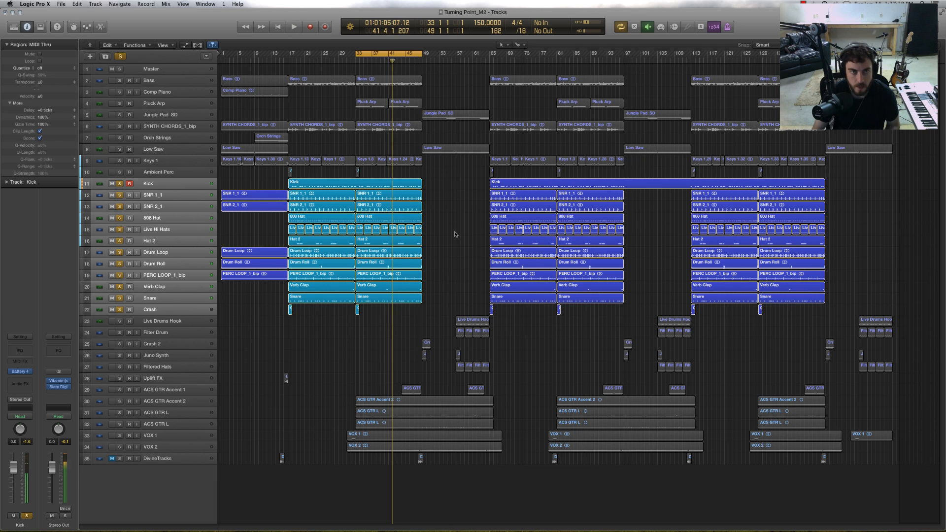
pyautogui.click(119, 184)
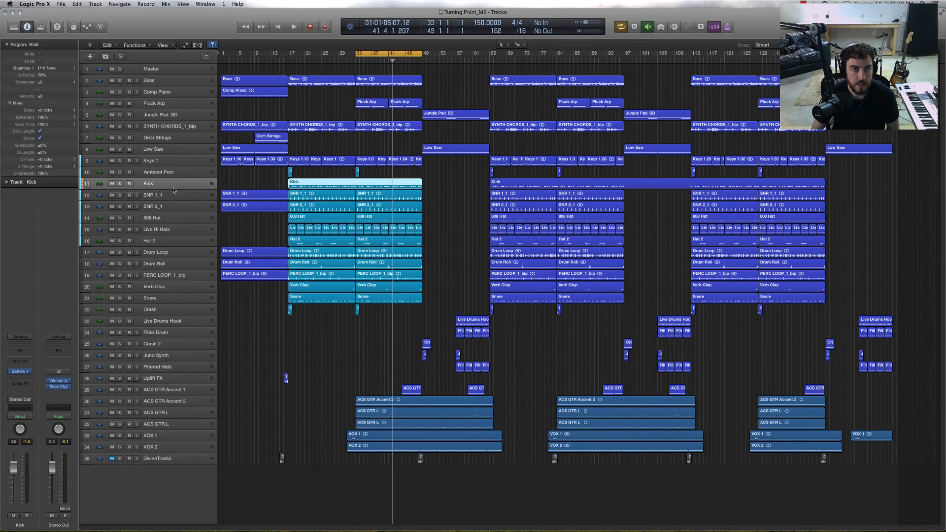
# - Solo the Live Hi Hats track and audition it on its own from the start of the cycle region
pyautogui.click(174, 194)
pyautogui.click(180, 217)
pyautogui.click(168, 229)
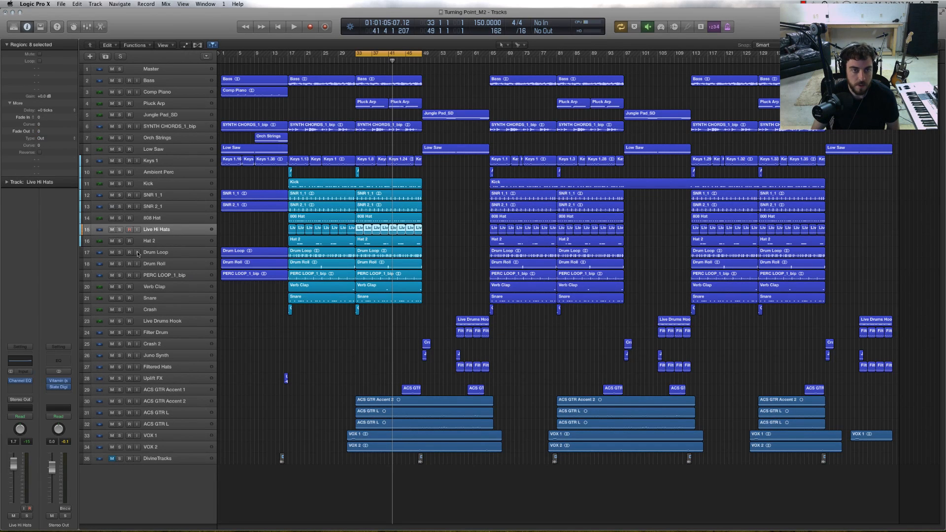
pyautogui.click(119, 231)
pyautogui.click(119, 231)
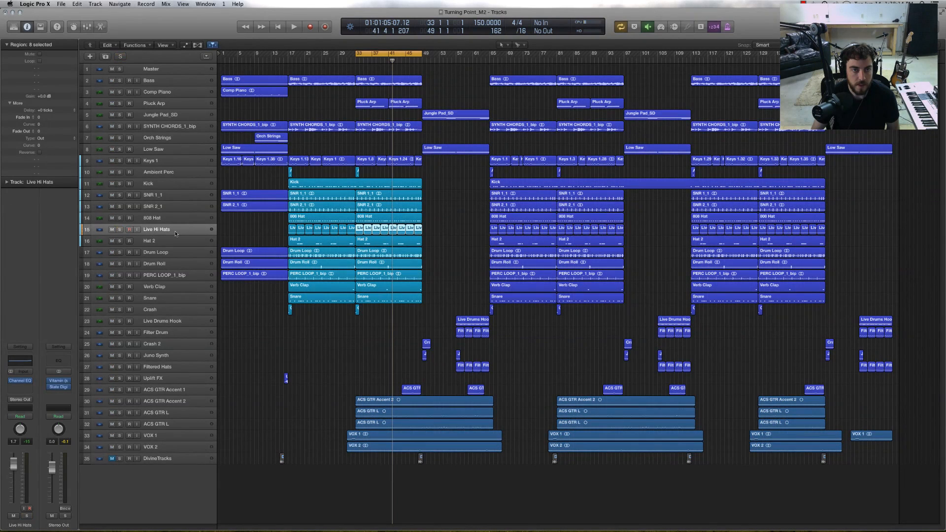
pyautogui.click(120, 230)
pyautogui.click(448, 221)
pyautogui.press('space')
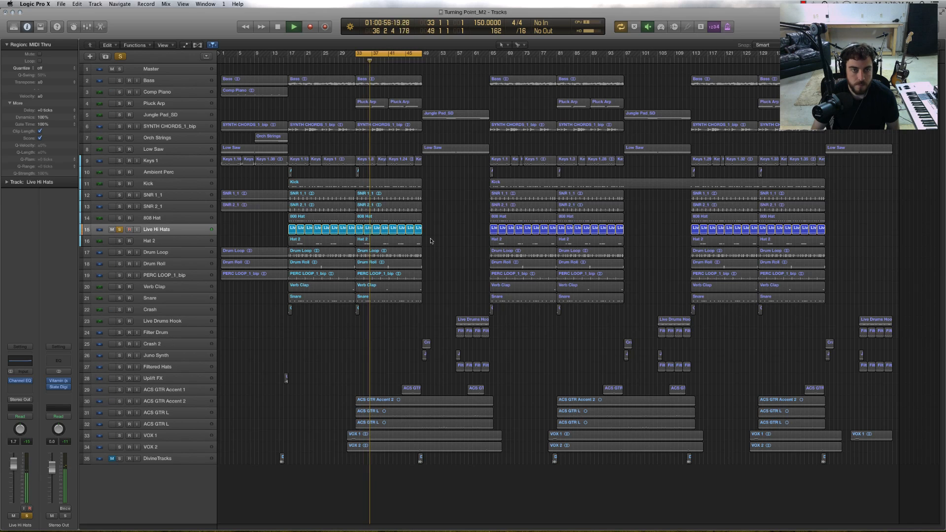
pyautogui.press('space')
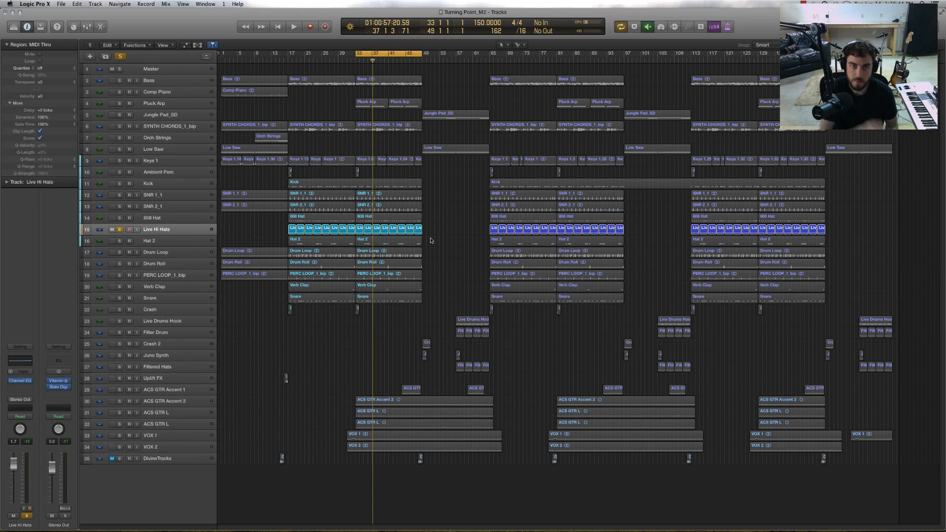
pyautogui.press('space')
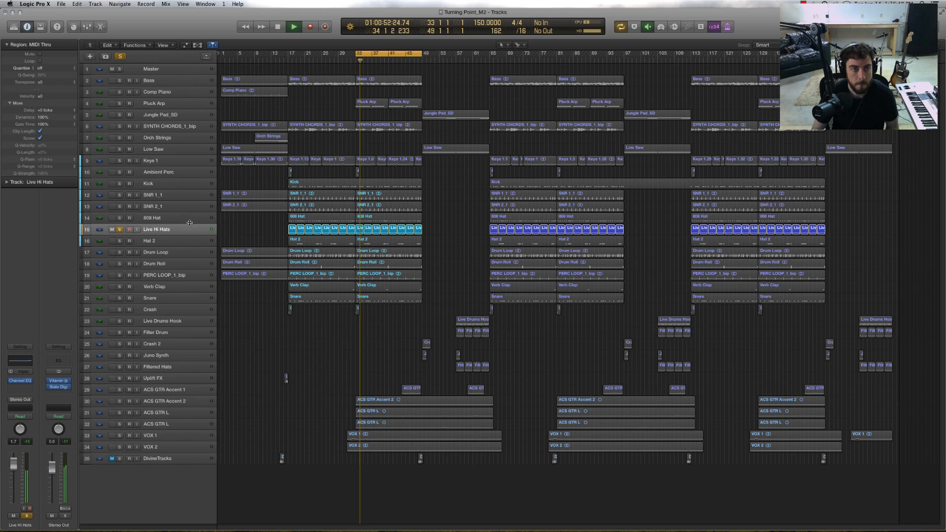
pyautogui.press('space')
# - Solo Kick, SNR 1_1 and SNR 2_1 along with Live Hi Hats, and audition them with Snare temporarily soloed too
pyautogui.click(119, 183)
pyautogui.click(119, 195)
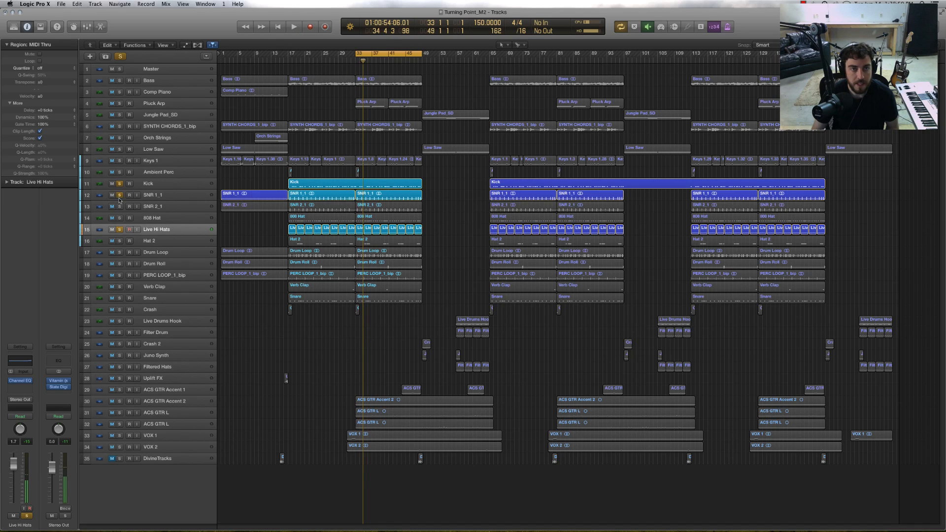
pyautogui.click(119, 206)
pyautogui.click(120, 218)
pyautogui.click(120, 218)
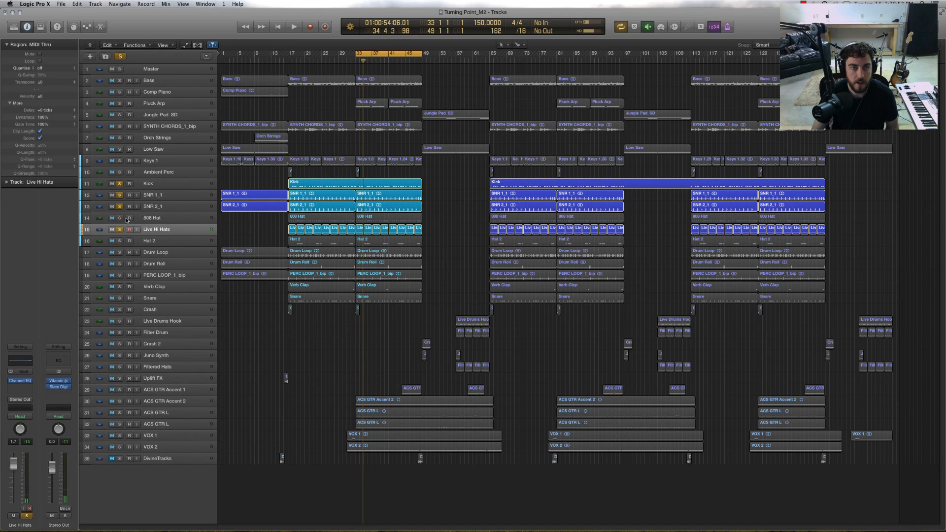
pyautogui.press('space')
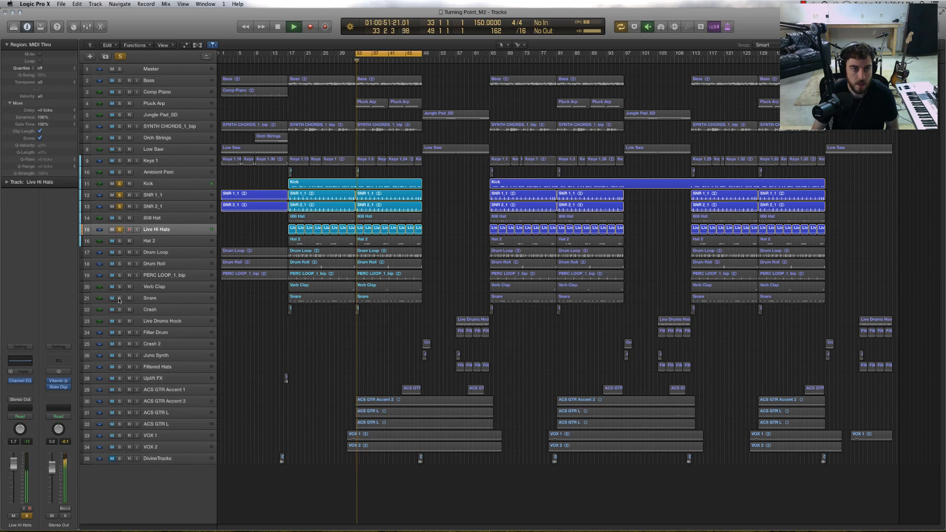
pyautogui.click(119, 298)
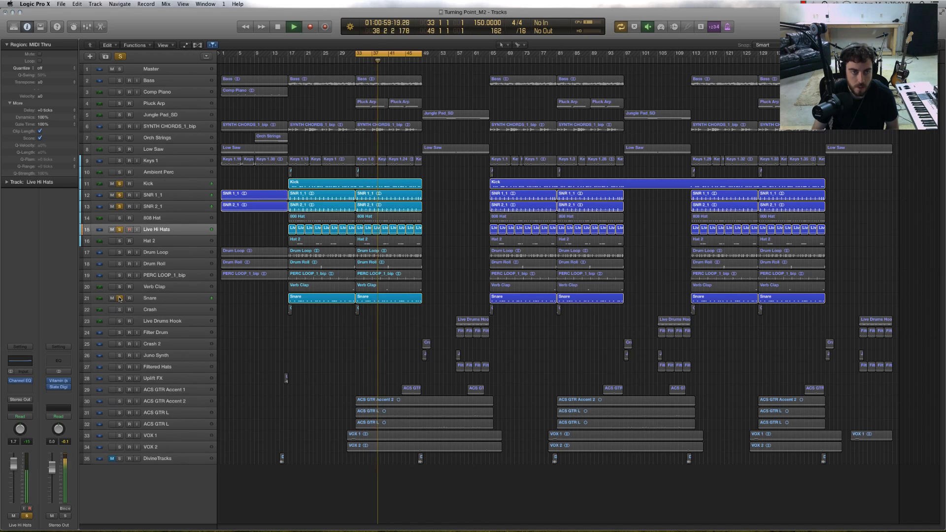
pyautogui.press('space')
pyautogui.click(119, 299)
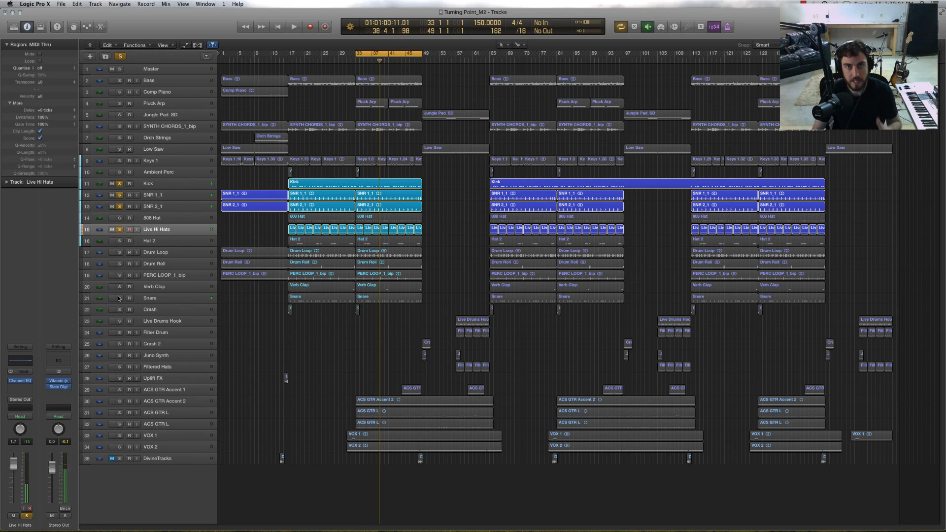
# - Clear the solo from the Live Hi Hats, SNR 2_1, SNR 1_1 and Kick tracks
pyautogui.click(120, 230)
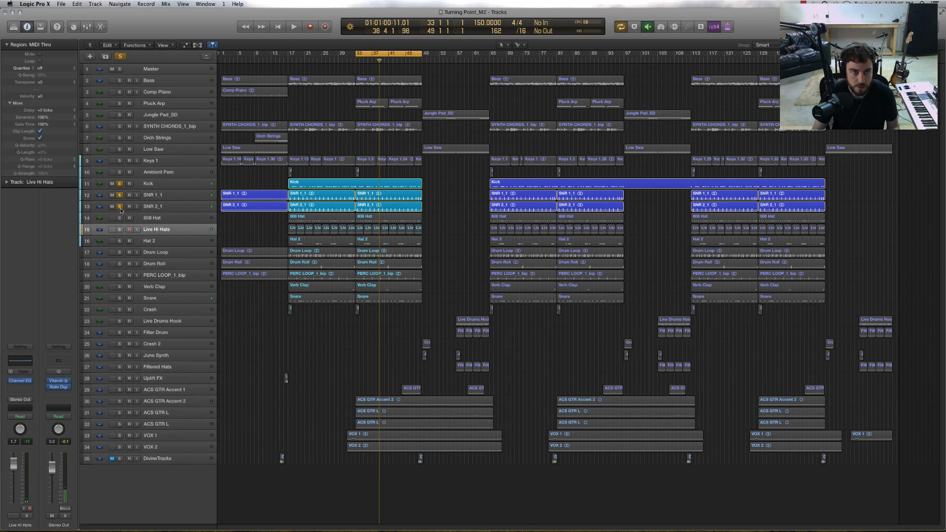
pyautogui.click(120, 206)
pyautogui.click(119, 195)
pyautogui.click(119, 183)
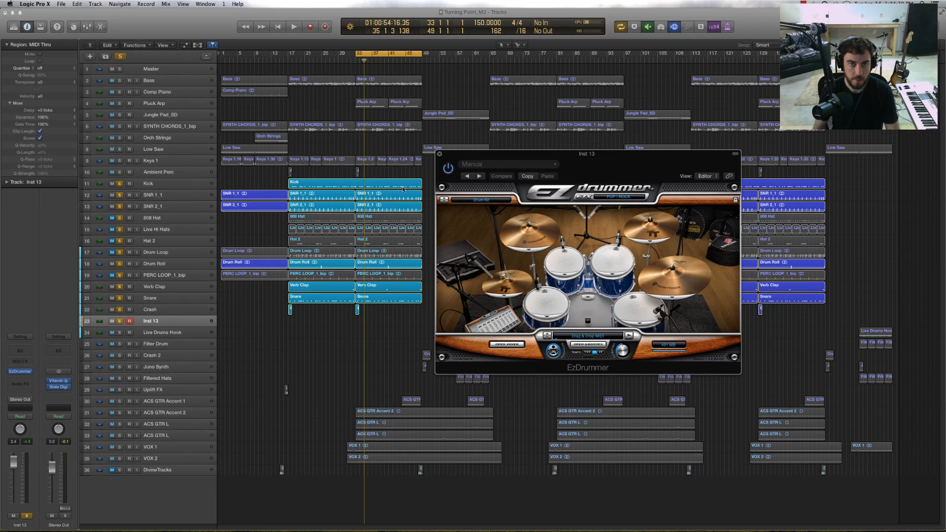
# - Reposition the EZdrummer window and record a MIDI drum performance on the Inst 13 track within the cycle region
pyautogui.moveTo(461, 154); pyautogui.dragTo(460, 164)
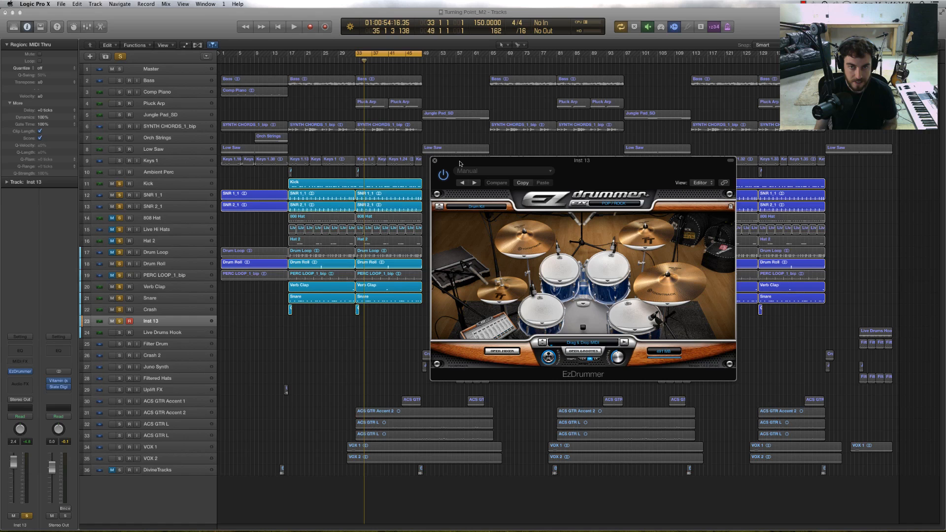
pyautogui.moveTo(460, 164); pyautogui.dragTo(460, 165)
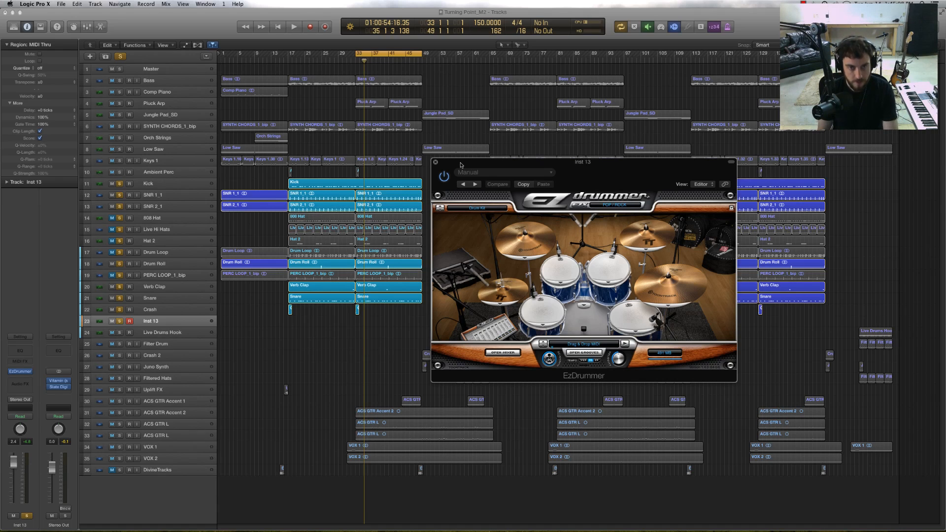
pyautogui.press('r')
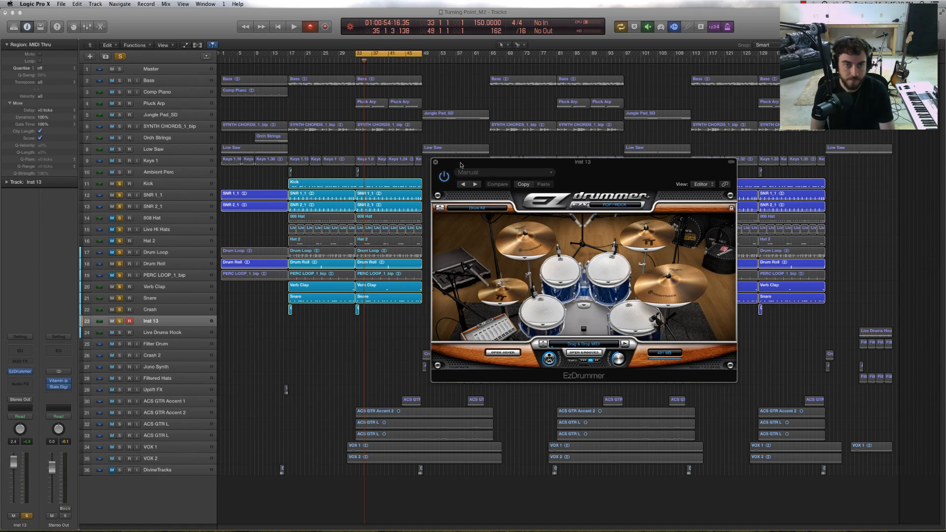
pyautogui.press('space')
pyautogui.press('space')
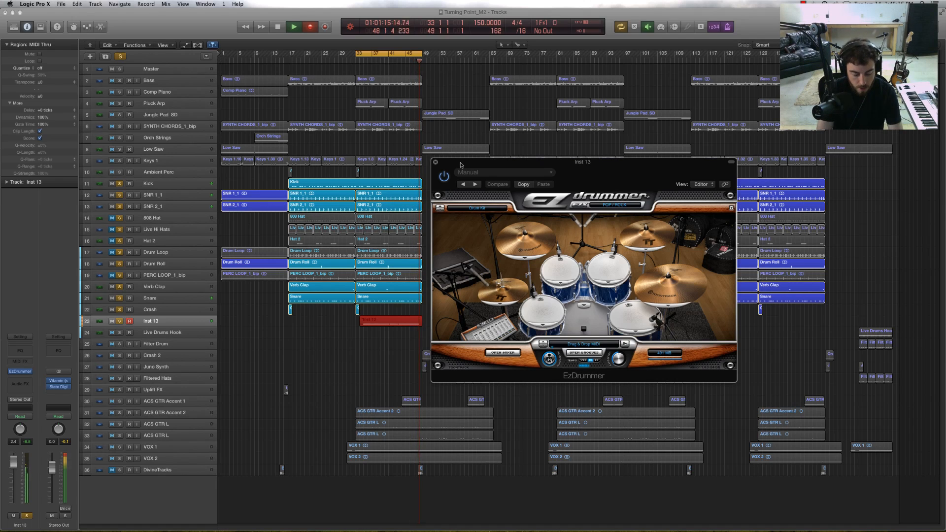
pyautogui.press('space')
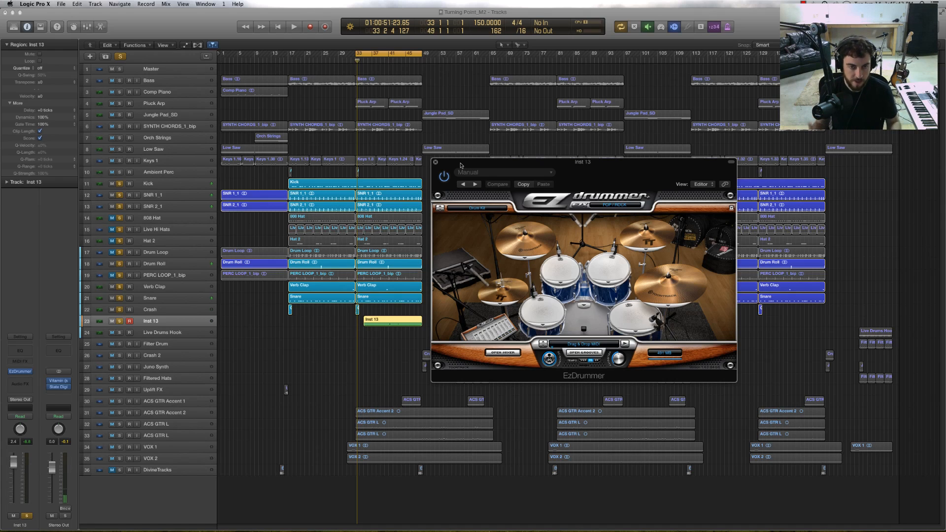
# - Try to set the Inst 13 track's region quantize to 1/16 Note
pyautogui.click(376, 321)
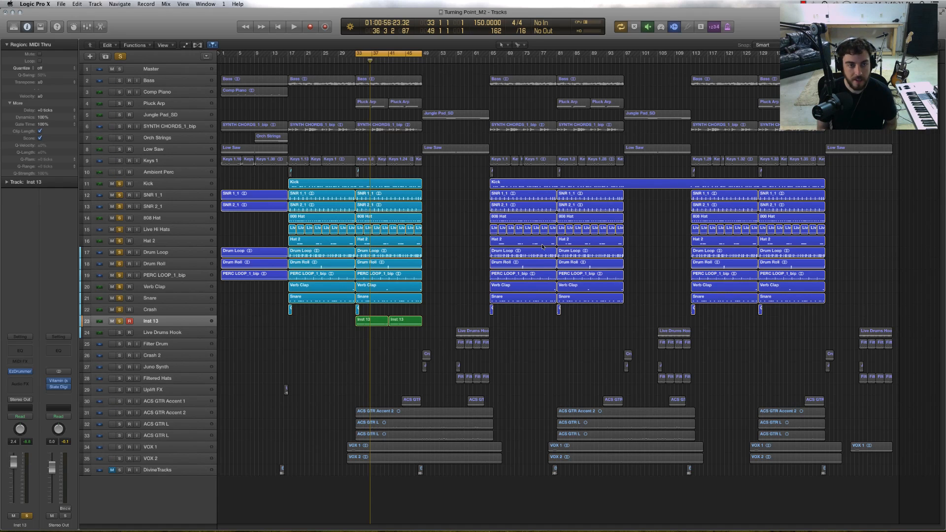
pyautogui.click(46, 68)
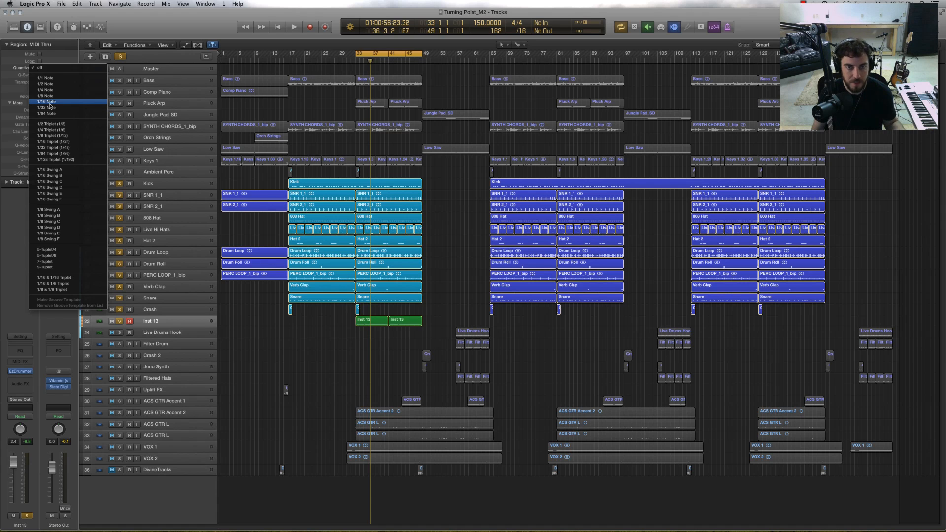
pyautogui.click(48, 103)
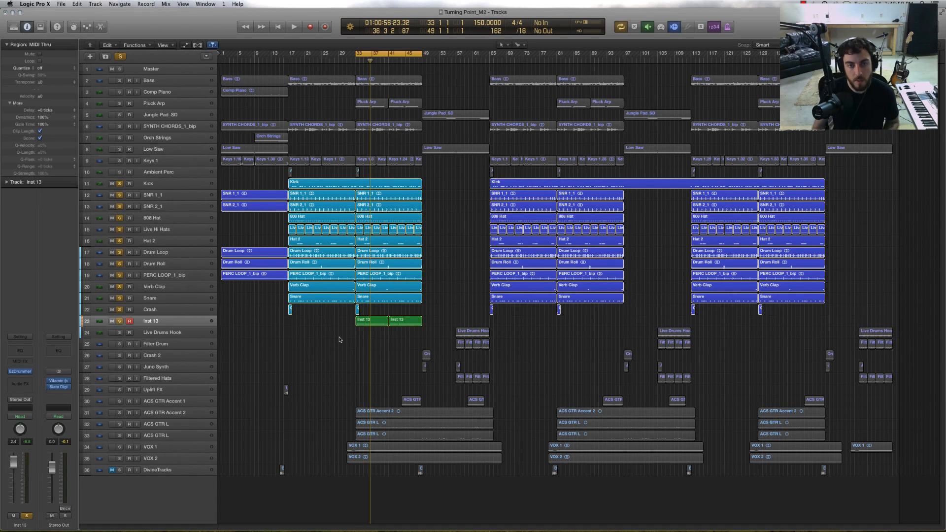
# - Play the cycle region to hear the recorded Inst 13 part together with the soloed drums
pyautogui.click(189, 321)
pyautogui.click(375, 348)
pyautogui.press('space')
pyautogui.click(368, 321)
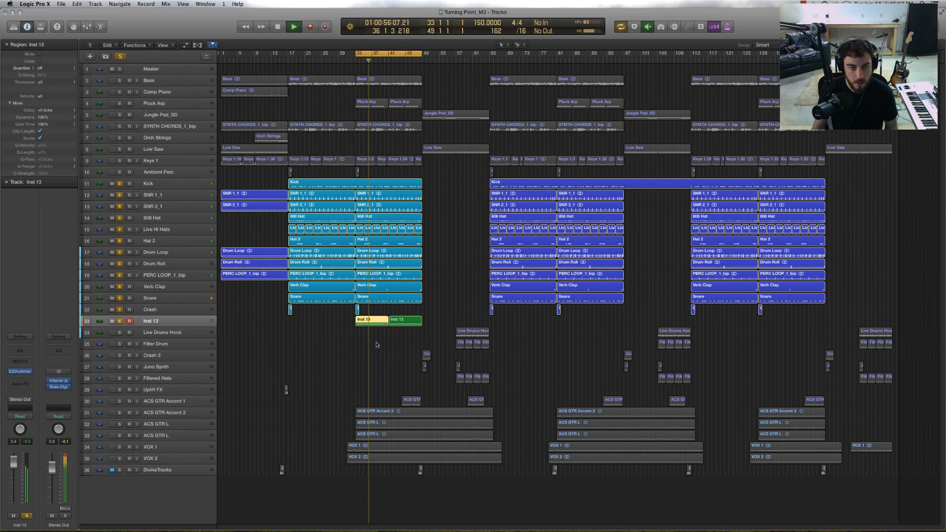
pyautogui.press('space')
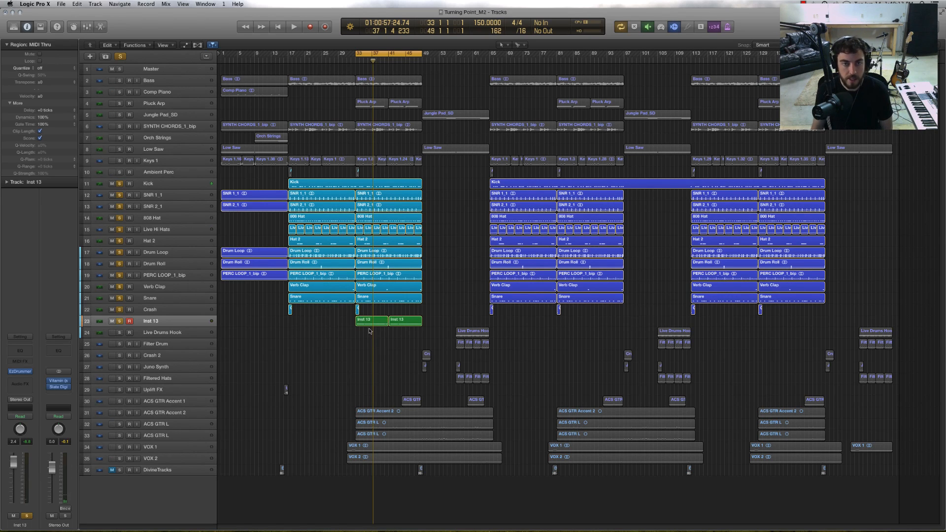
# - Open the first Inst 13 region in the Piano Roll and magnify the notes around bar 37 to examine their timing
pyautogui.doubleClick(383, 325)
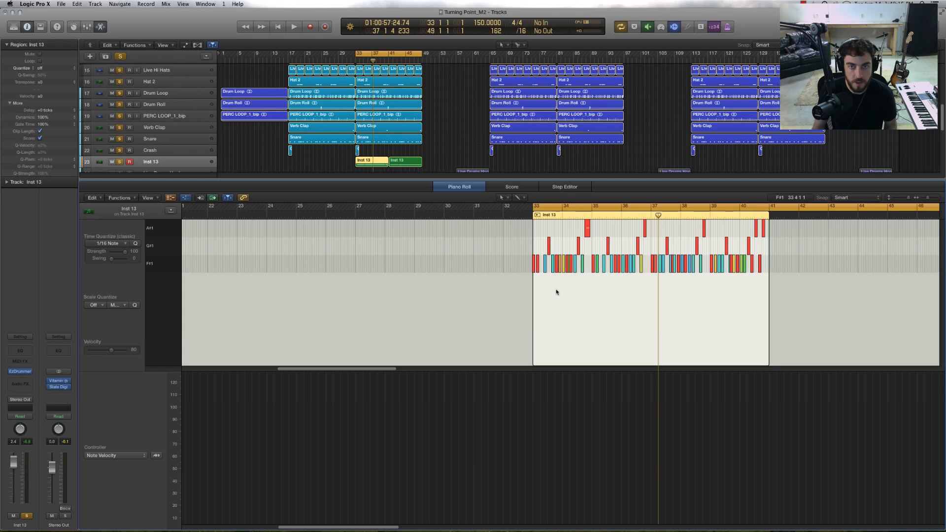
pyautogui.press('super+Right')
pyautogui.press('super+Right')
pyautogui.press('super+Right')
pyautogui.press('super+Right')
pyautogui.press('super+Right')
pyautogui.press('super+Right')
pyautogui.press('super+Right')
pyautogui.press('super+Right')
pyautogui.press('super+Right')
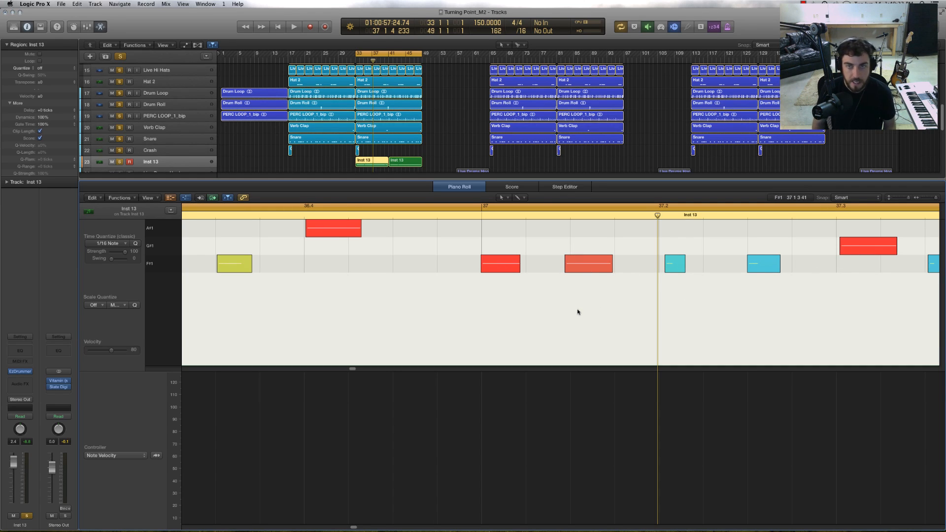
# - Zoom the Inst 13 notes back out and close the Piano Roll to return to the full arrangement
pyautogui.press('super+Left')
pyautogui.press('super+Left')
pyautogui.press('super+Left')
pyautogui.press('super+Left')
pyautogui.press('super+Left')
pyautogui.press('super+Left')
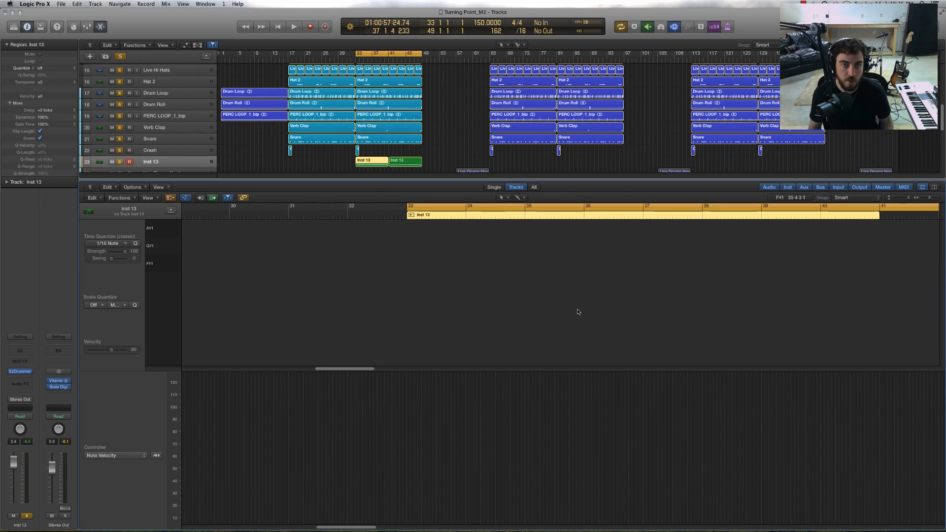
pyautogui.press('x')
pyautogui.press('x')
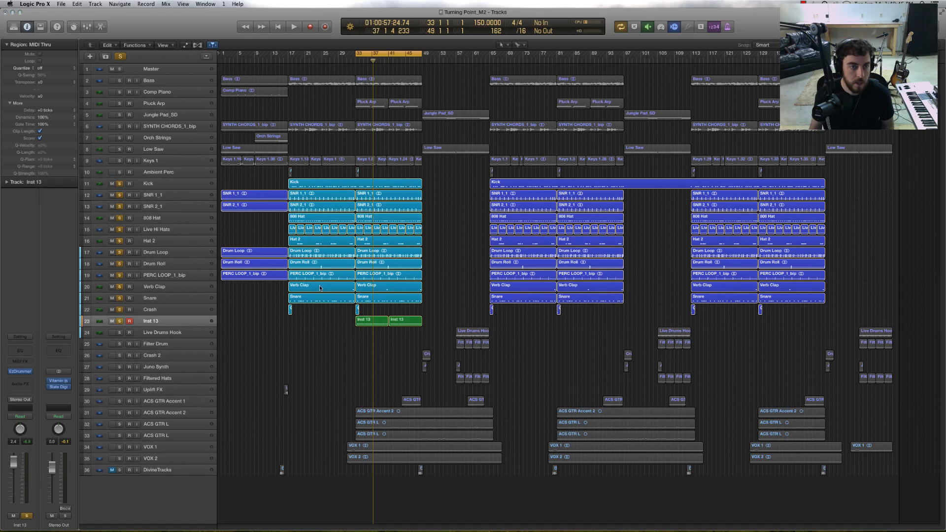
# - Deselect the regions and play the cycle region to hear the unquantized Inst 13 part with the soloed drums
pyautogui.click(129, 323)
pyautogui.click(290, 337)
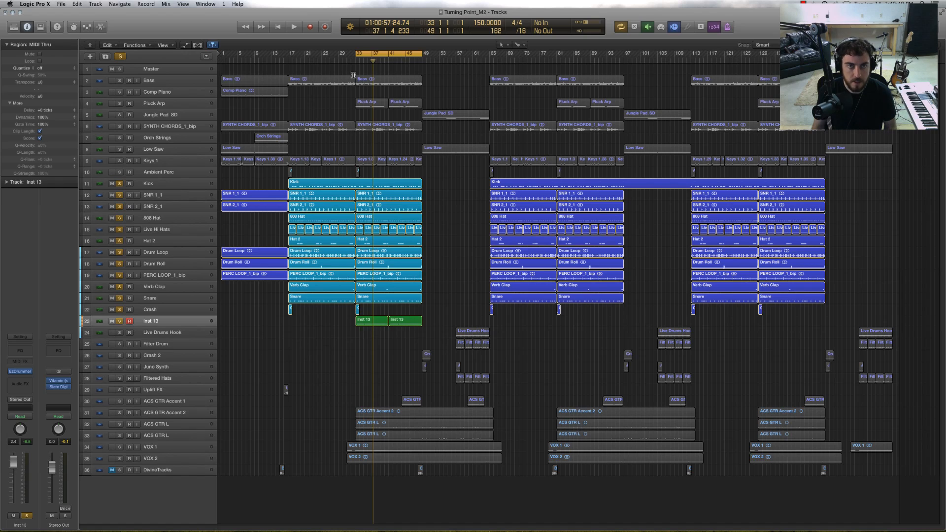
pyautogui.press('space')
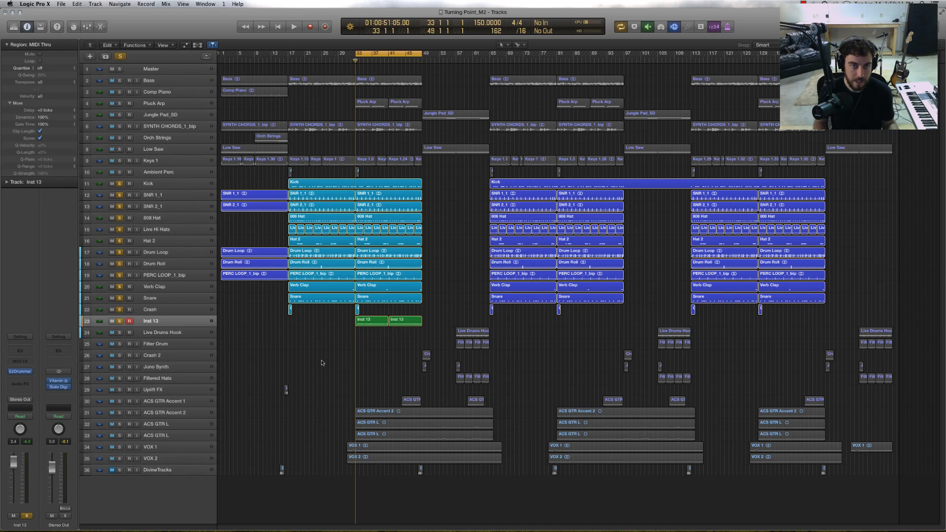
# - Set the quantize of both Inst 13 regions to 1/16 Note and play the cycle region to hear the difference
pyautogui.moveTo(330, 339); pyautogui.dragTo(421, 318)
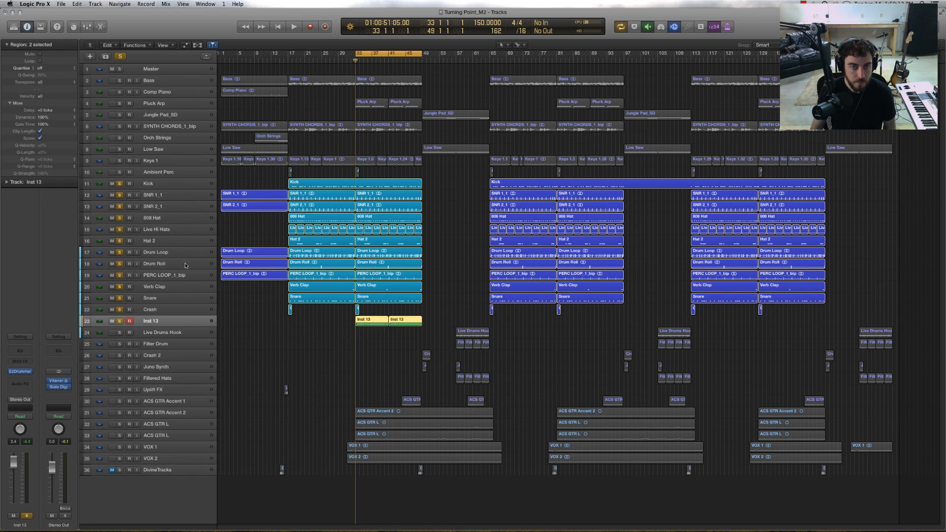
pyautogui.click(64, 69)
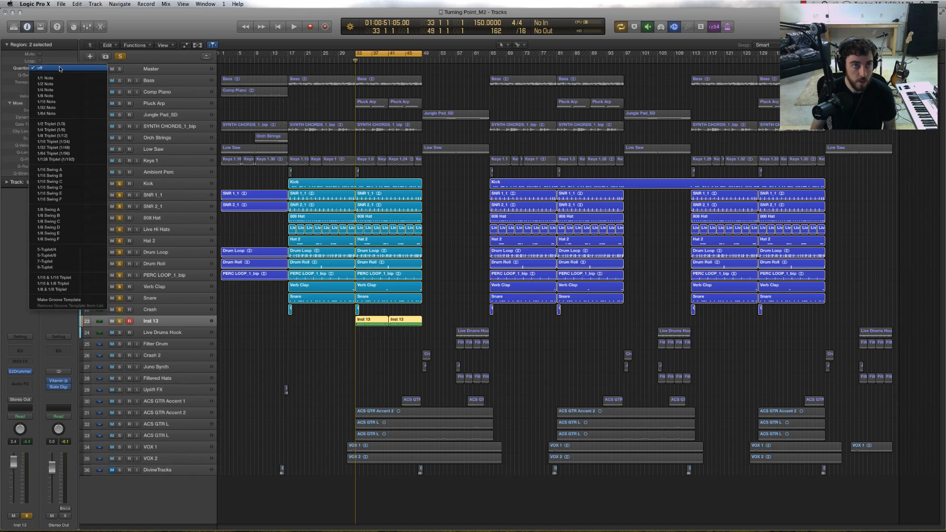
pyautogui.click(57, 101)
pyautogui.press('space')
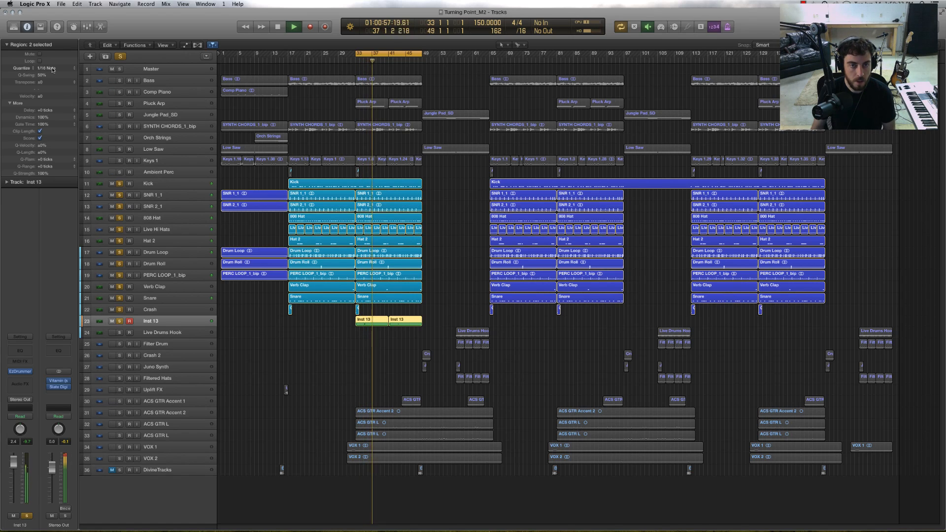
pyautogui.press('space')
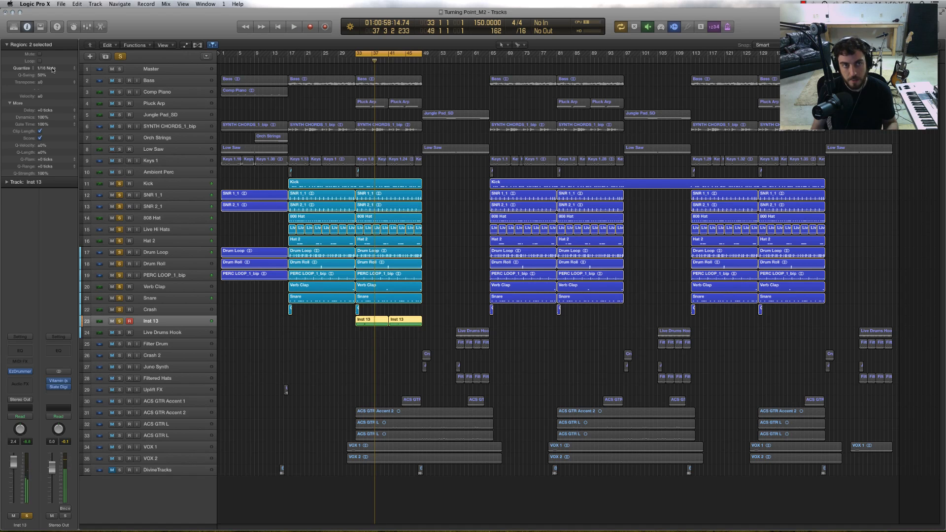
# - Examine the quantized timing and the velocities of all notes in the first Inst 13 region in the Piano Roll
pyautogui.click(365, 324)
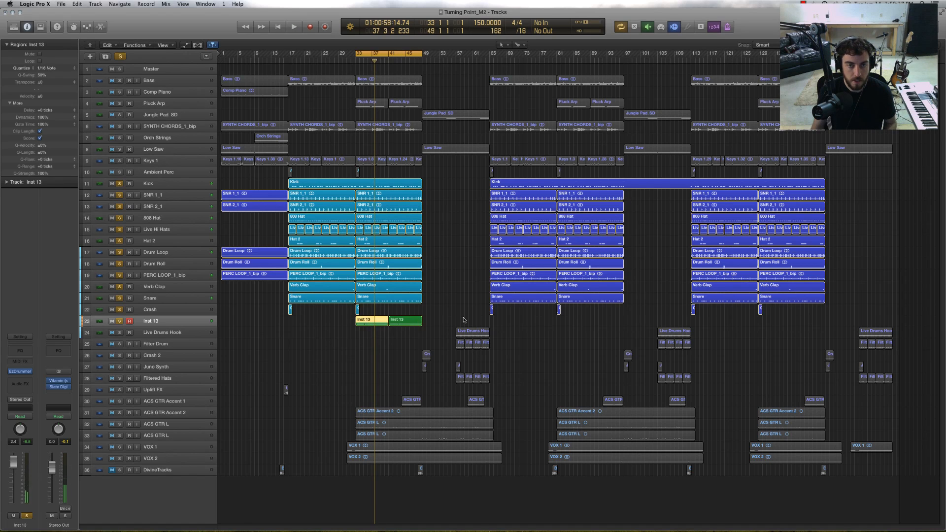
pyautogui.press('p')
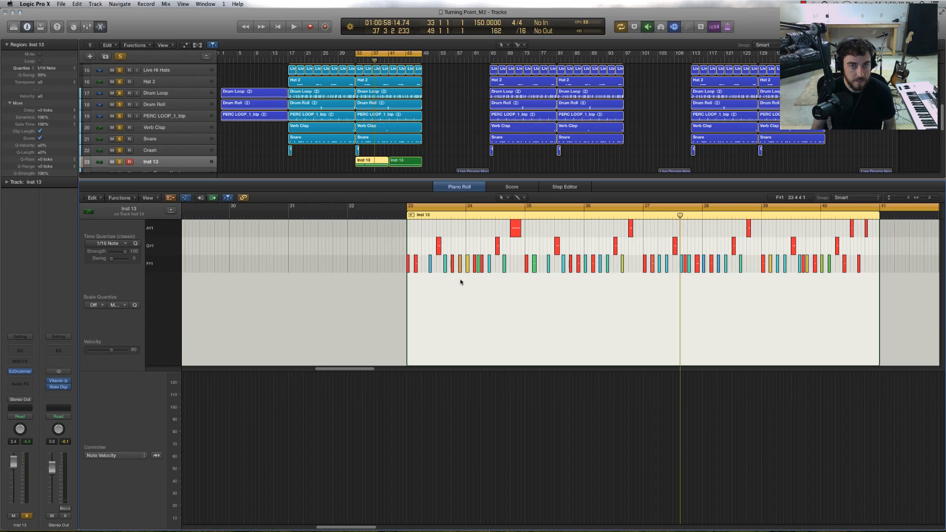
pyautogui.moveTo(373, 279); pyautogui.dragTo(790, 225)
pyautogui.moveTo(376, 314); pyautogui.dragTo(882, 221)
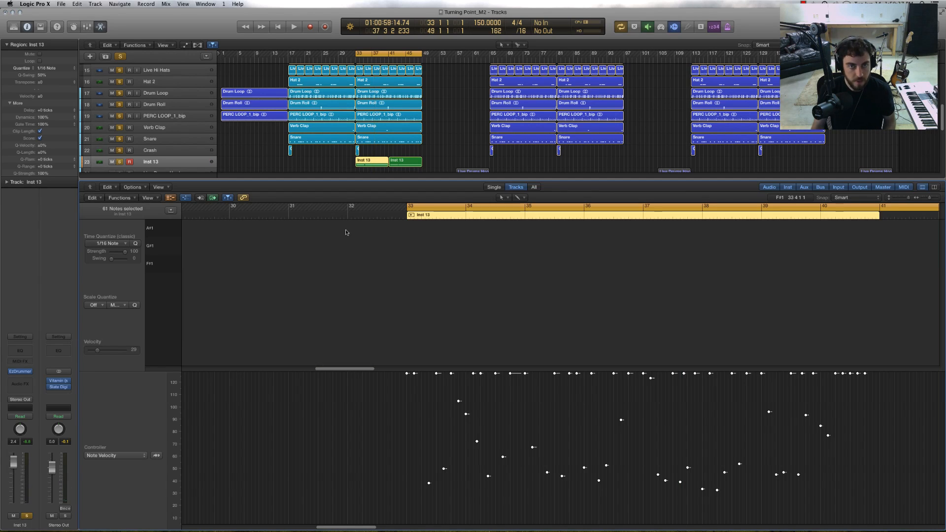
pyautogui.press('x')
pyautogui.click(337, 214)
pyautogui.press('x')
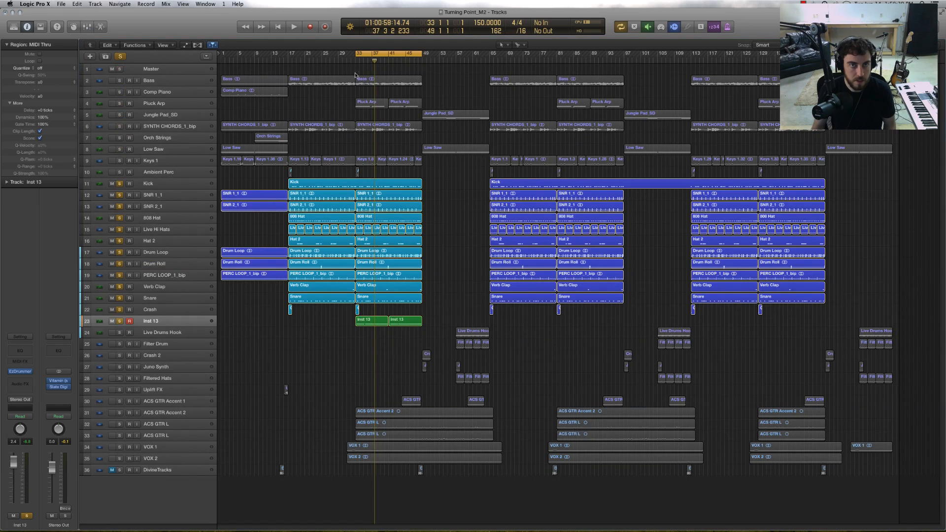
# - Set the quantize of both Inst 13 regions to off
pyautogui.moveTo(333, 336); pyautogui.dragTo(422, 319)
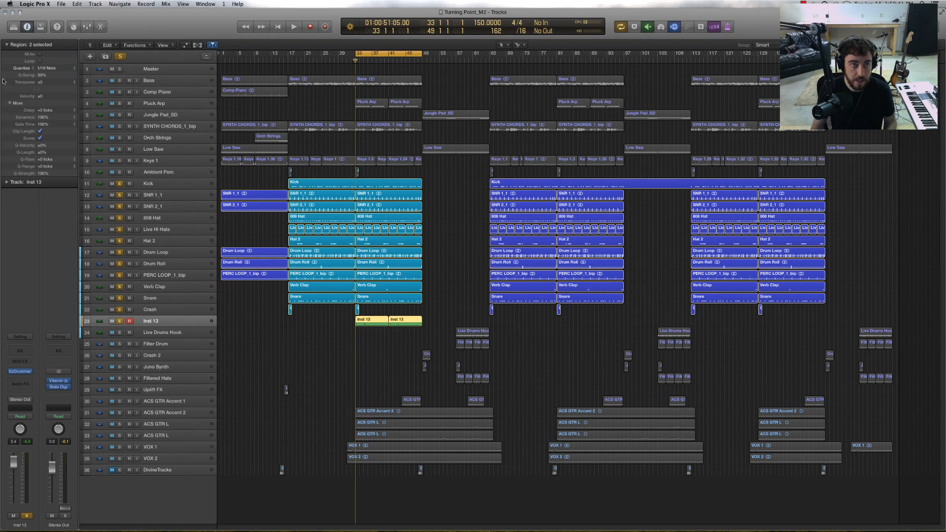
pyautogui.click(56, 70)
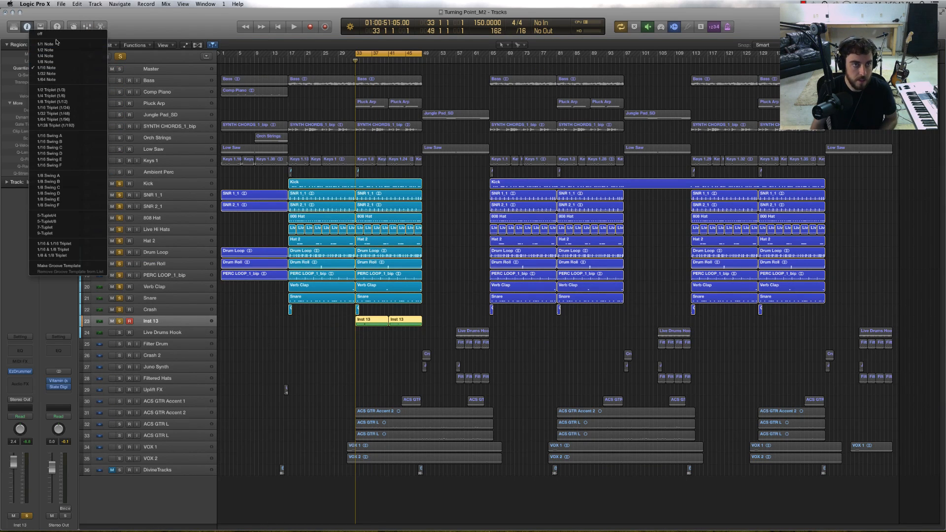
pyautogui.click(50, 33)
pyautogui.click(371, 350)
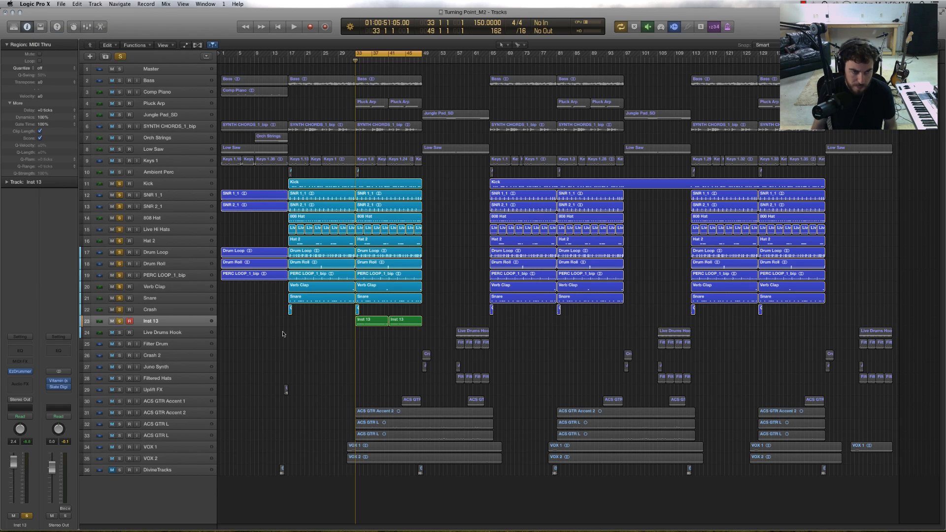
# - Turn off solo for the Inst 13 track to exclude its part from the soloed drums
pyautogui.moveTo(319, 323); pyautogui.dragTo(392, 321)
pyautogui.click(320, 321)
pyautogui.moveTo(320, 320); pyautogui.dragTo(424, 323)
pyautogui.click(351, 172)
pyautogui.click(120, 321)
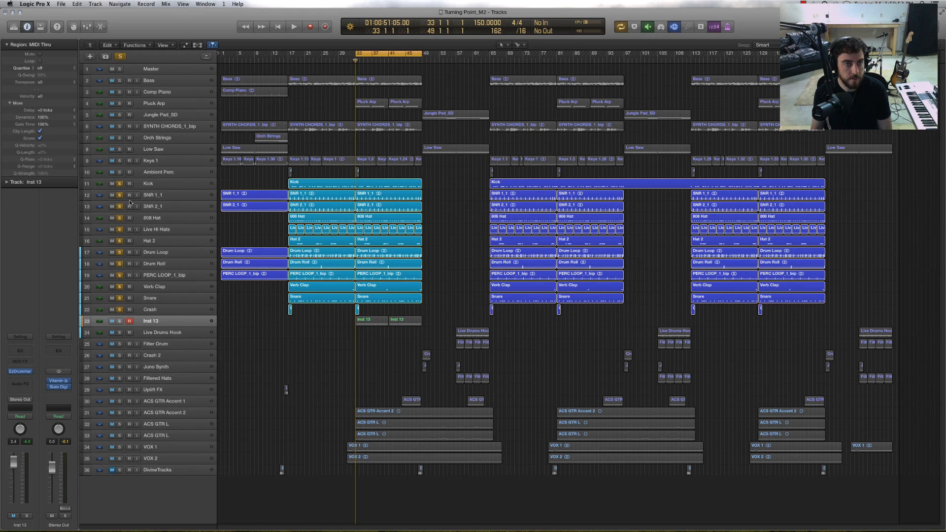
pyautogui.click(118, 326)
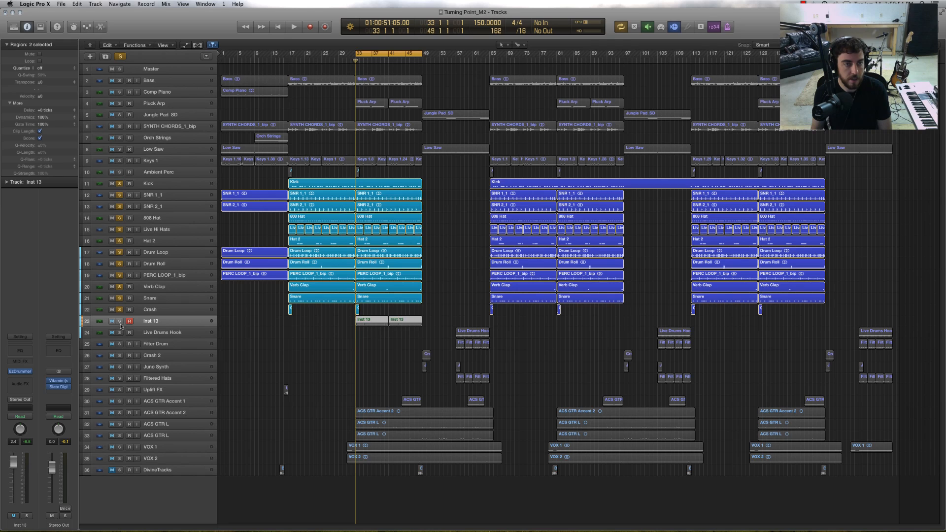
# - Shorten the Kick region starting at bar 17 to 16 bars, clearing the cycle region on that track
pyautogui.click(462, 192)
pyautogui.click(419, 184)
pyautogui.moveTo(418, 184); pyautogui.dragTo(355, 185)
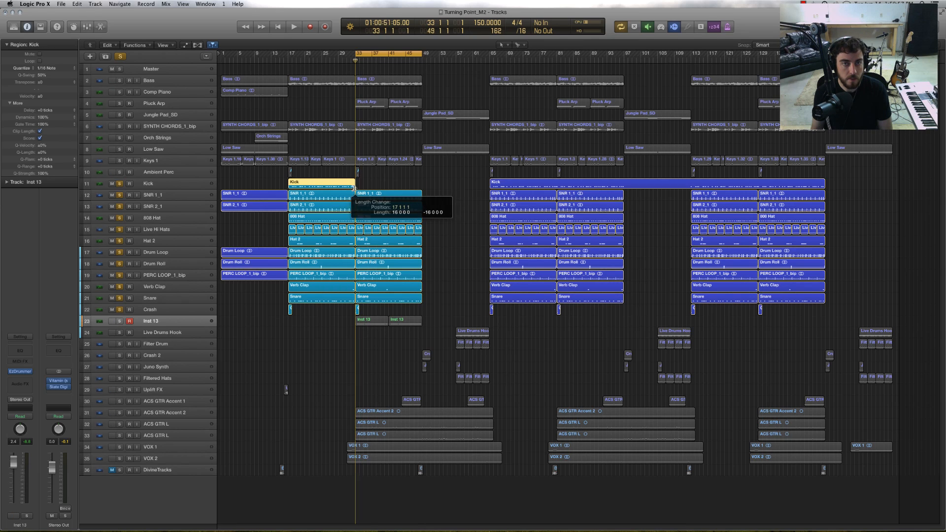
# - Record a live MIDI kick performance on the Kick track from bar 33, stopping just past bar 41
pyautogui.click(174, 187)
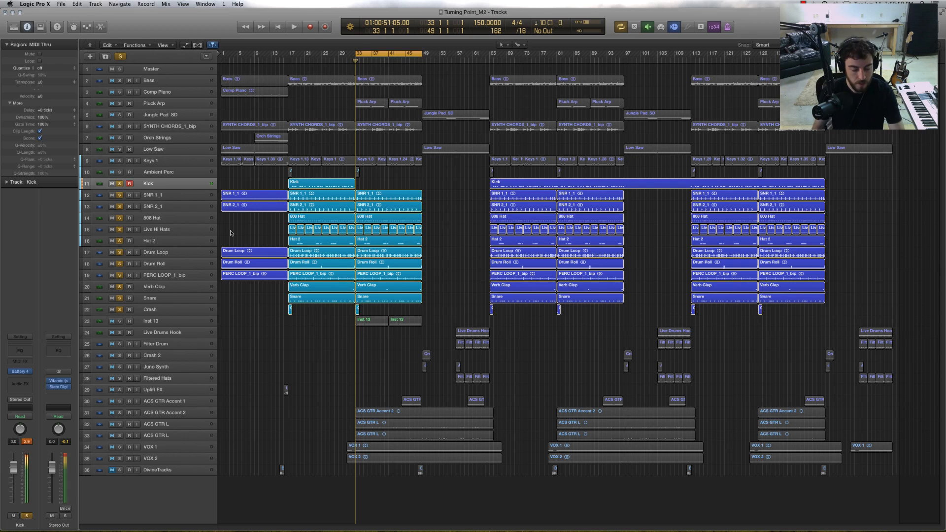
pyautogui.press('r')
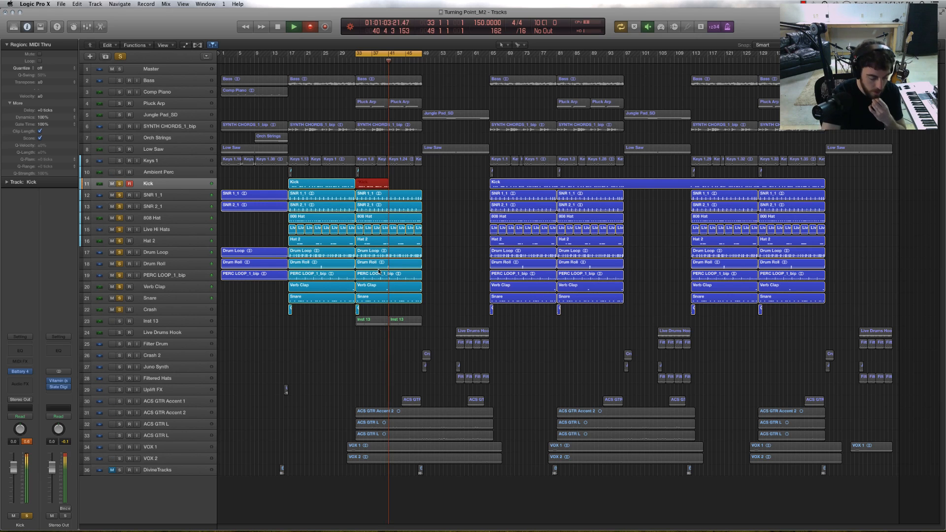
pyautogui.press('space')
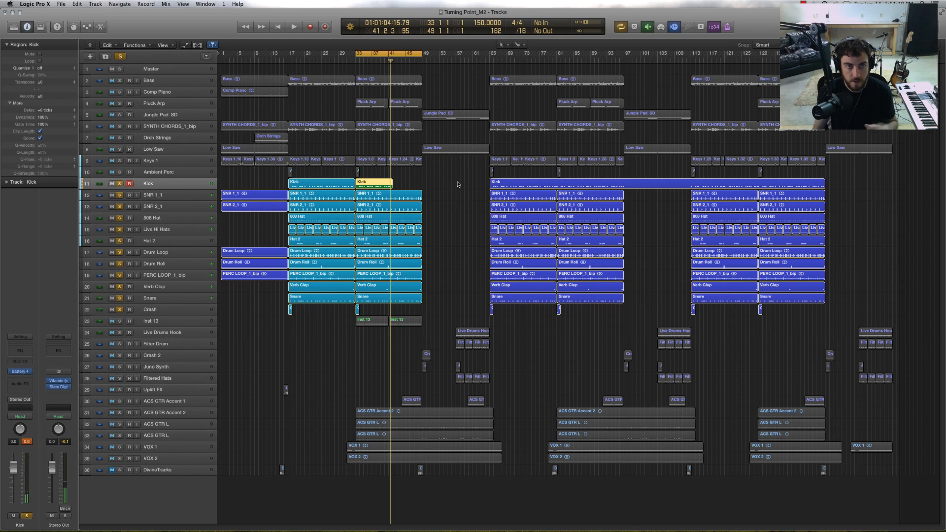
pyautogui.click(155, 176)
pyautogui.click(167, 185)
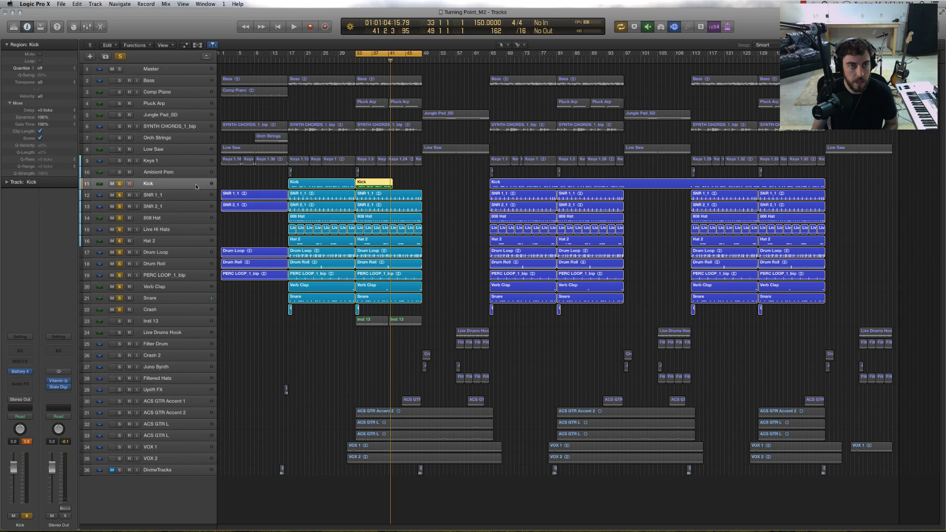
pyautogui.click(58, 70)
pyautogui.click(432, 191)
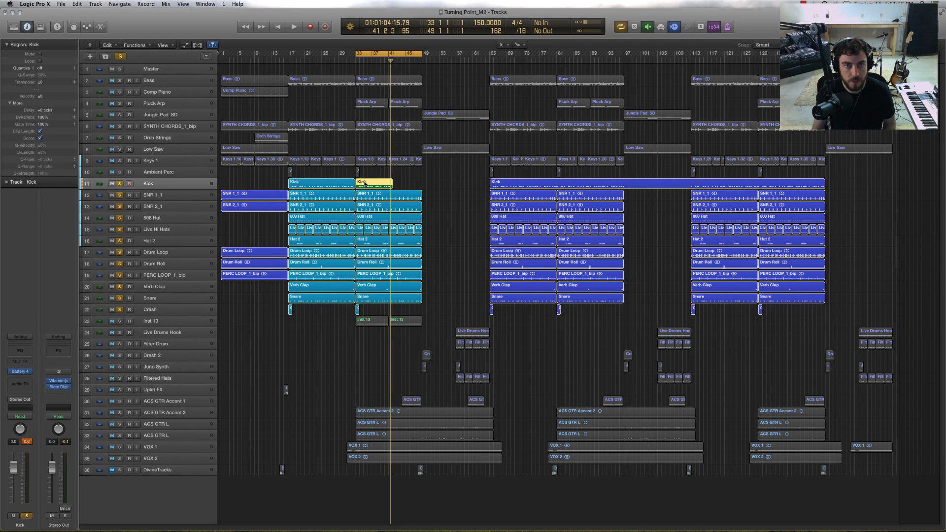
# - Play the cycle region and examine the newly recorded Kick region's notes in the Piano Roll
pyautogui.press('space')
pyautogui.click(433, 210)
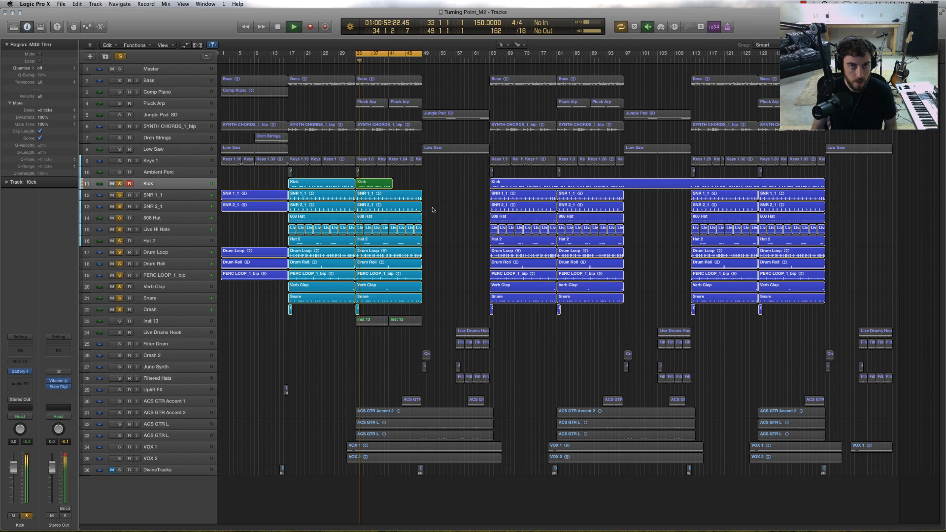
pyautogui.click(171, 184)
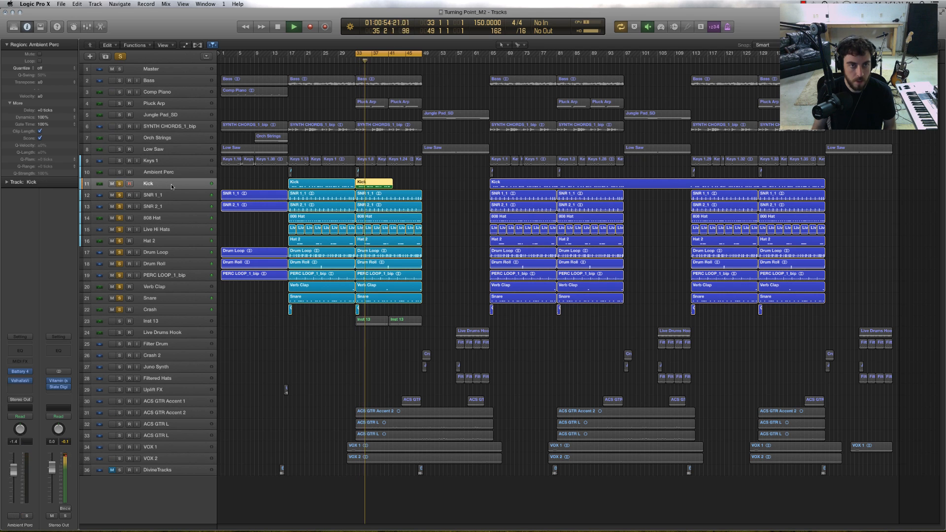
pyautogui.press('p')
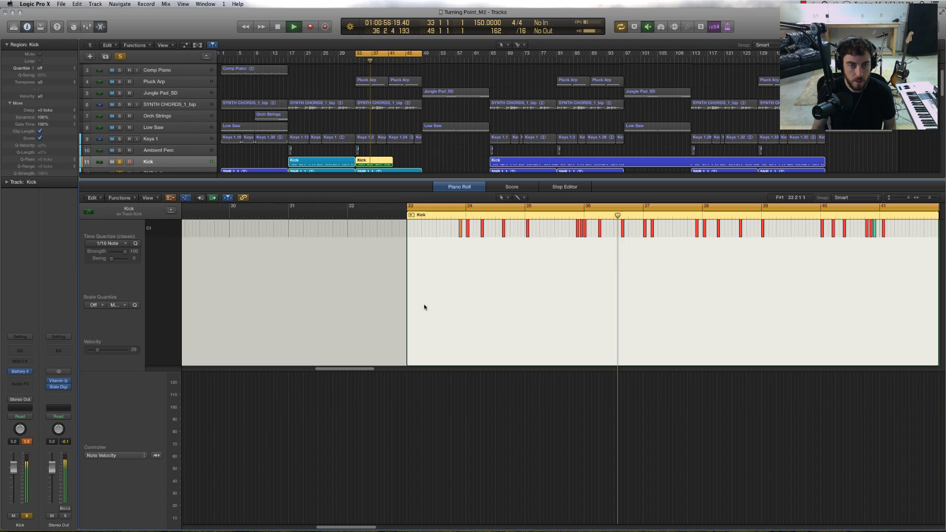
pyautogui.moveTo(345, 368); pyautogui.dragTo(360, 370)
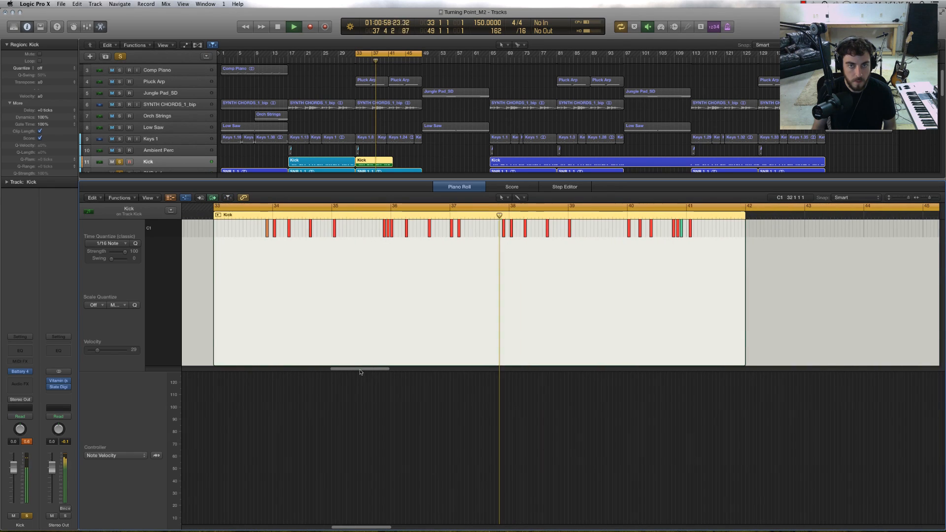
pyautogui.press('space')
# - Apply 1/16 Note time quantize with a strength of about 78 to all notes in the recorded Kick region
pyautogui.press('super+a')
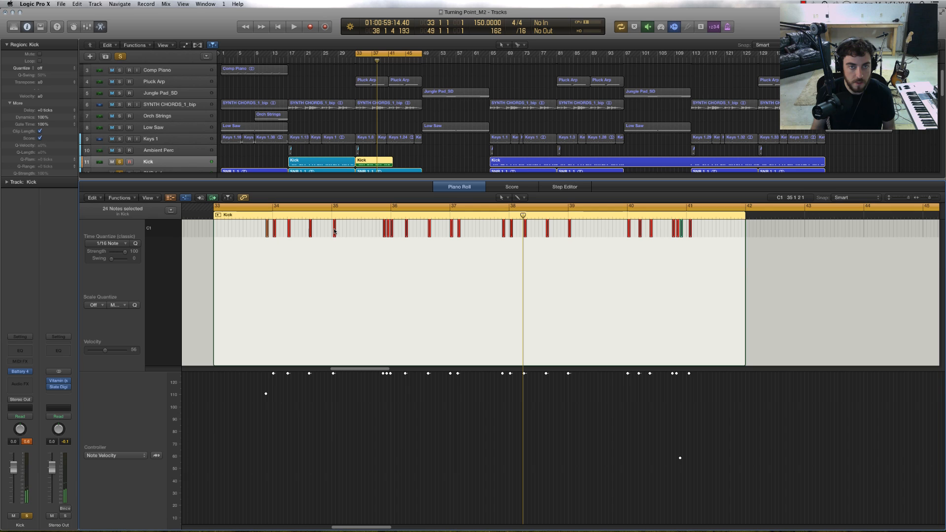
pyautogui.click(131, 243)
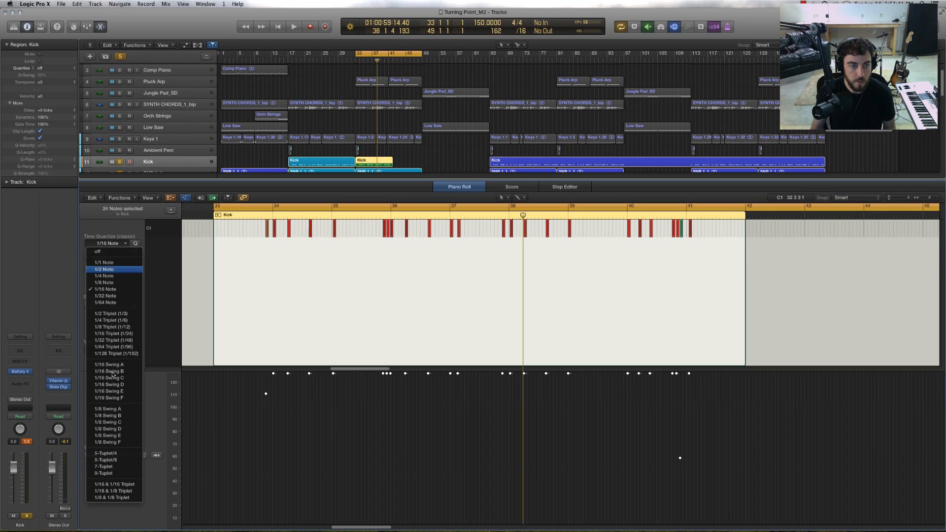
pyautogui.click(168, 316)
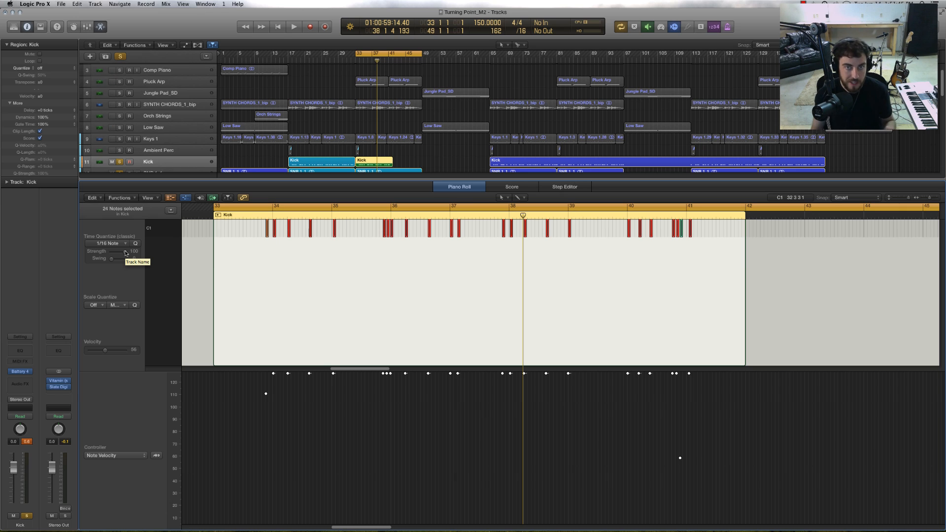
pyautogui.moveTo(243, 251); pyautogui.dragTo(706, 236)
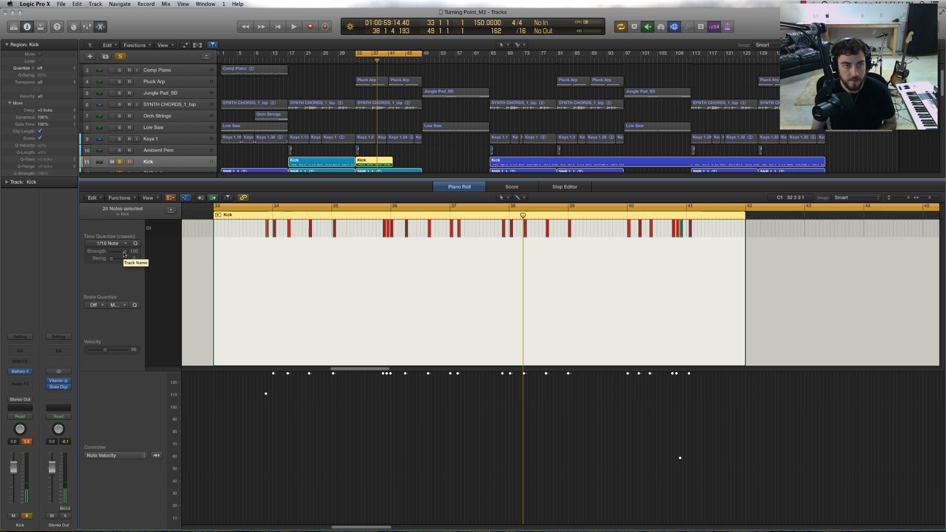
pyautogui.moveTo(124, 254)
pyautogui.mouseDown()
pyautogui.moveTo(109, 254)
pyautogui.moveTo(122, 255)
pyautogui.mouseUp()
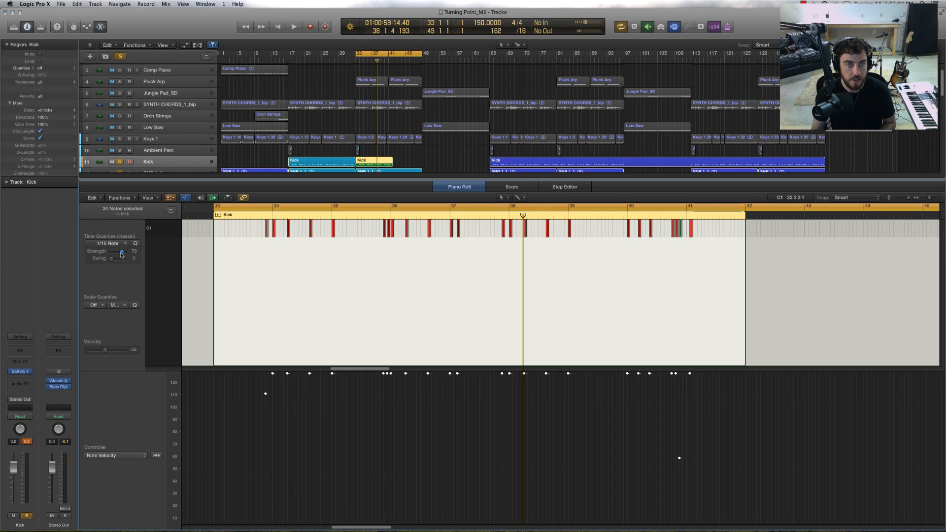
# - Play the cycle region to hear the partially quantized kick with the drums, and close the Piano Roll
pyautogui.press('space')
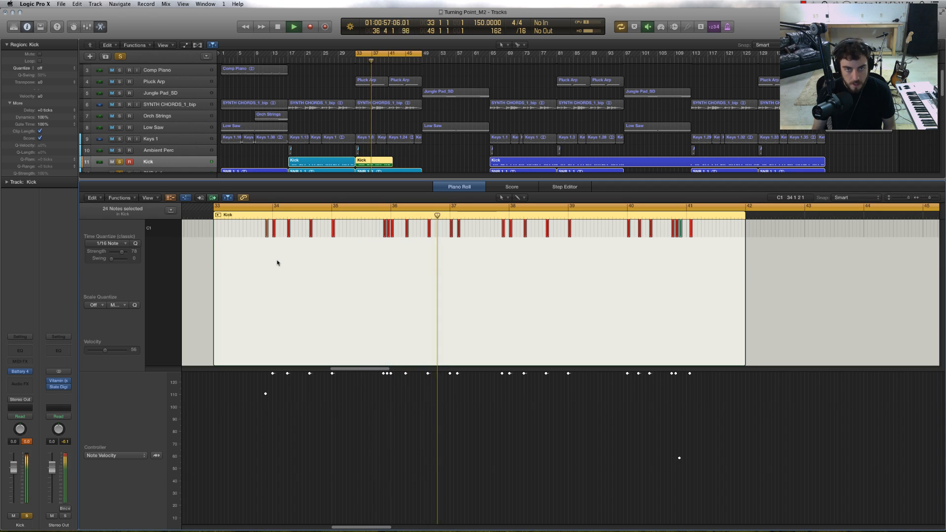
pyautogui.press('space')
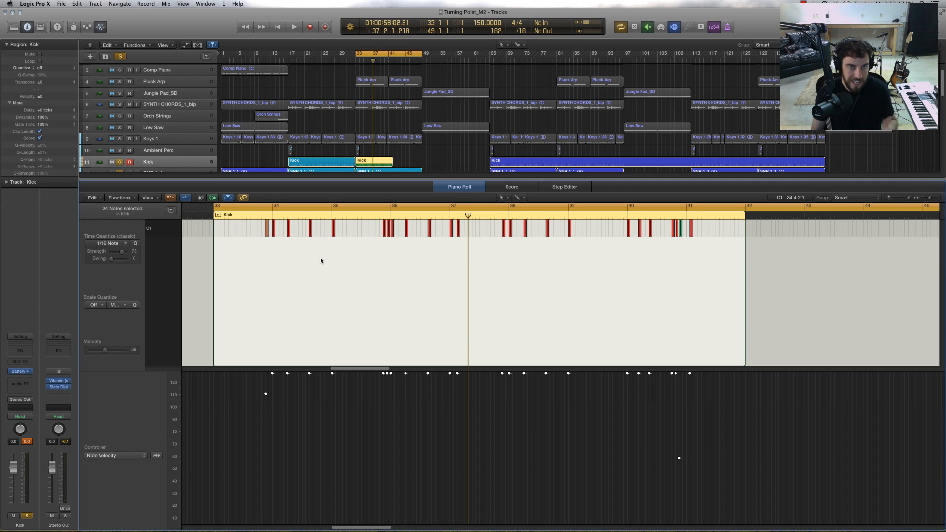
pyautogui.press('x')
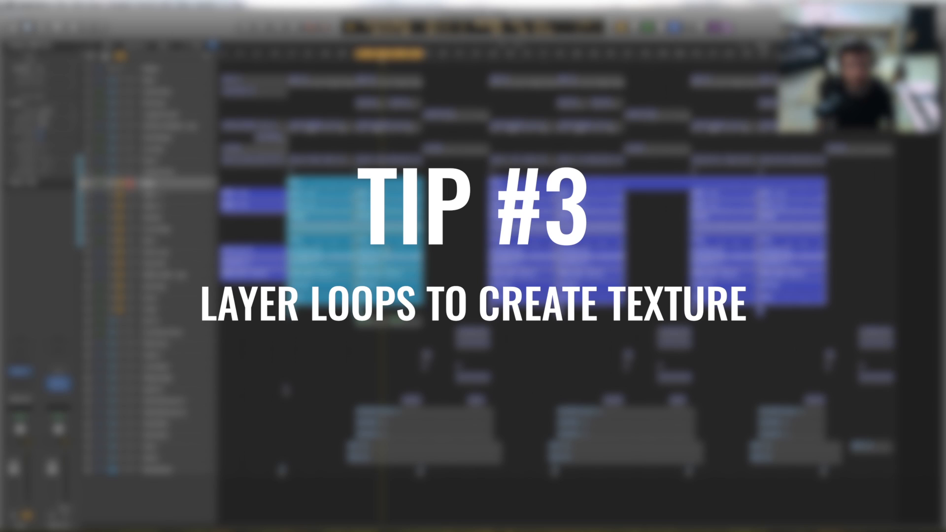
# - Mute the Drum Roll and PERC LOOP_1_bip tracks, keeping Drum Loop audible and selected
pyautogui.click(183, 219)
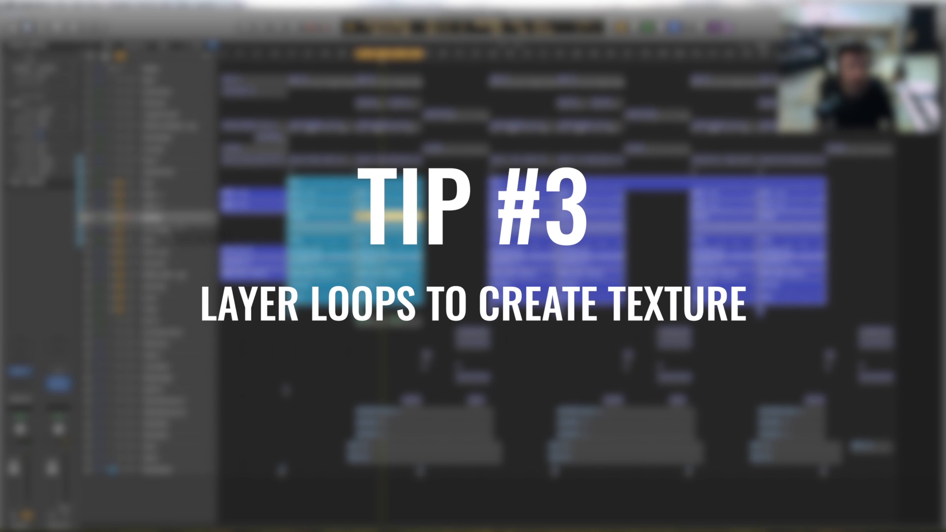
pyautogui.click(184, 229)
pyautogui.click(185, 252)
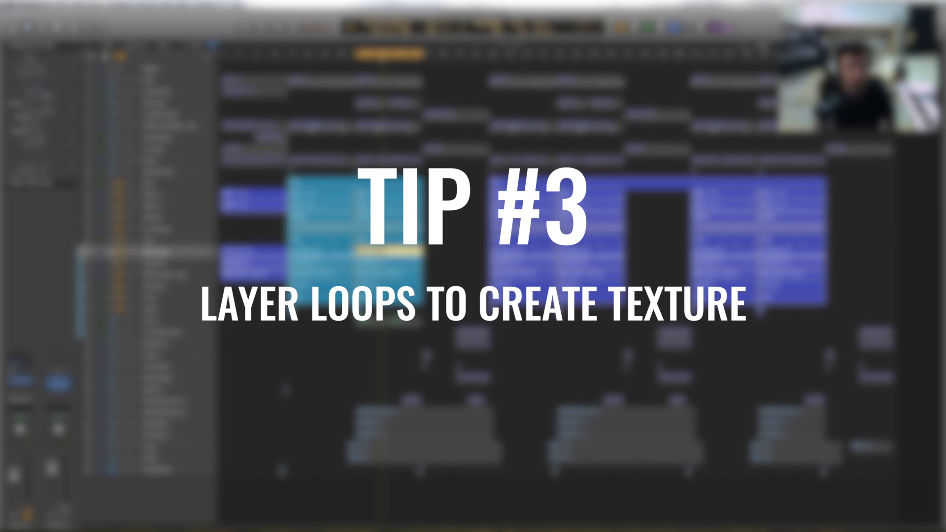
pyautogui.click(120, 263)
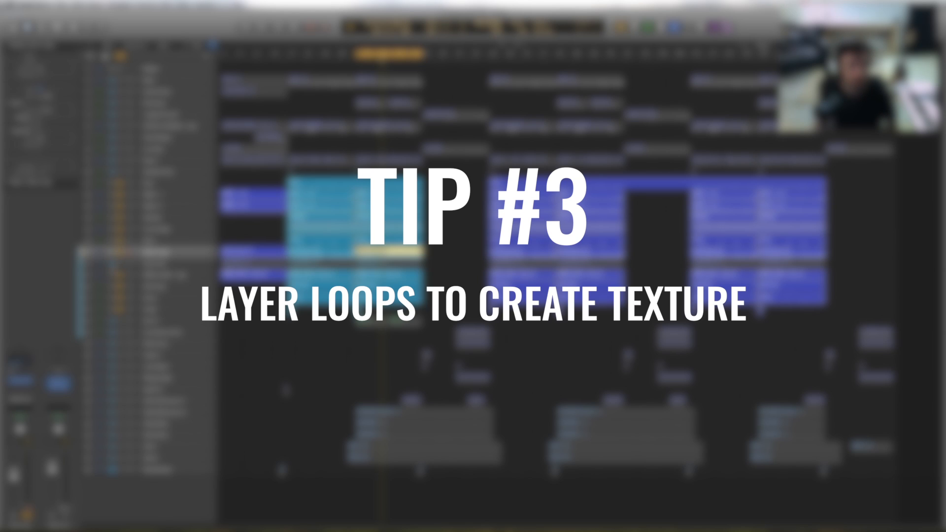
pyautogui.click(112, 275)
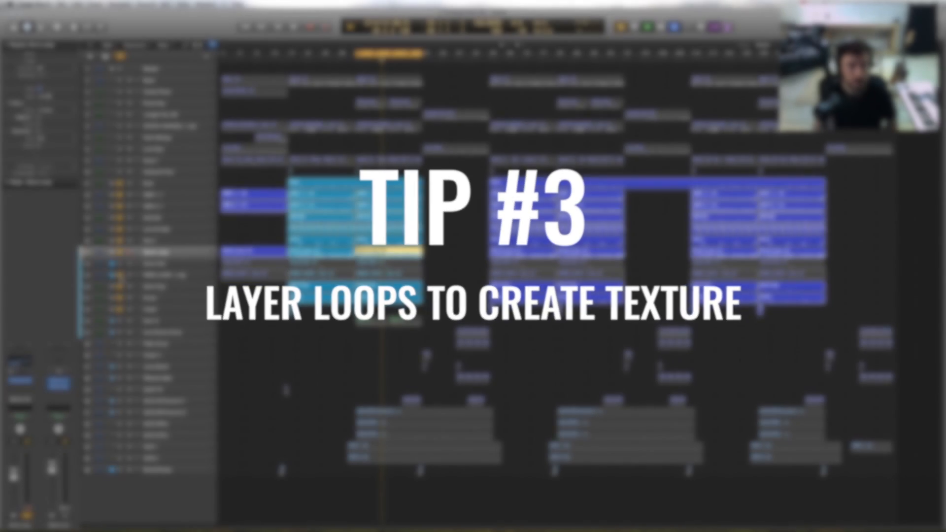
pyautogui.click(154, 242)
pyautogui.click(155, 253)
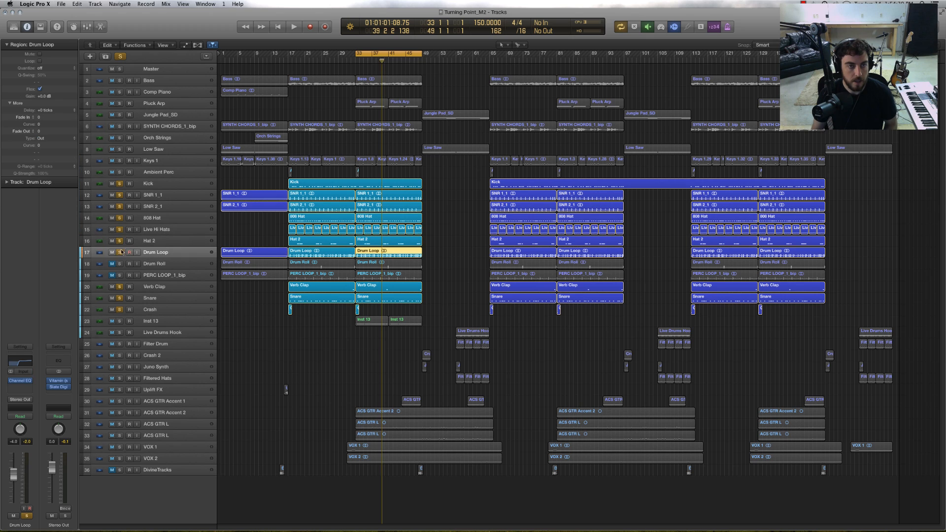
# - Mute the Drum Loop track, clear the region selection and play the cycle region to hear the drums without loops
pyautogui.hotkey('ctrl', 'm')
pyautogui.click(290, 353)
pyautogui.press('space')
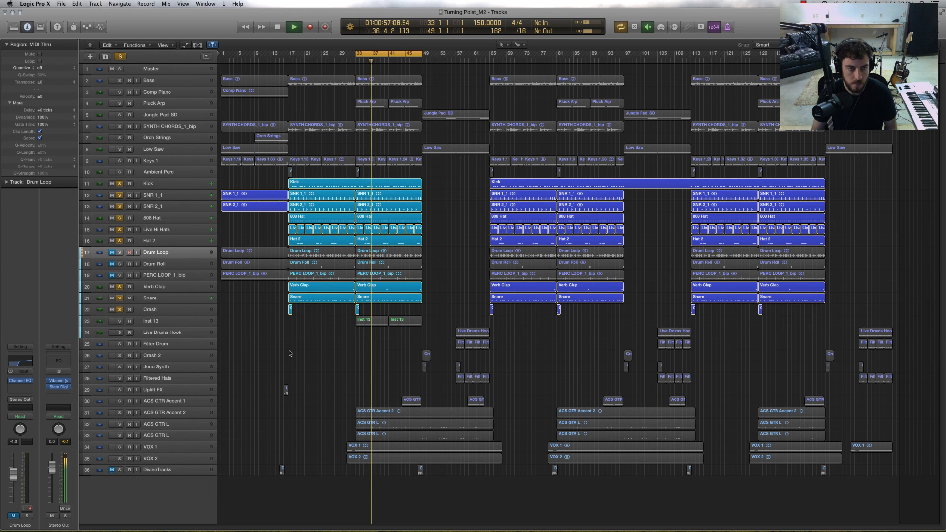
pyautogui.press('space')
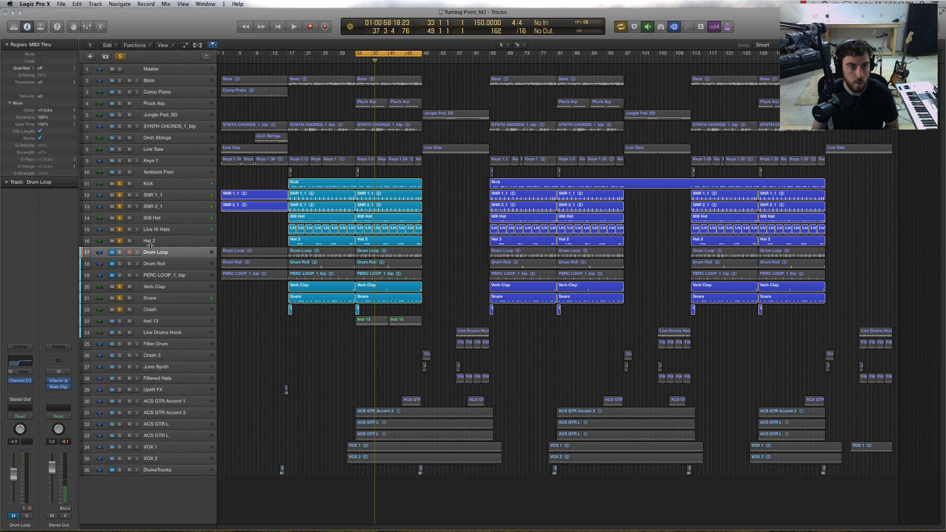
# - Unmute the Drum Loop track and play from bar 33 to hear it together with the programmed drums
pyautogui.click(164, 253)
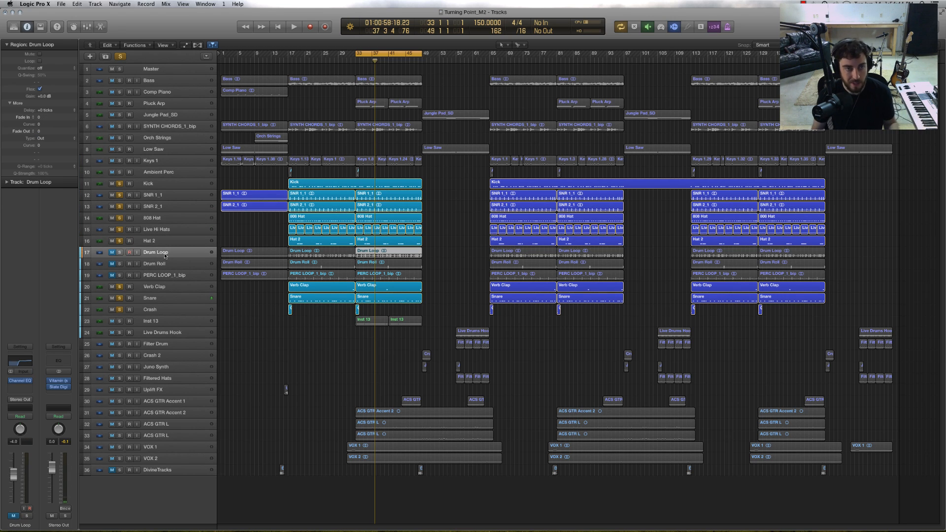
pyautogui.click(120, 251)
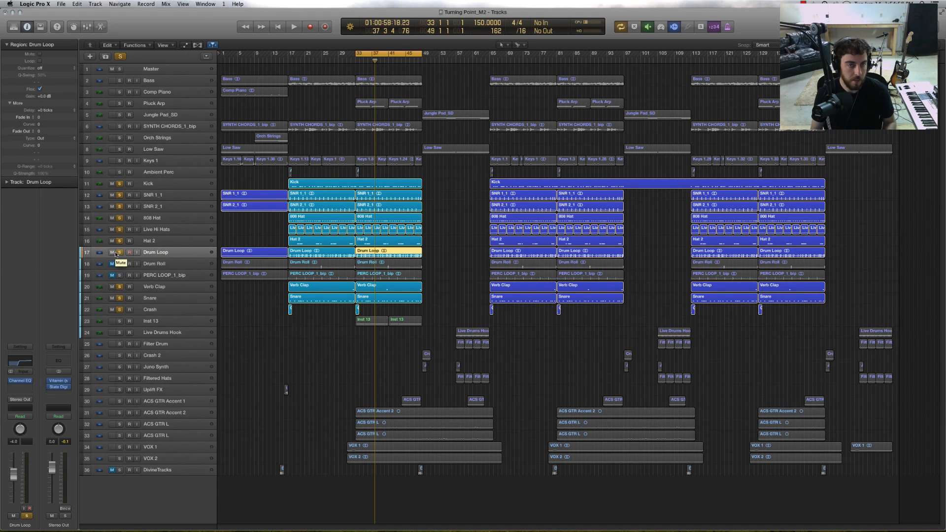
pyautogui.click(355, 60)
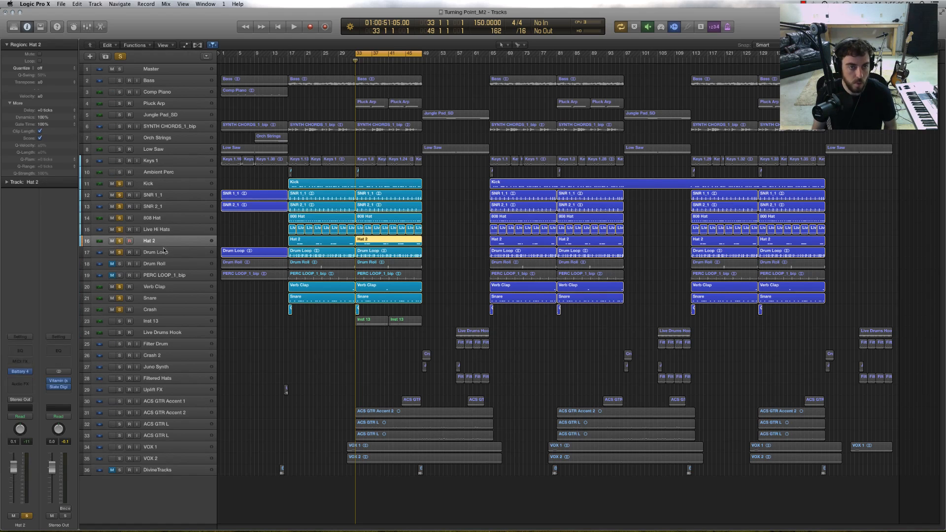
pyautogui.click(439, 261)
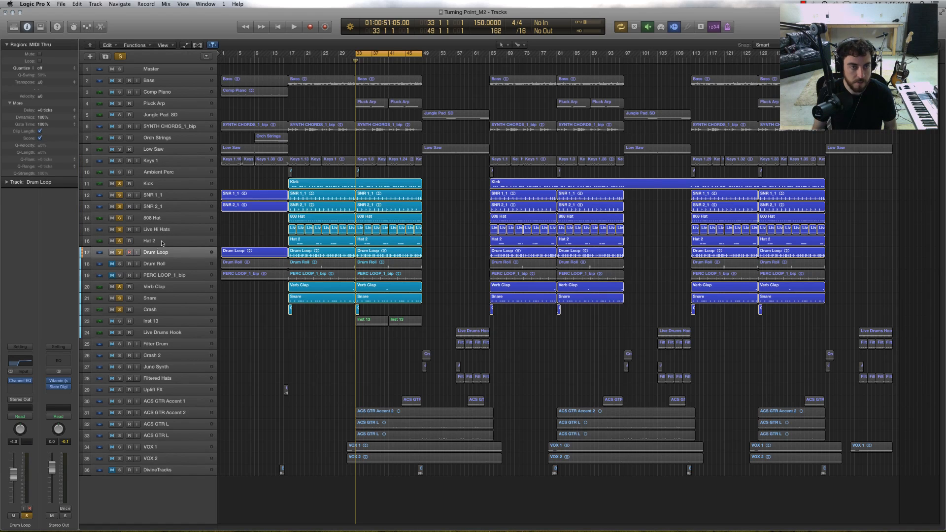
pyautogui.click(163, 255)
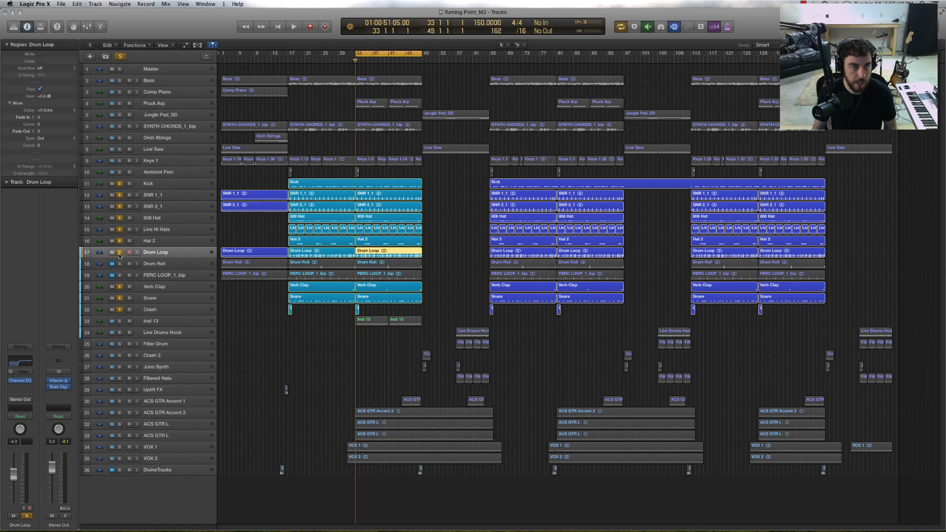
pyautogui.click(155, 186)
pyautogui.click(160, 251)
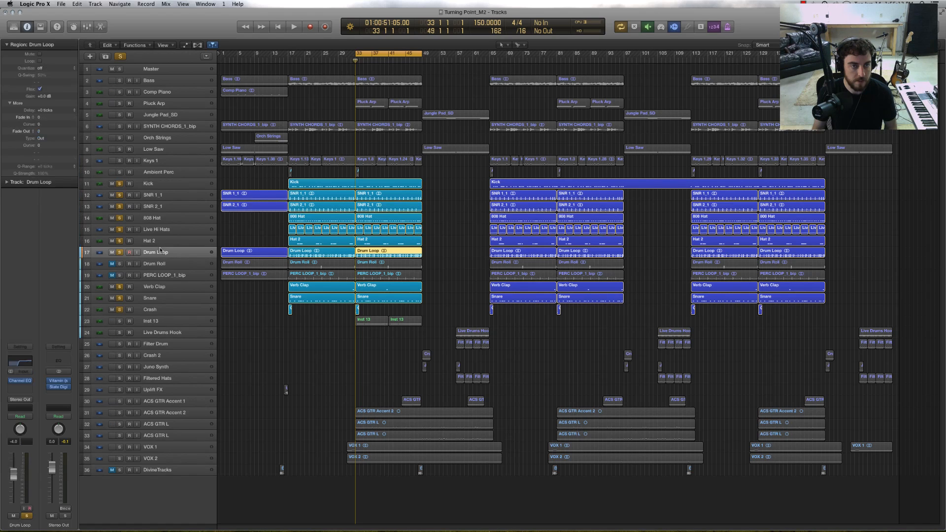
pyautogui.press('space')
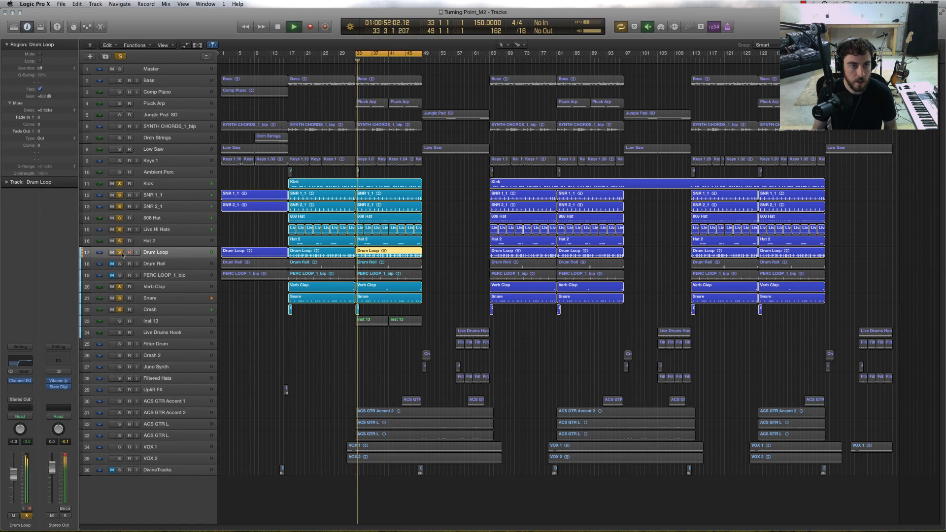
# - Remove the solo from every drum track except Drum Loop during playback to hear the loop alone
pyautogui.click(119, 241)
pyautogui.click(119, 229)
pyautogui.click(119, 217)
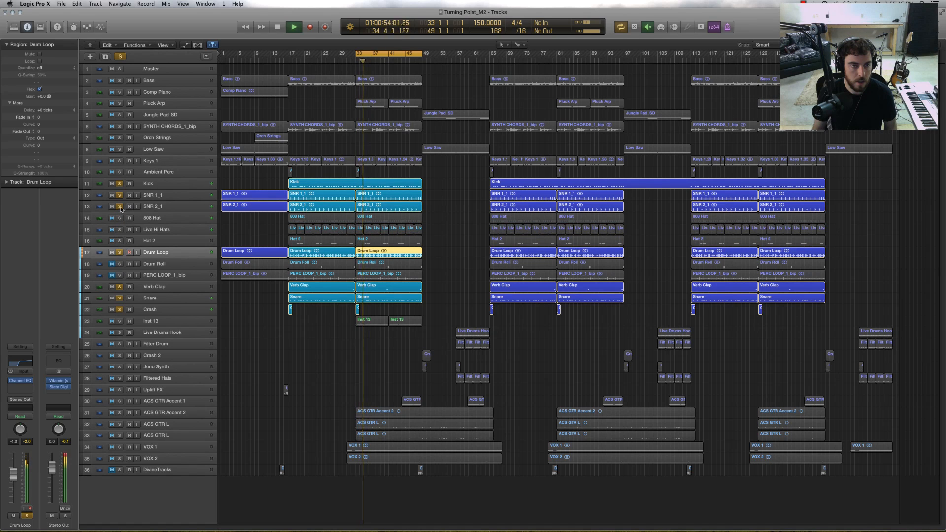
pyautogui.click(119, 207)
pyautogui.click(119, 195)
pyautogui.click(120, 183)
pyautogui.click(119, 286)
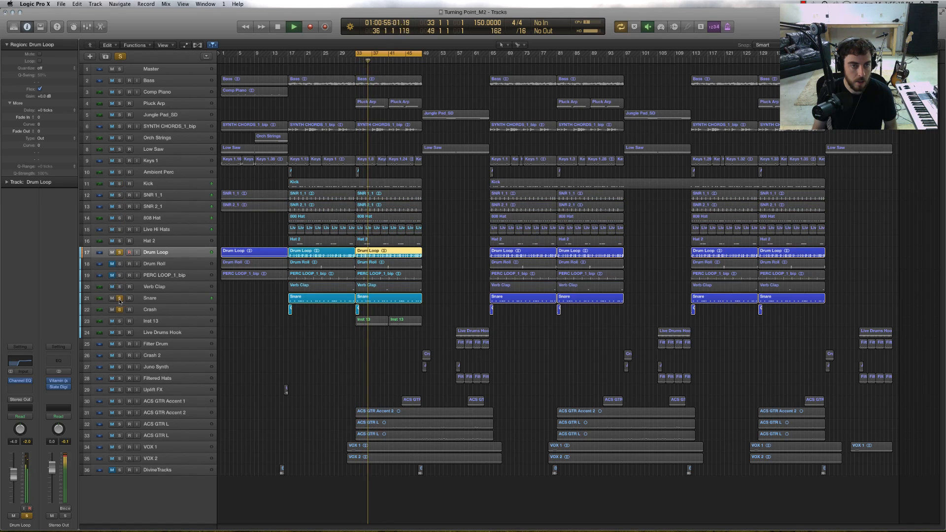
pyautogui.click(119, 298)
pyautogui.click(119, 309)
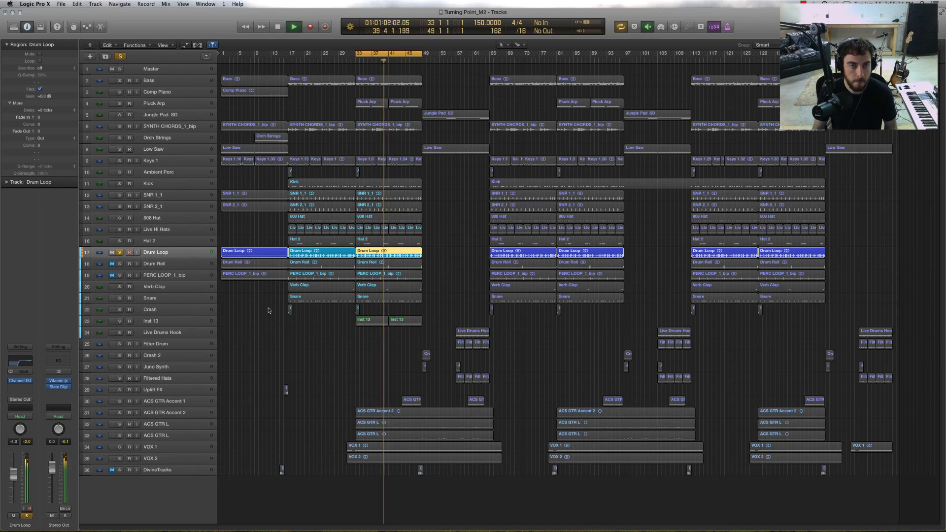
pyautogui.press('space')
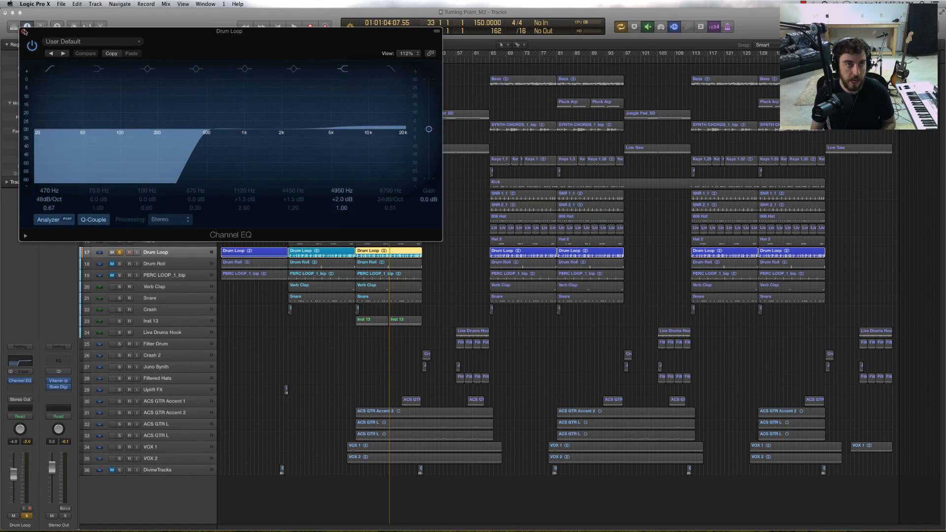
# - Close the Channel EQ, replace the Drum Loop solo with a solo of all tracks from Kick through Inst 13, and play the cycle
pyautogui.click(23, 31)
pyautogui.click(119, 252)
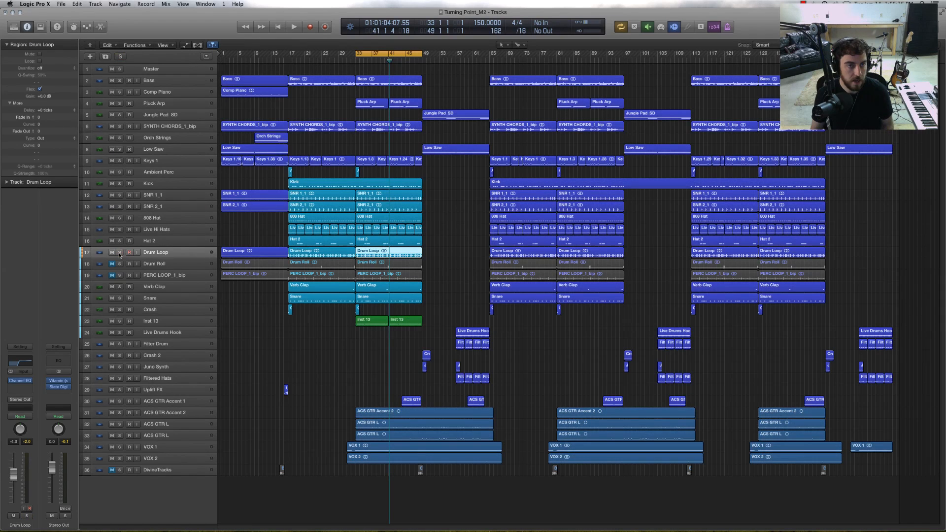
pyautogui.click(158, 185)
pyautogui.keyDown('shift'); pyautogui.click(157, 320); pyautogui.keyUp('shift')
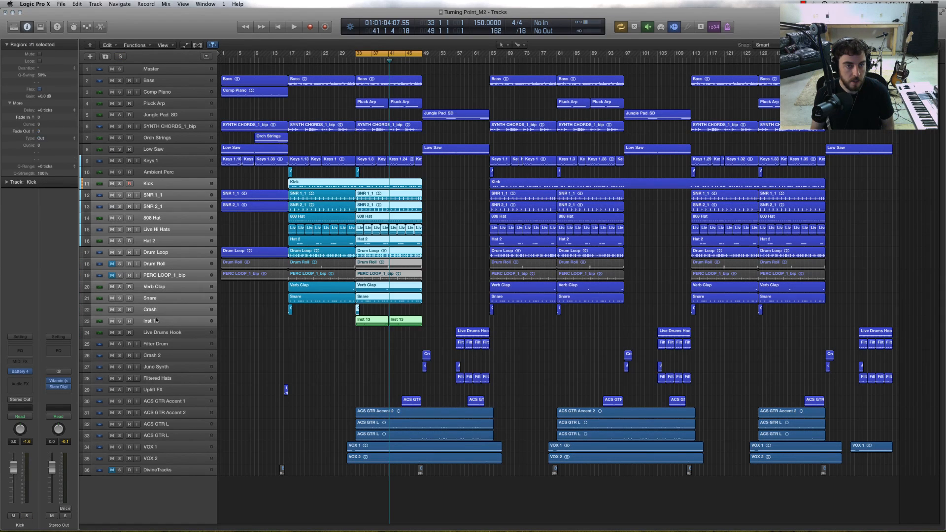
pyautogui.click(121, 321)
pyautogui.press('space')
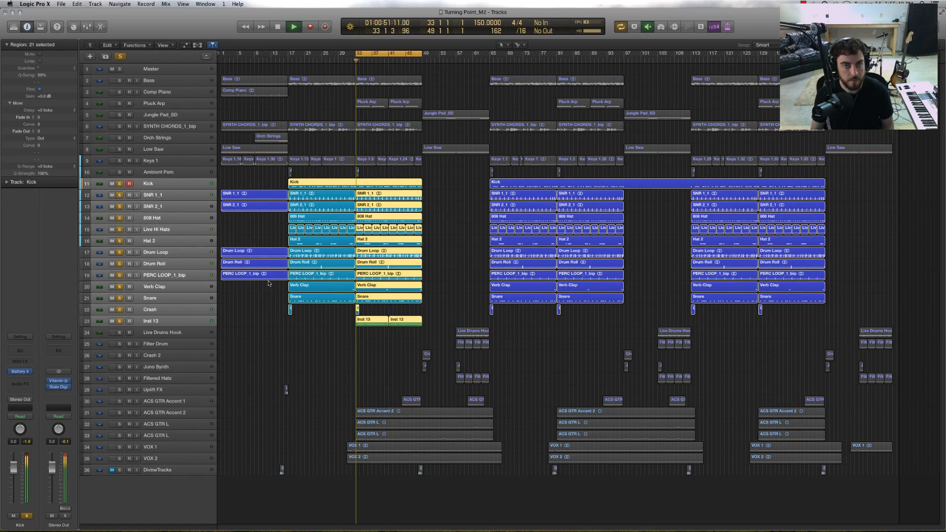
pyautogui.click(114, 322)
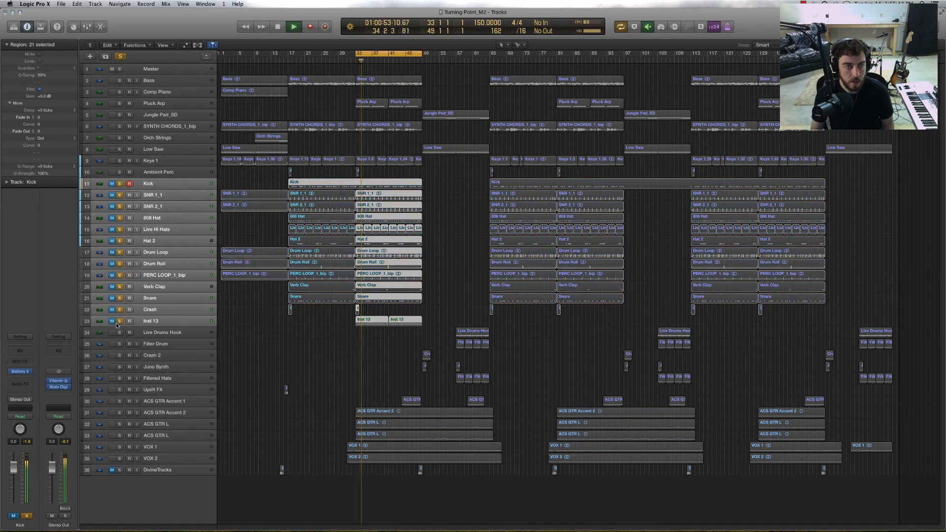
pyautogui.click(118, 322)
pyautogui.press('space')
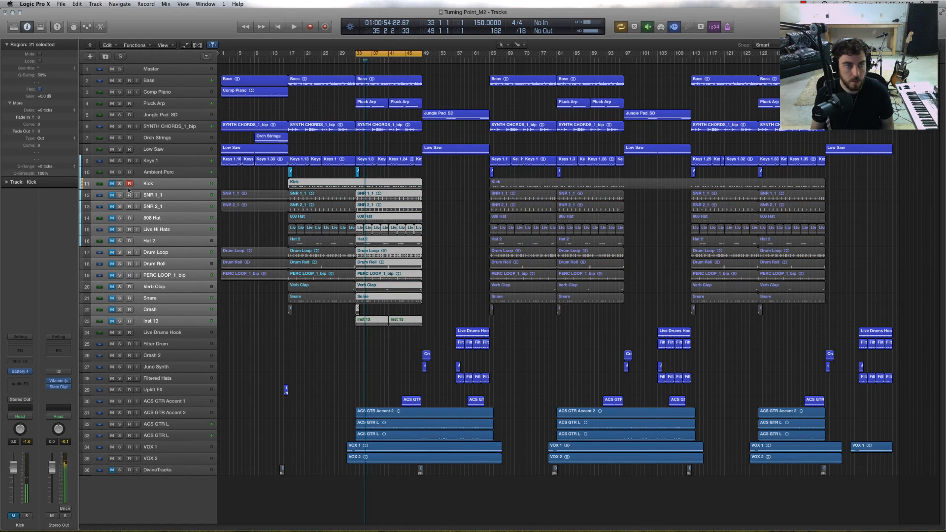
pyautogui.click(119, 192)
# - Mute only the Inst 13 track and play the soloed drums with all three loops layered in
pyautogui.click(173, 311)
pyautogui.click(163, 323)
pyautogui.click(111, 322)
pyautogui.press('space')
pyautogui.click(262, 371)
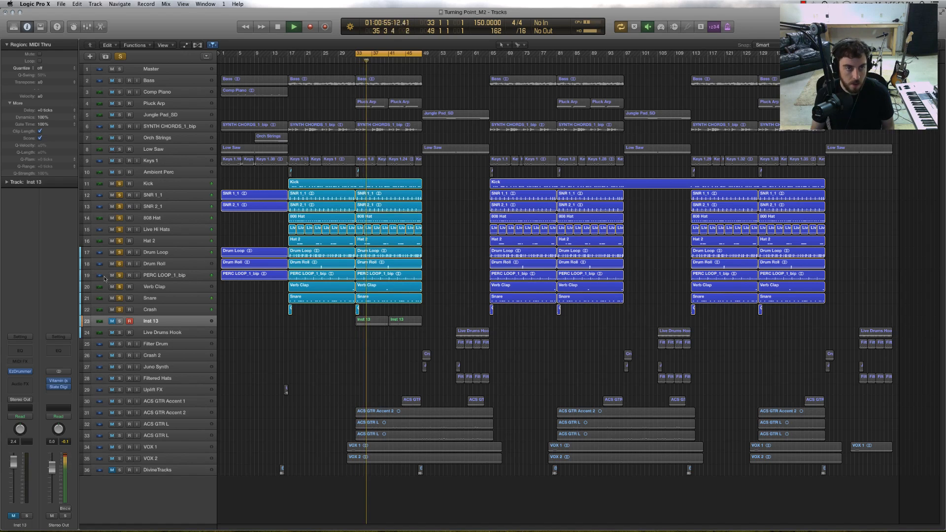
# - Mute PERC LOOP_1_bip, Drum Roll and Drum Loop in turn during playback, unmute Drum Loop again and stop
pyautogui.click(120, 275)
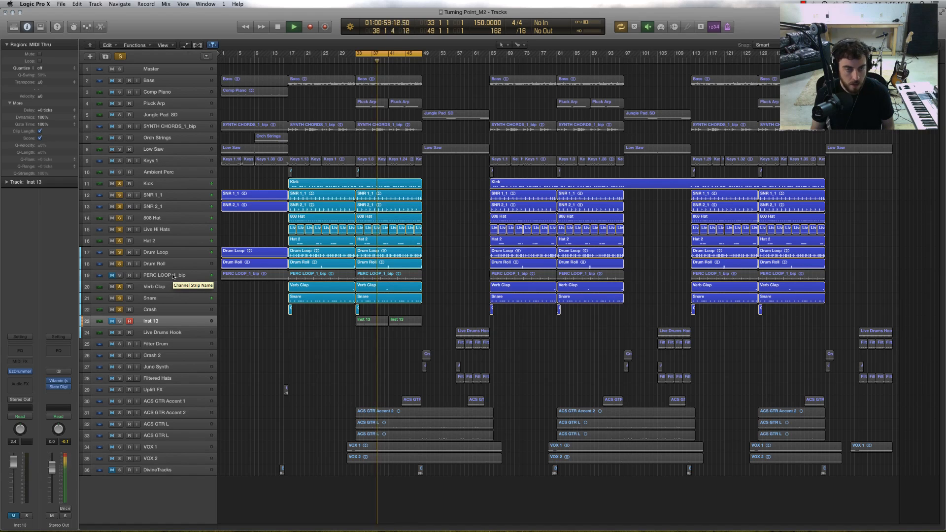
pyautogui.click(112, 264)
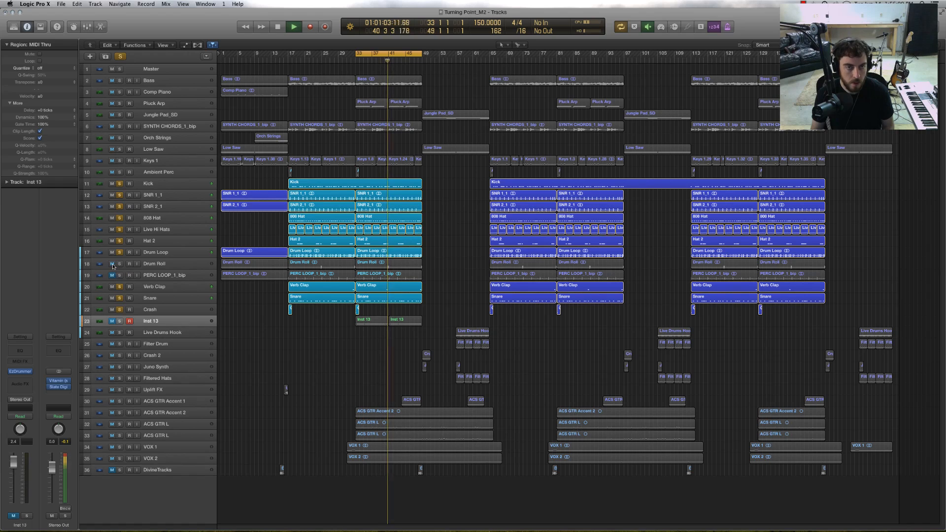
pyautogui.click(119, 253)
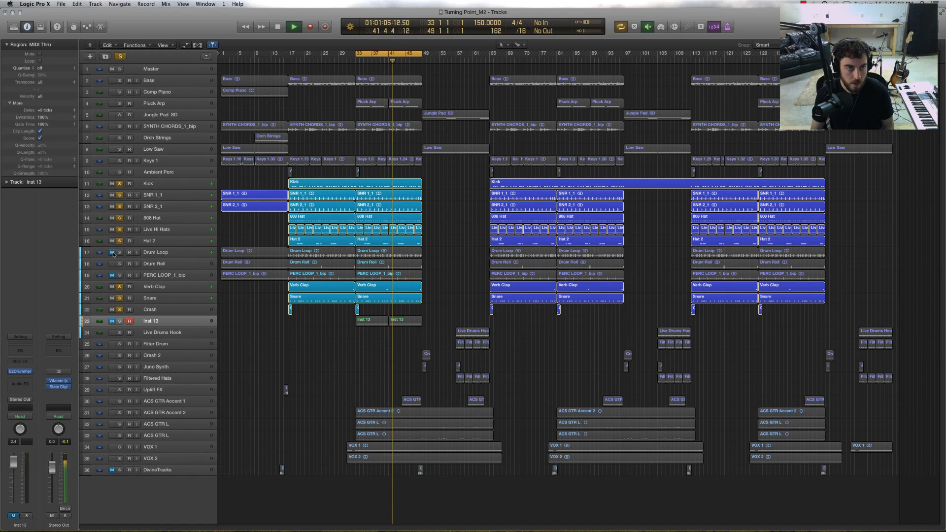
pyautogui.click(119, 253)
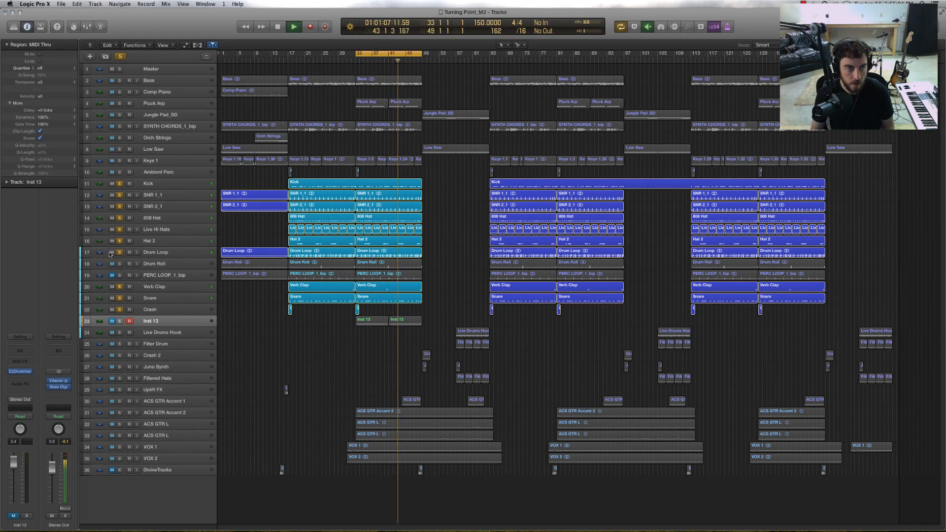
pyautogui.press('space')
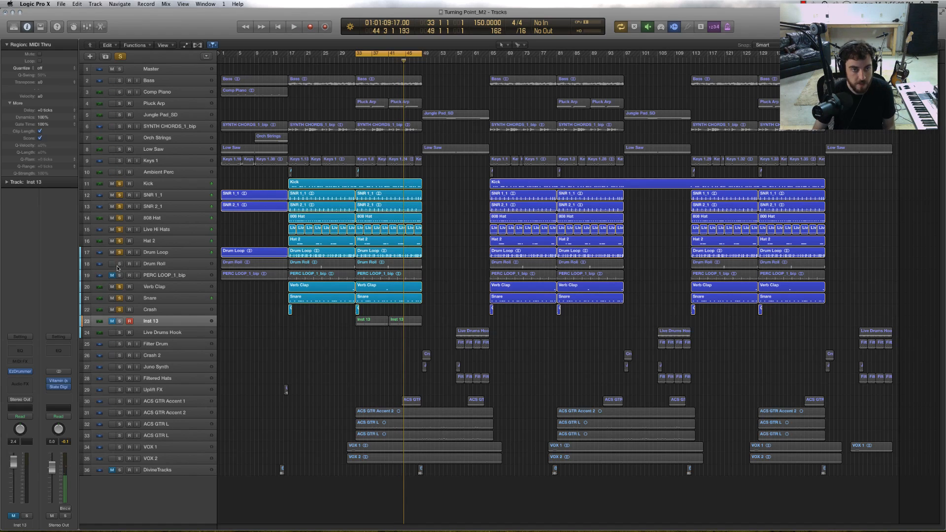
# - Unmute PERC LOOP_1_bip, start playback and unsolo the other drum tracks to hear the percussion loop by itself
pyautogui.click(119, 275)
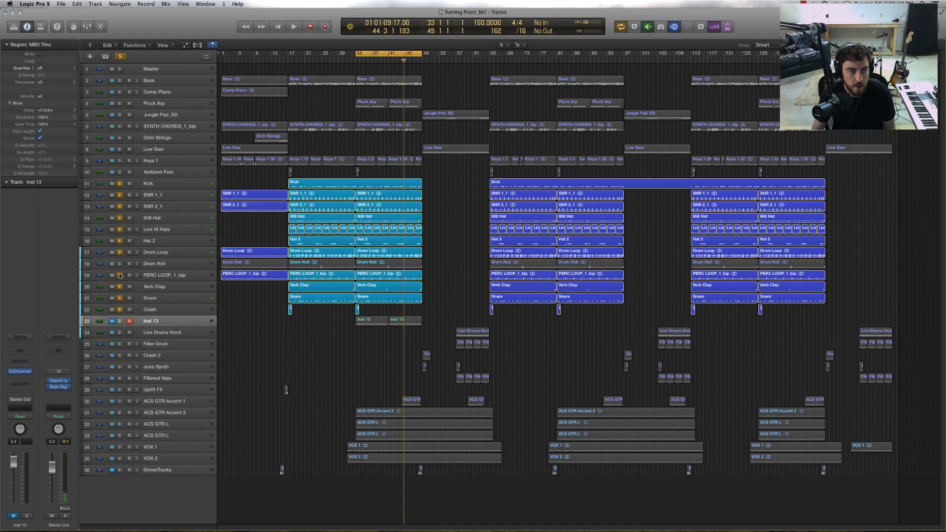
pyautogui.press('space')
pyautogui.moveTo(119, 252); pyautogui.dragTo(120, 183)
pyautogui.click(119, 286)
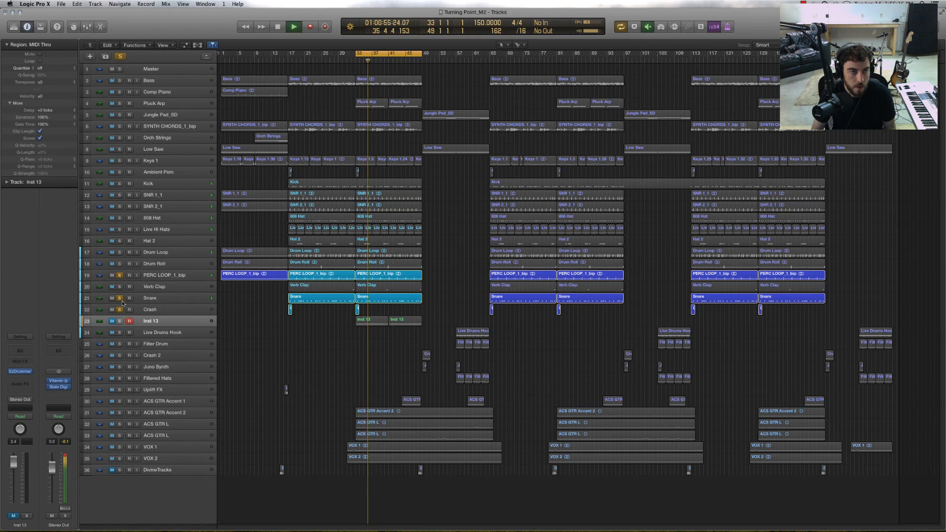
pyautogui.click(118, 301)
pyautogui.click(119, 299)
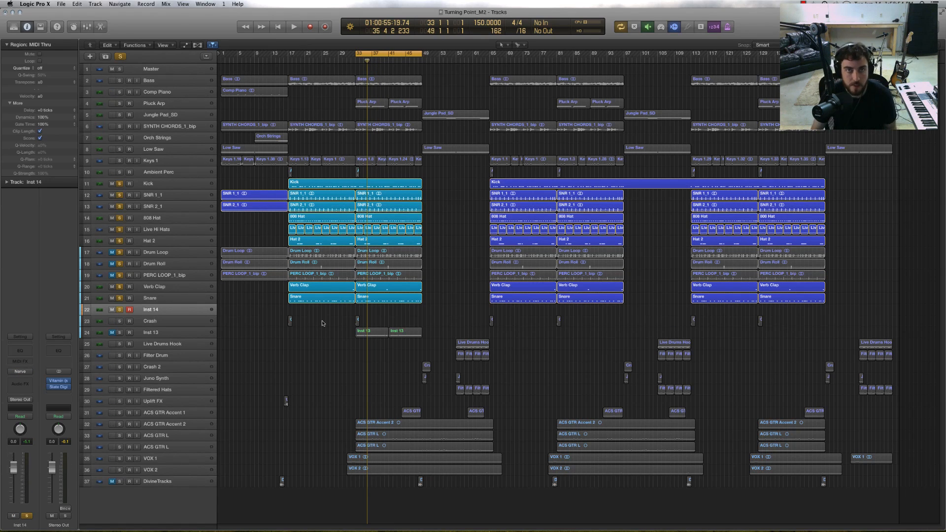
# - Open the Nerve instrument on the Inst 14 track and switch it on
pyautogui.click(188, 300)
pyautogui.click(177, 309)
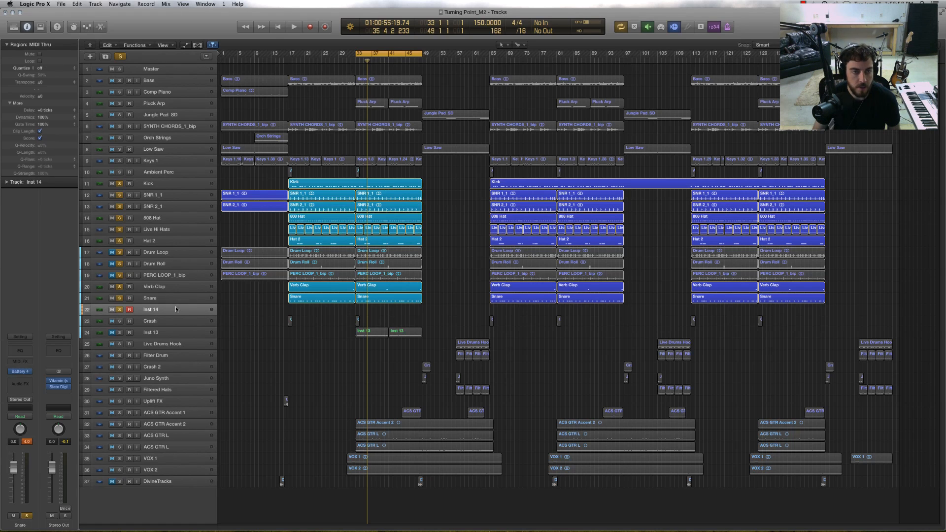
pyautogui.click(20, 372)
pyautogui.moveTo(399, 123); pyautogui.dragTo(462, 130)
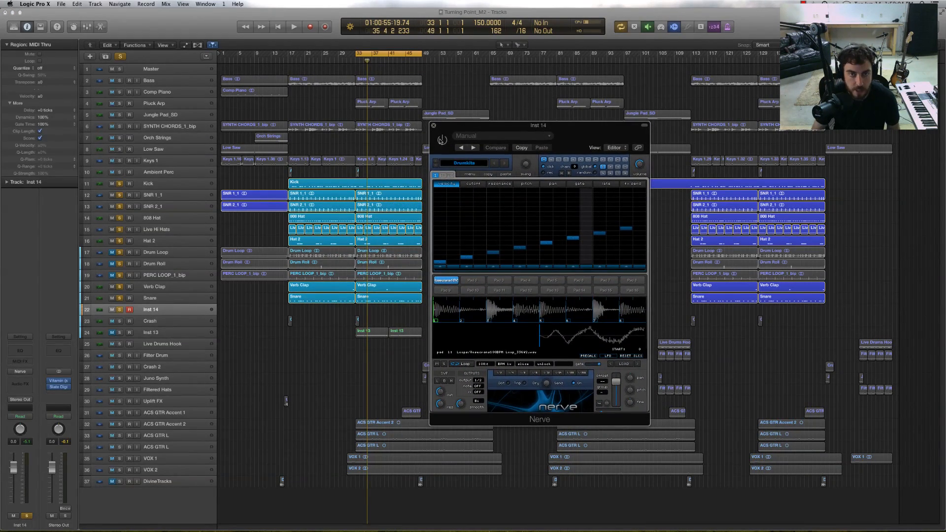
pyautogui.click(442, 141)
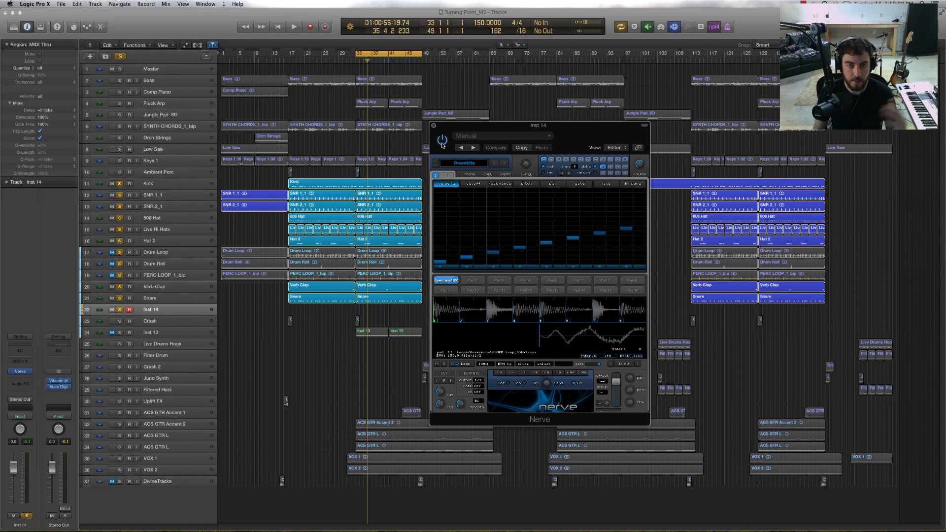
# - Add a Channel EQ to the Inst 14 track with a low cut at 280 Hz and a 48 dB/Oct slope
pyautogui.moveTo(456, 127); pyautogui.dragTo(461, 112)
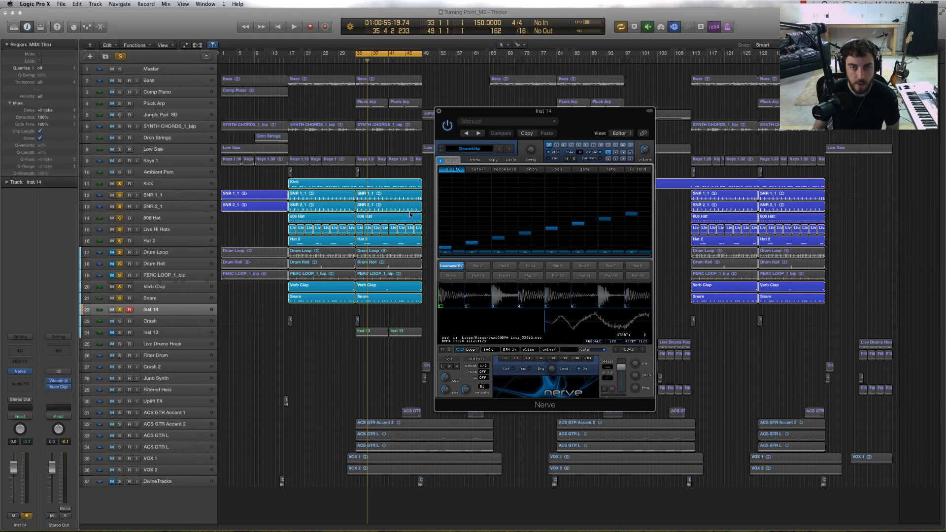
pyautogui.click(359, 65)
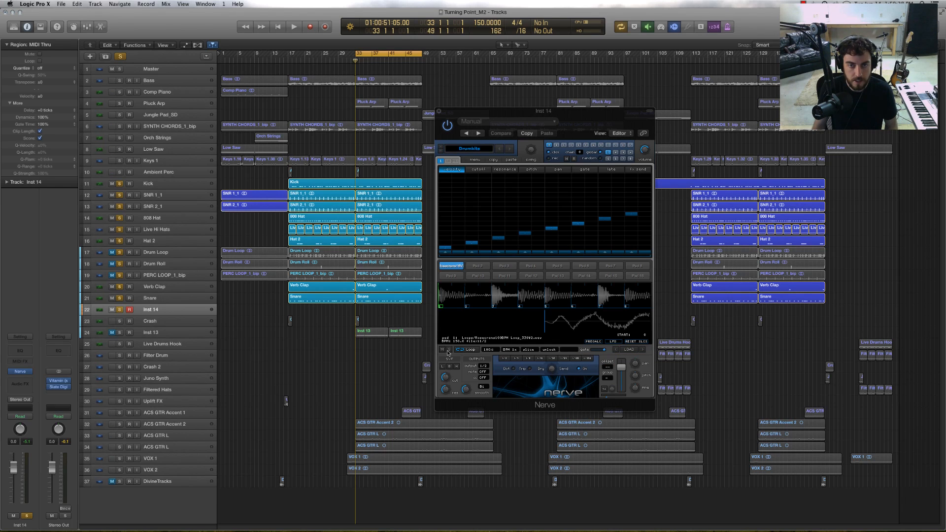
pyautogui.click(14, 353)
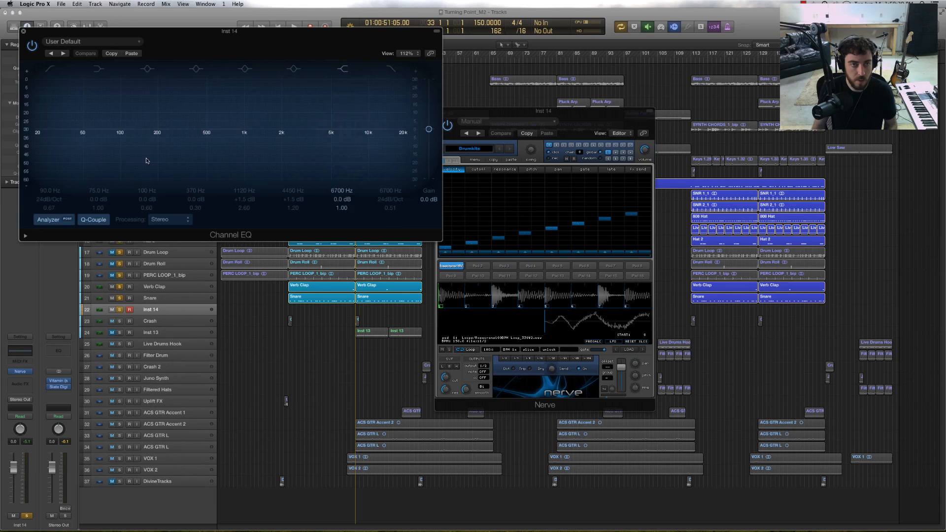
pyautogui.click(47, 71)
pyautogui.moveTo(84, 175); pyautogui.dragTo(136, 175)
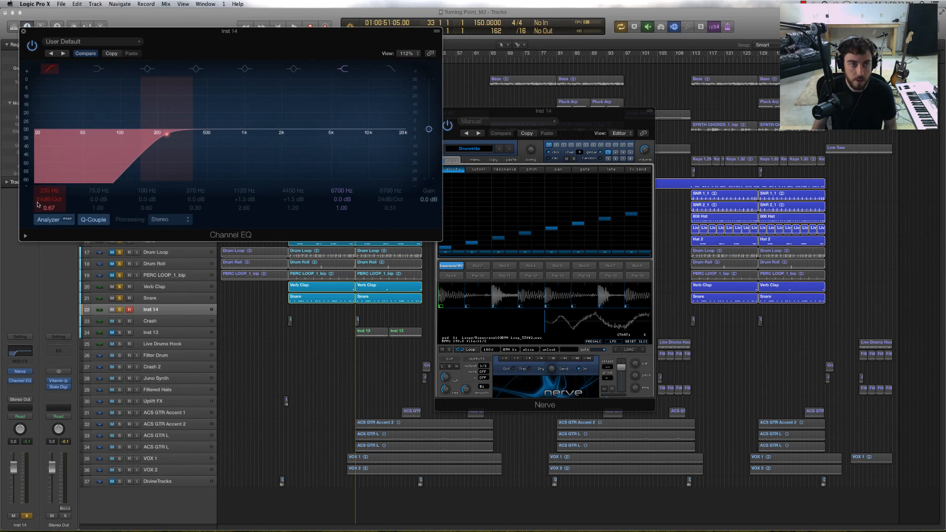
pyautogui.moveTo(39, 199); pyautogui.dragTo(42, 189)
pyautogui.moveTo(149, 180); pyautogui.dragTo(158, 181)
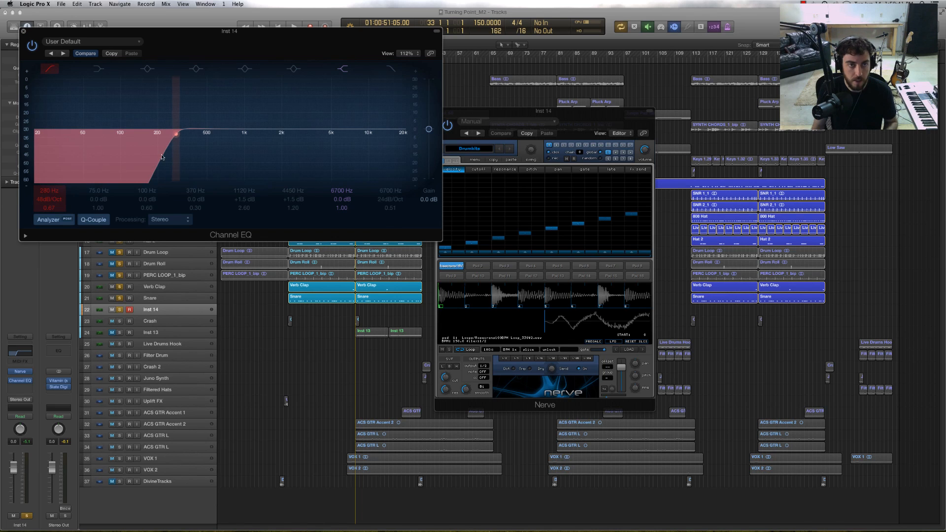
pyautogui.click(22, 31)
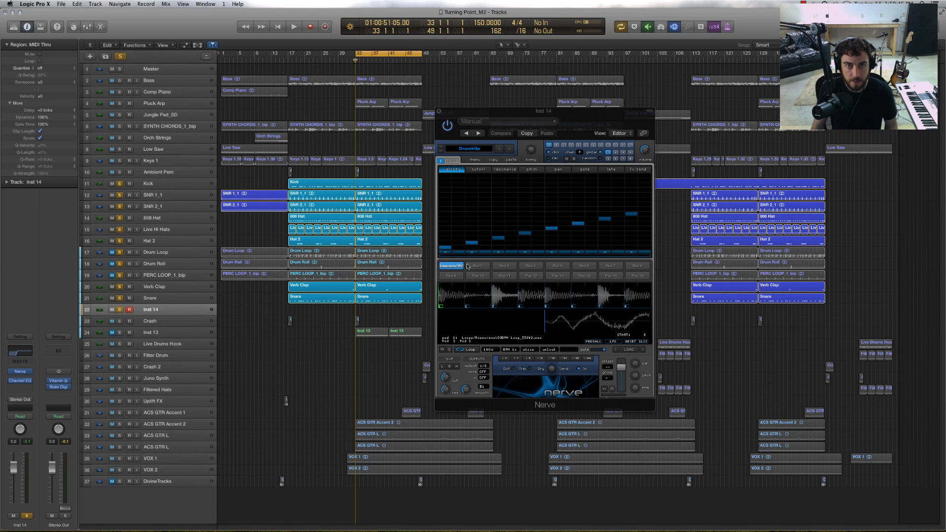
# - Play the drums with the Nerve loop from bar 33, adjust the pad's level and set its BPM mode to /2
pyautogui.press('space')
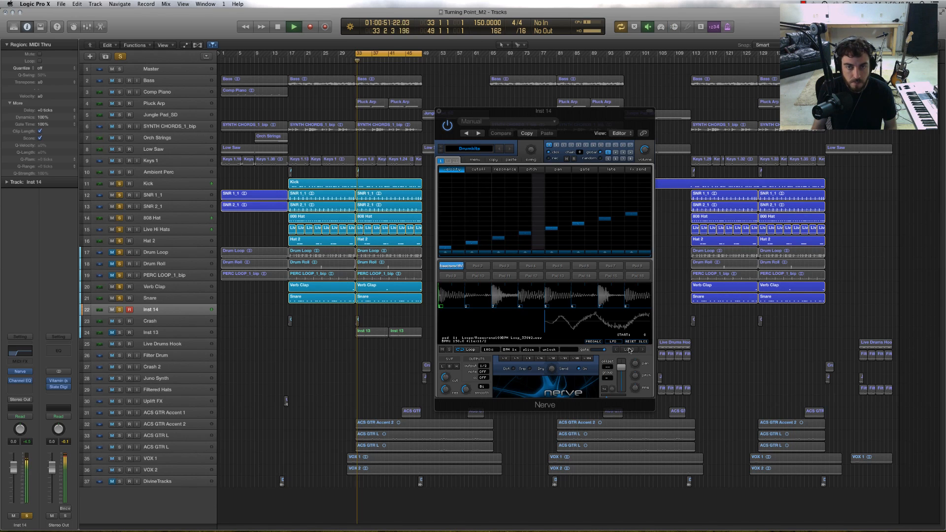
pyautogui.click(622, 367)
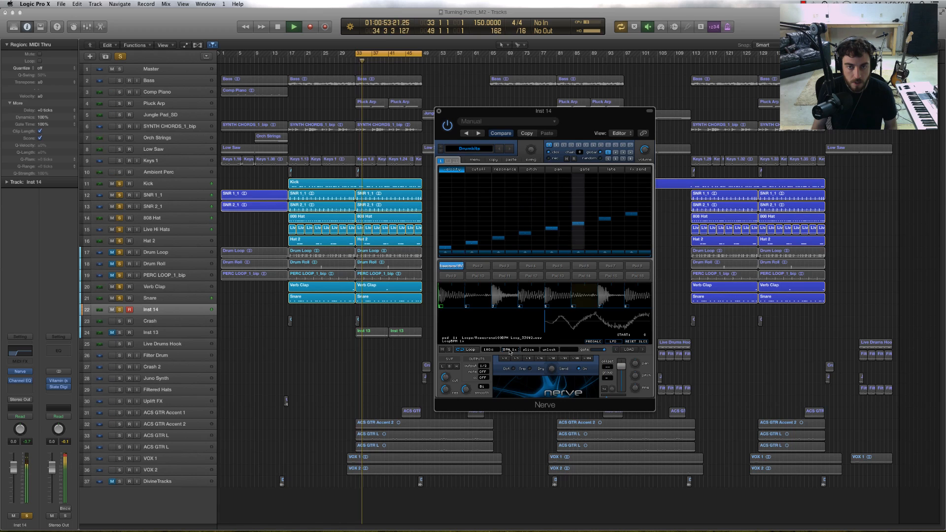
pyautogui.click(509, 350)
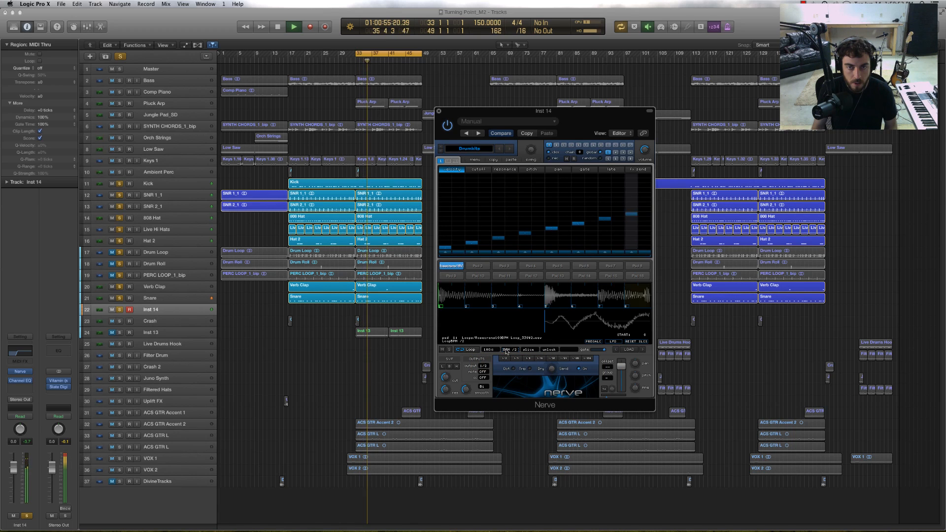
# - Load the next loop sample into the Nerve pad, switch it from slice to resample mode, adjust its level and stop playback
pyautogui.click(642, 350)
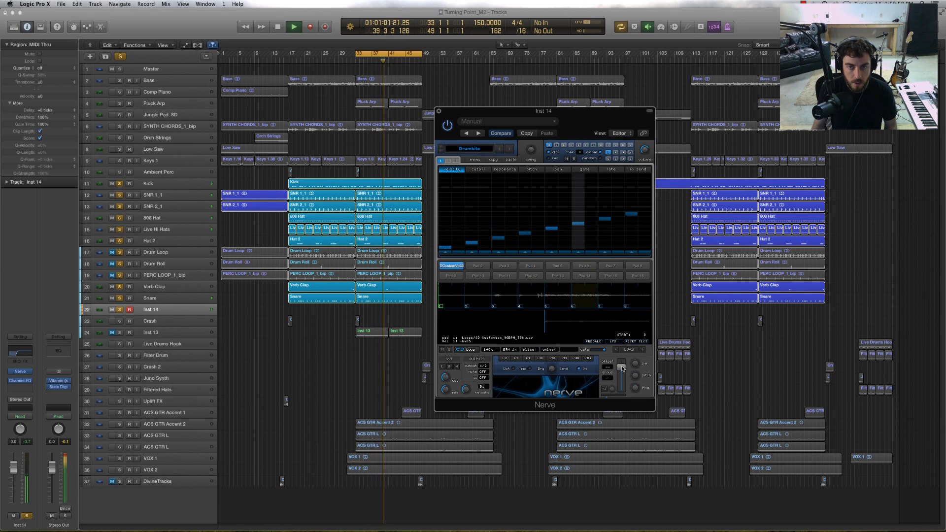
pyautogui.click(543, 350)
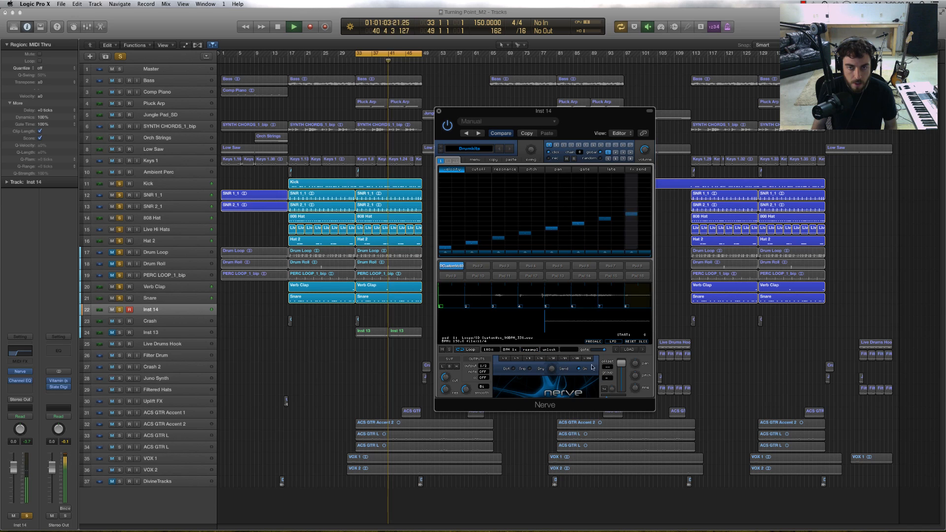
pyautogui.keyDown('alt'); pyautogui.click(621, 362); pyautogui.keyUp('alt')
pyautogui.press('space')
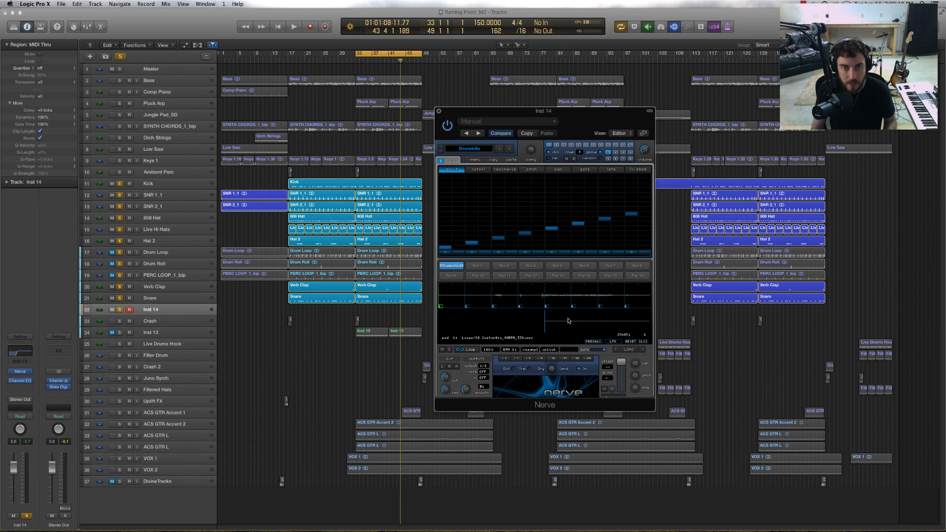
# - During playback, set the Inst 14 Channel EQ's high cut to 1160 Hz and its low cut to 680 Hz
pyautogui.press('space')
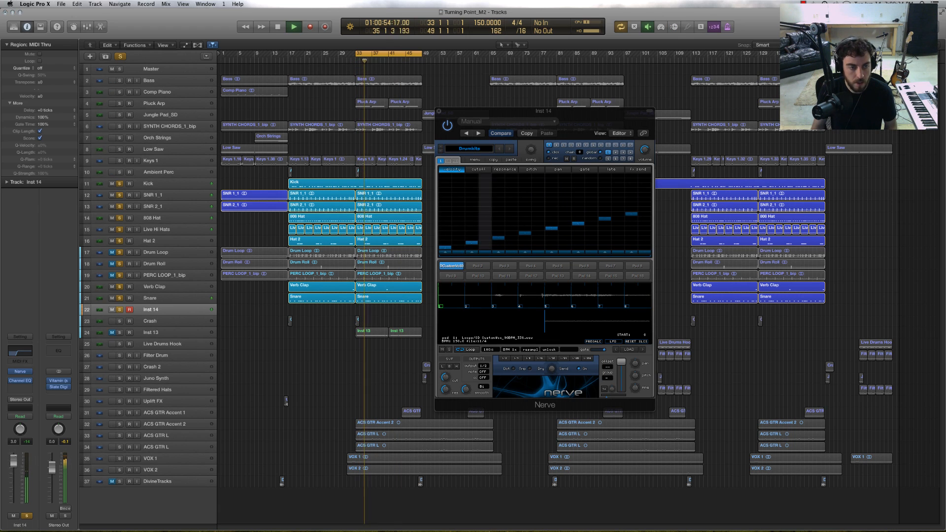
pyautogui.moveTo(465, 112); pyautogui.dragTo(536, 107)
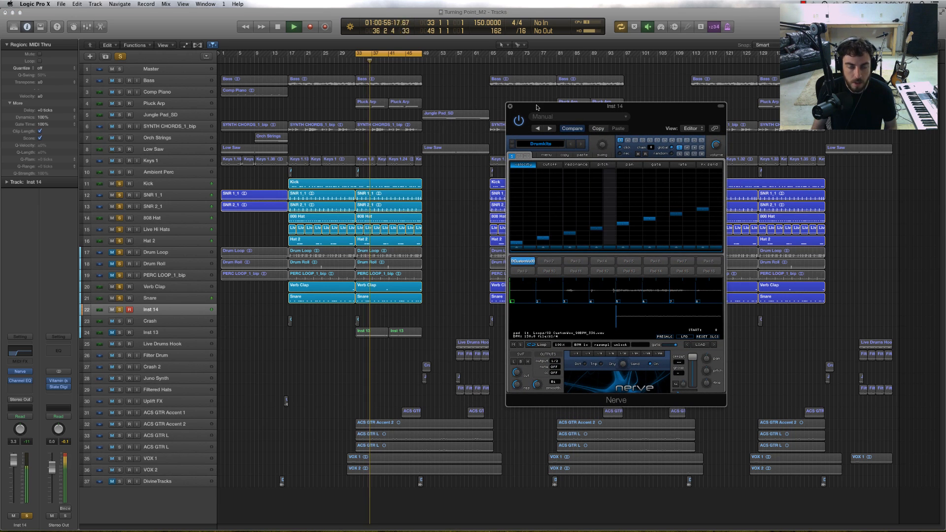
pyautogui.click(20, 380)
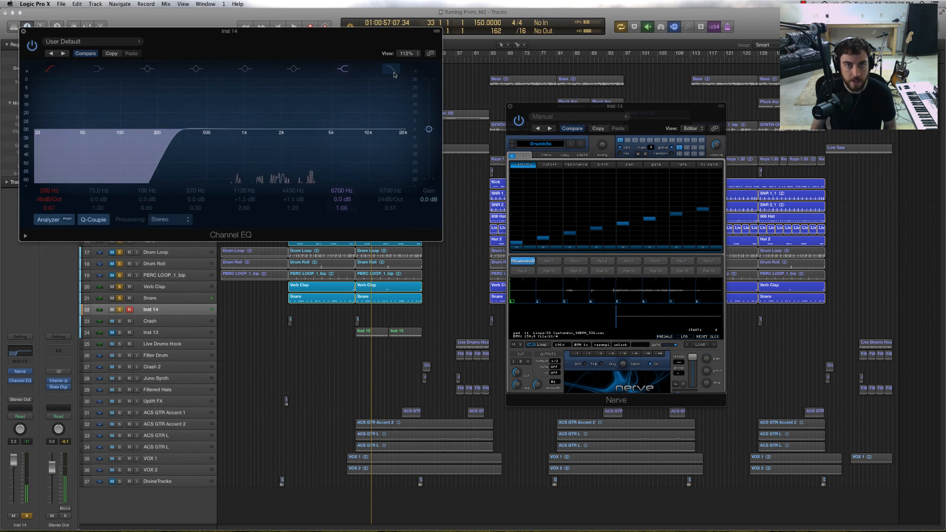
pyautogui.click(394, 74)
pyautogui.moveTo(364, 157); pyautogui.dragTo(276, 160)
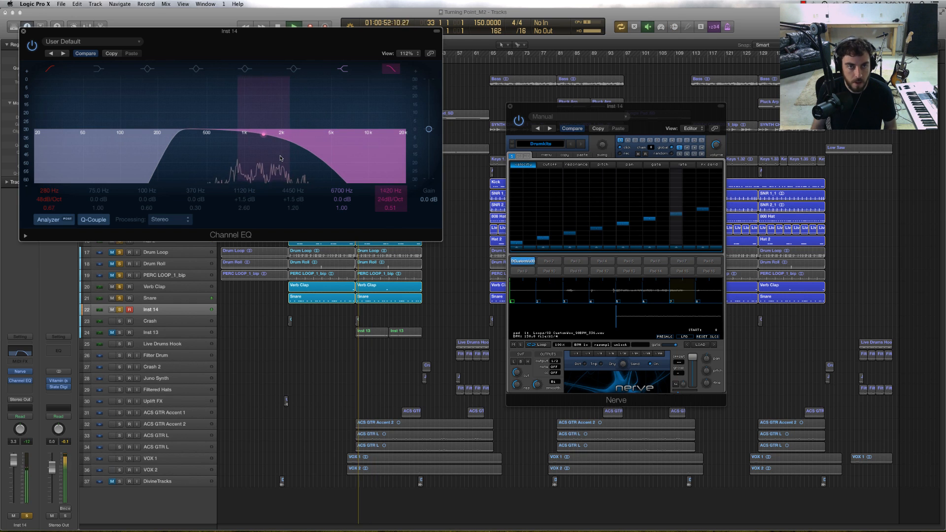
pyautogui.moveTo(192, 162); pyautogui.dragTo(239, 164)
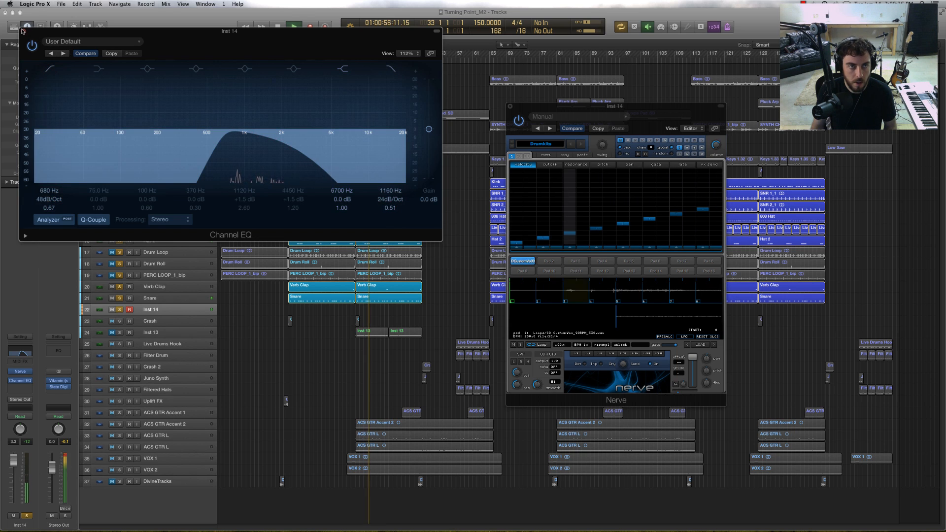
pyautogui.press('super+w')
pyautogui.press('space')
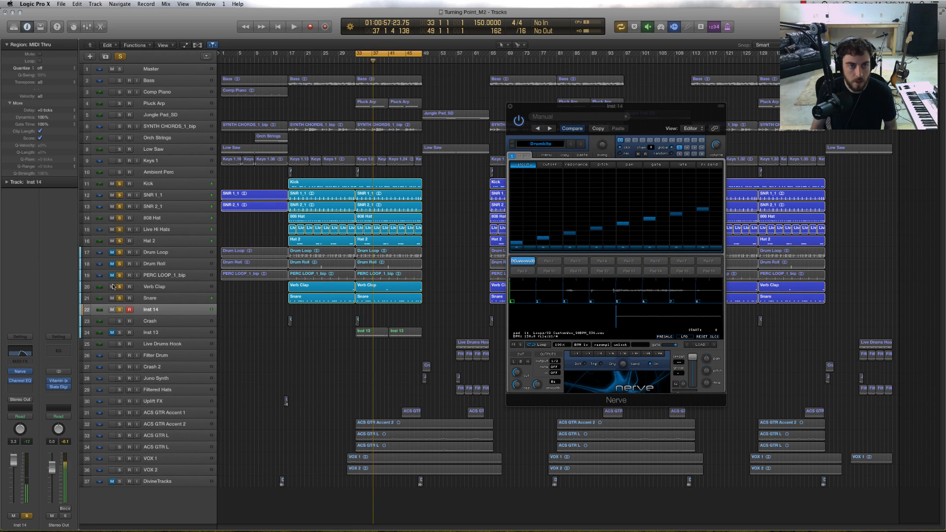
# - Unmute PERC LOOP_1_bip, Drum Roll and Drum Loop and play them together with the Nerve loop and soloed drums
pyautogui.click(112, 275)
pyautogui.click(112, 263)
pyautogui.click(111, 252)
pyautogui.press('space')
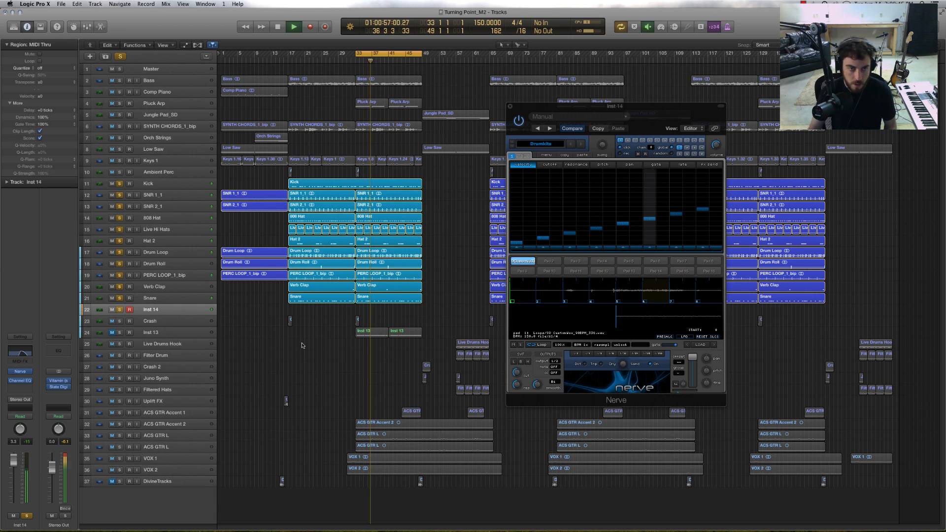
pyautogui.press('space')
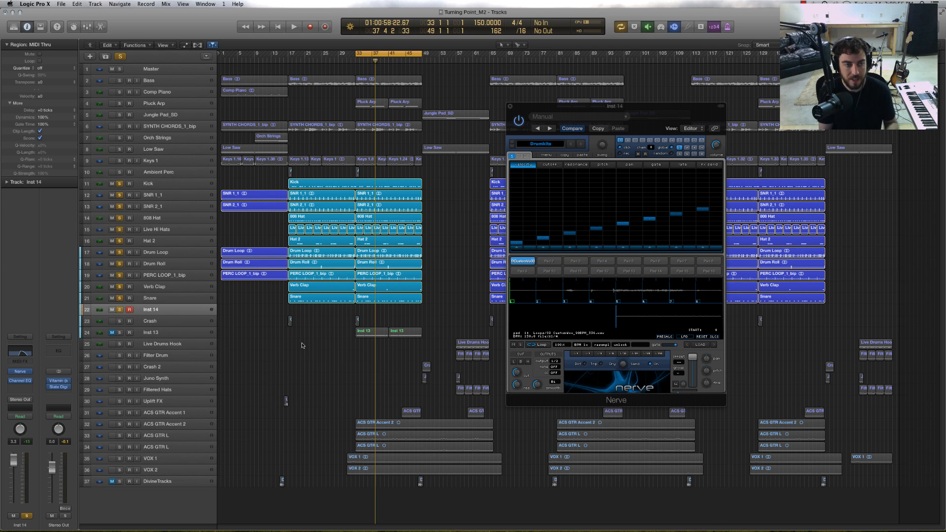
# - Review the Channel EQ curve on Inst 14 and close both the EQ and Nerve windows
pyautogui.click(20, 351)
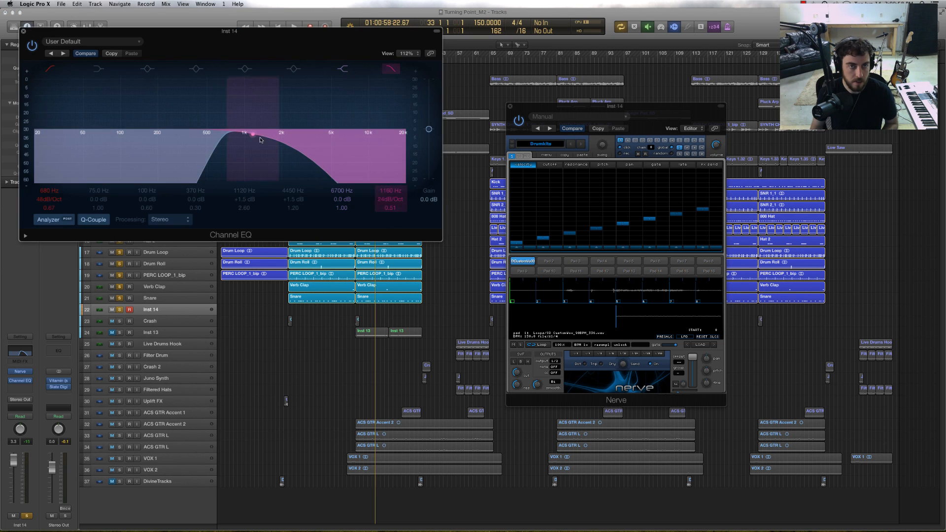
pyautogui.moveTo(241, 32); pyautogui.dragTo(280, 117)
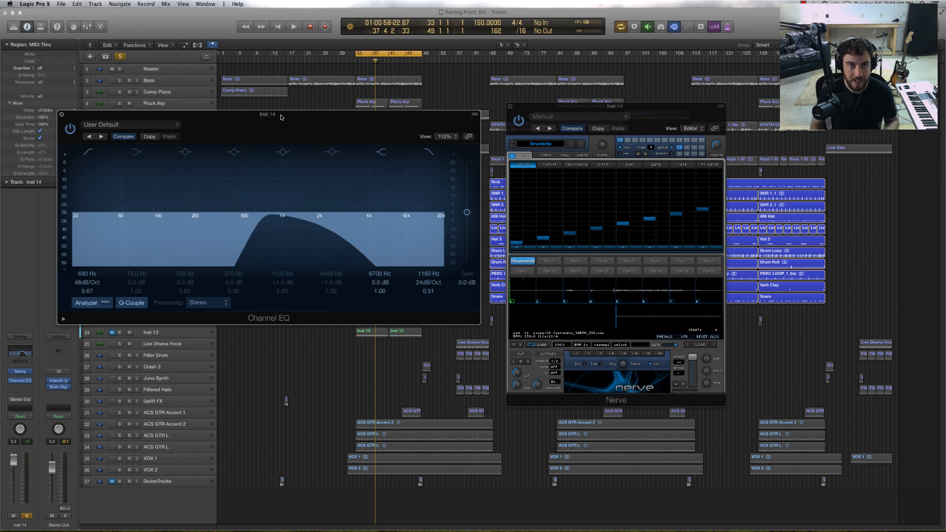
pyautogui.click(61, 114)
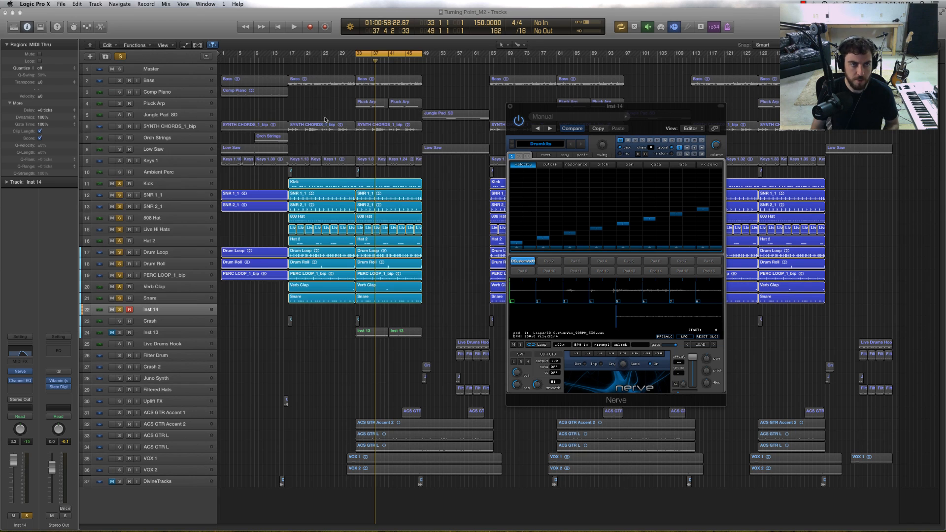
pyautogui.click(510, 106)
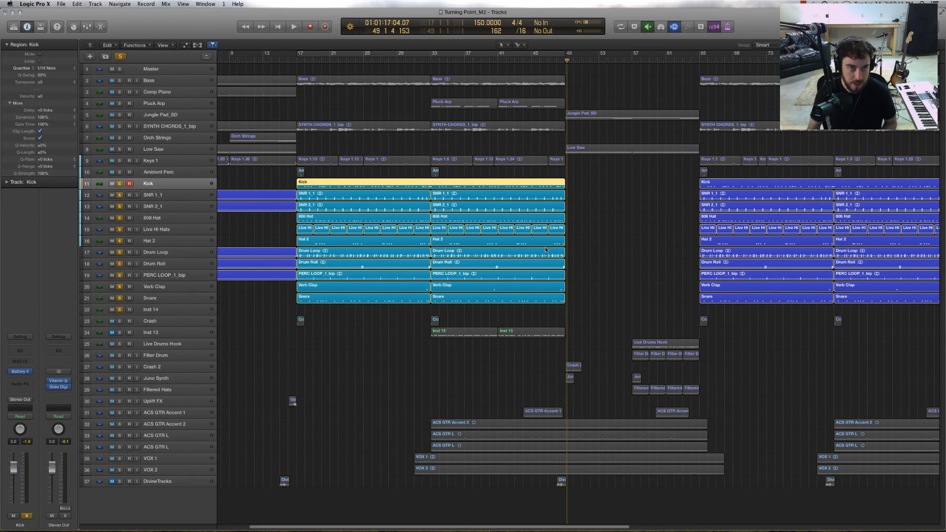
# - Set a cycle range from bar 17 to bar 25, deselect the Kick region and extend the range to bar 49
pyautogui.moveTo(296, 61); pyautogui.dragTo(322, 60)
pyautogui.click(449, 55)
pyautogui.moveTo(565, 54); pyautogui.dragTo(297, 60)
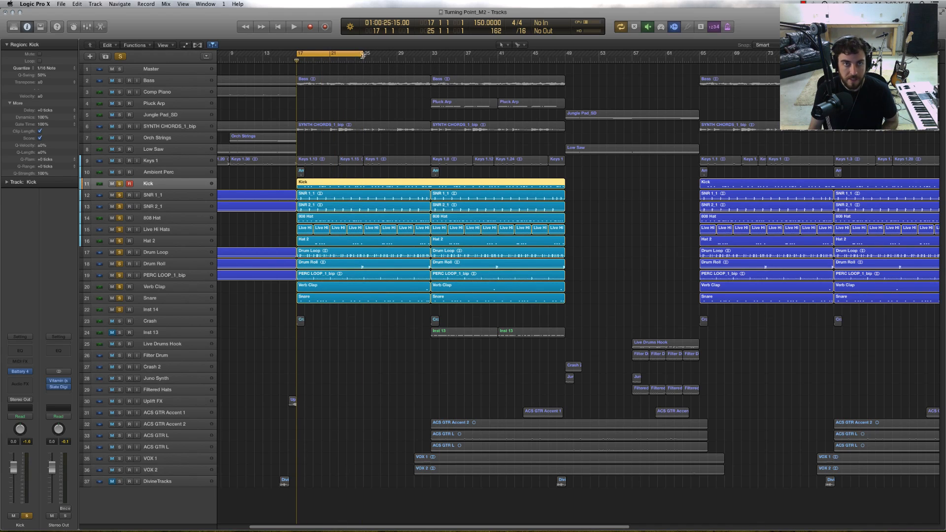
pyautogui.moveTo(361, 54)
pyautogui.mouseDown()
pyautogui.moveTo(325, 54)
pyautogui.moveTo(361, 54)
pyautogui.mouseUp()
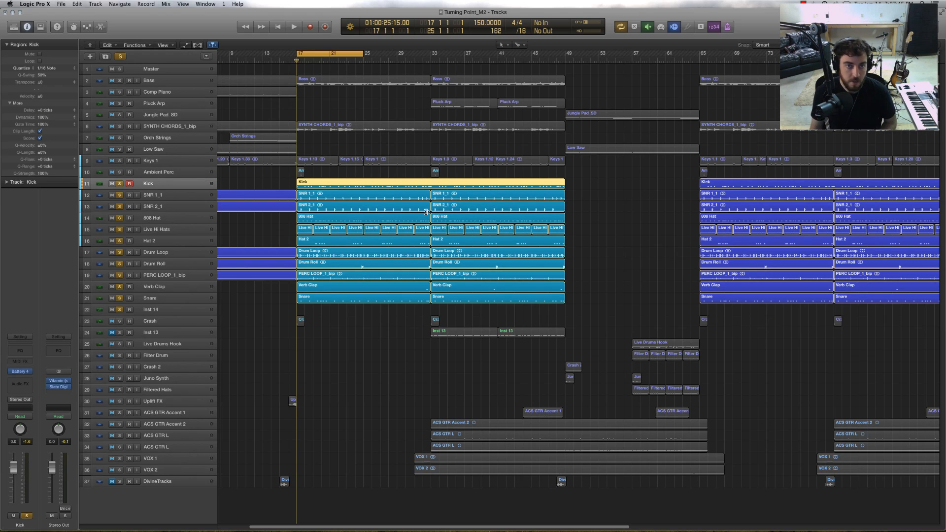
pyautogui.click(573, 198)
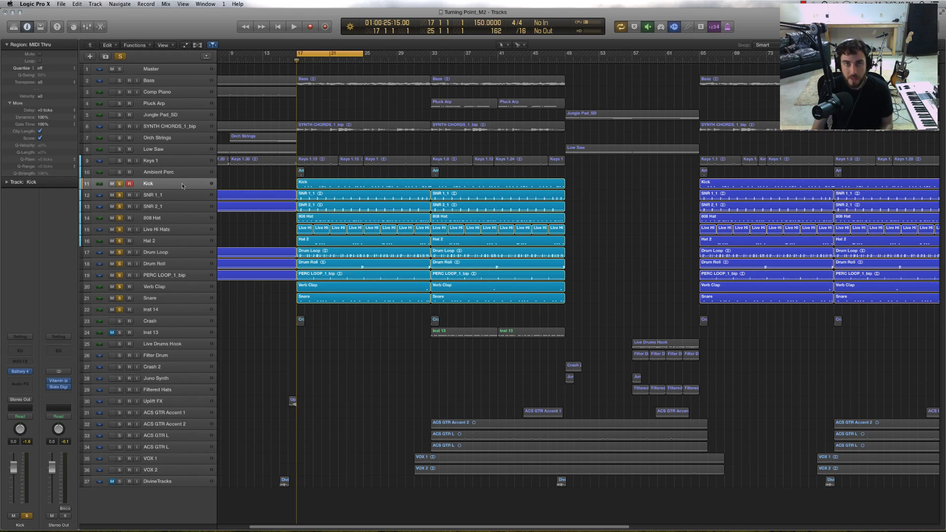
pyautogui.moveTo(361, 54); pyautogui.dragTo(564, 65)
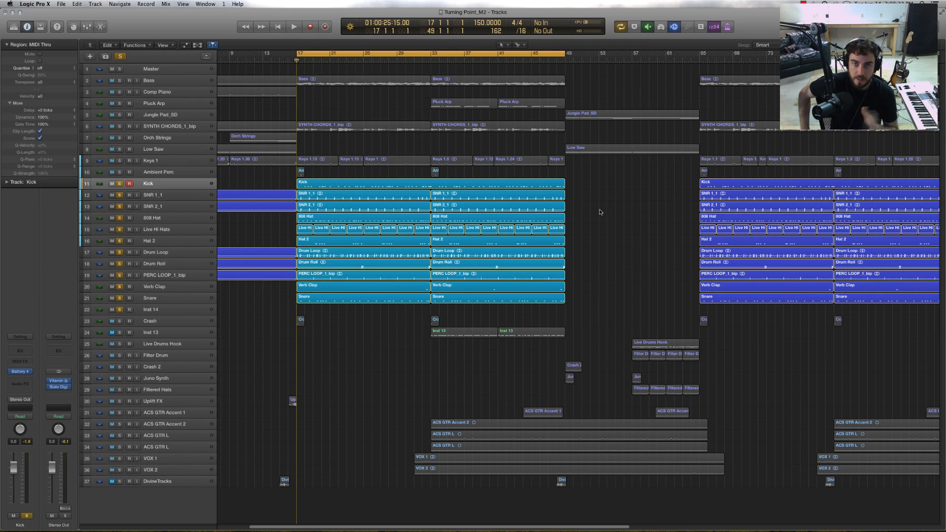
# - Turn off cycling and play the soloed drums from bar 45 through the transition at bar 49
pyautogui.press('c')
pyautogui.click(498, 55)
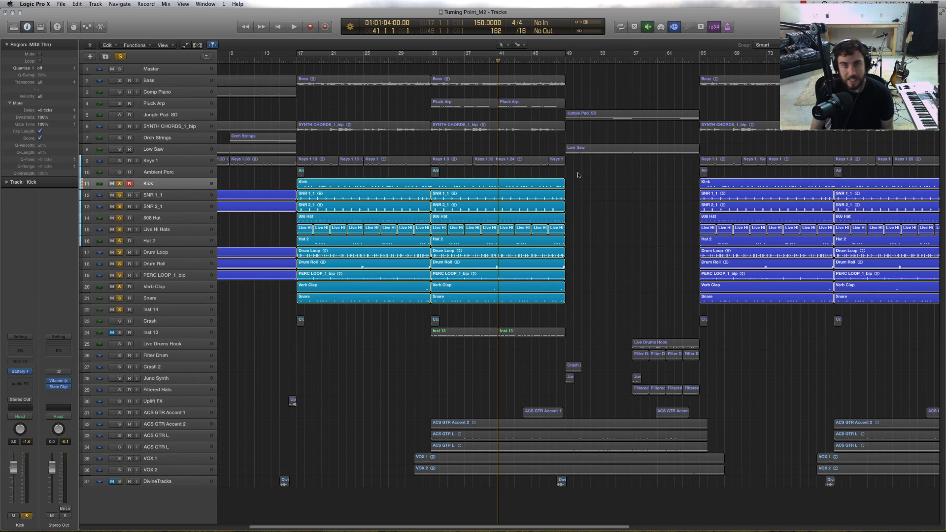
pyautogui.moveTo(524, 63)
pyautogui.mouseDown()
pyautogui.moveTo(539, 61)
pyautogui.moveTo(518, 61)
pyautogui.moveTo(531, 62)
pyautogui.mouseUp()
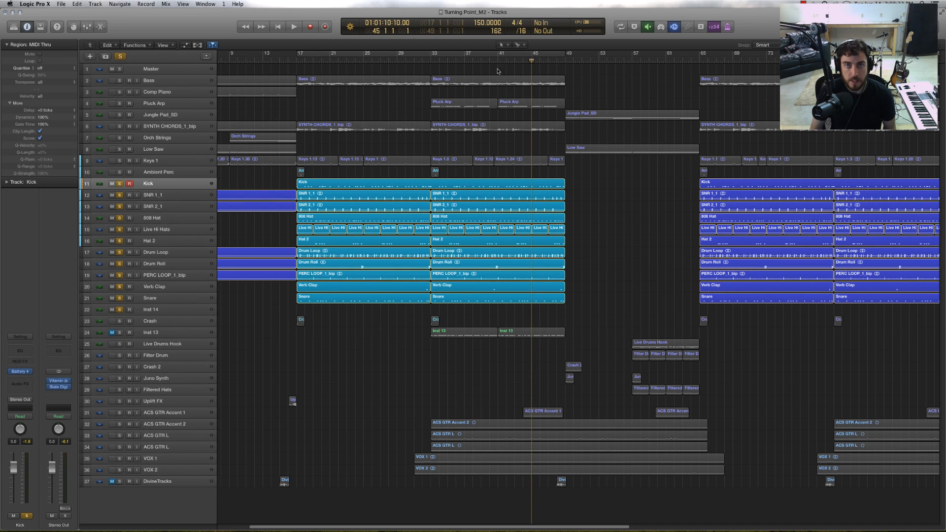
pyautogui.press('space')
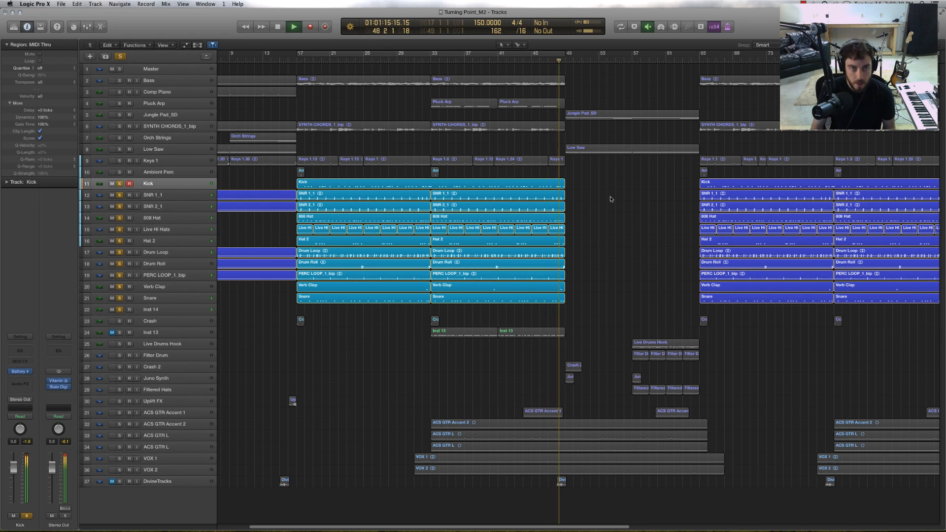
pyautogui.press('space')
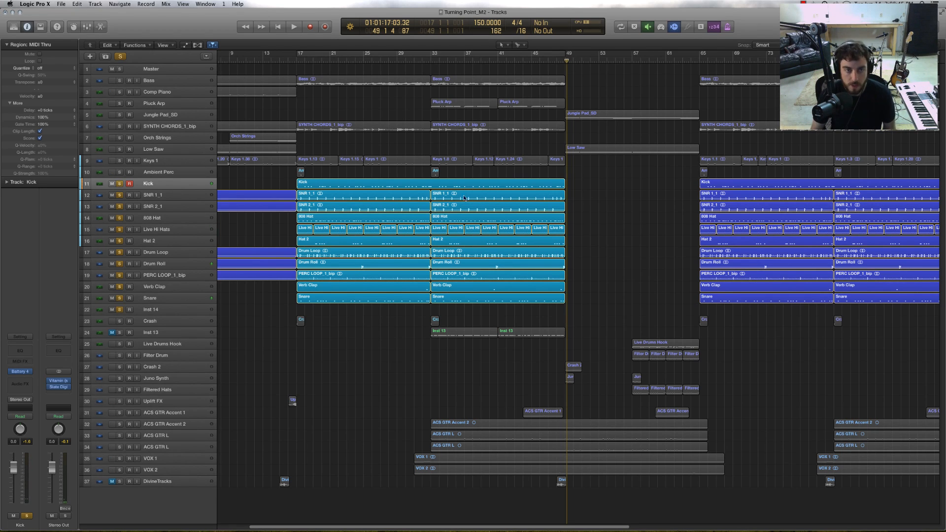
# - Unsolo all the drum tracks from Kick through Inst 14 together
pyautogui.click(124, 265)
pyautogui.click(120, 265)
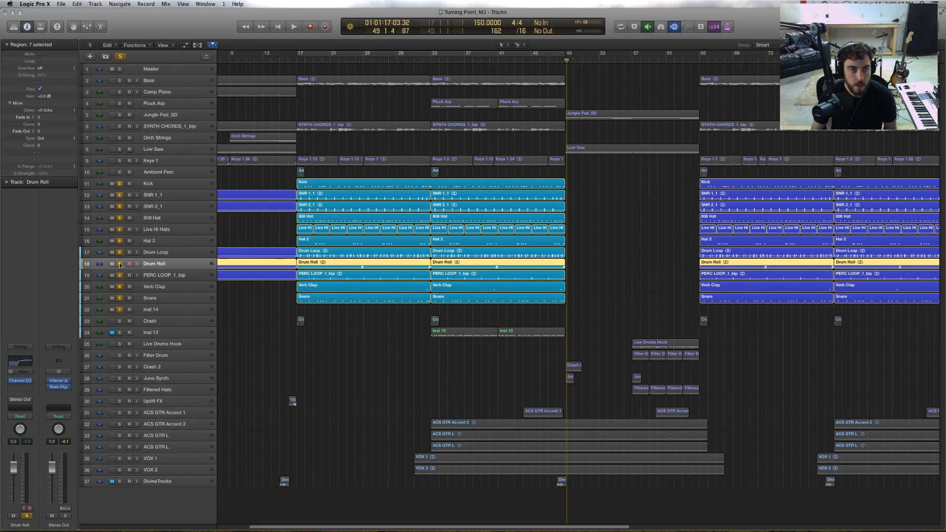
pyautogui.click(121, 184)
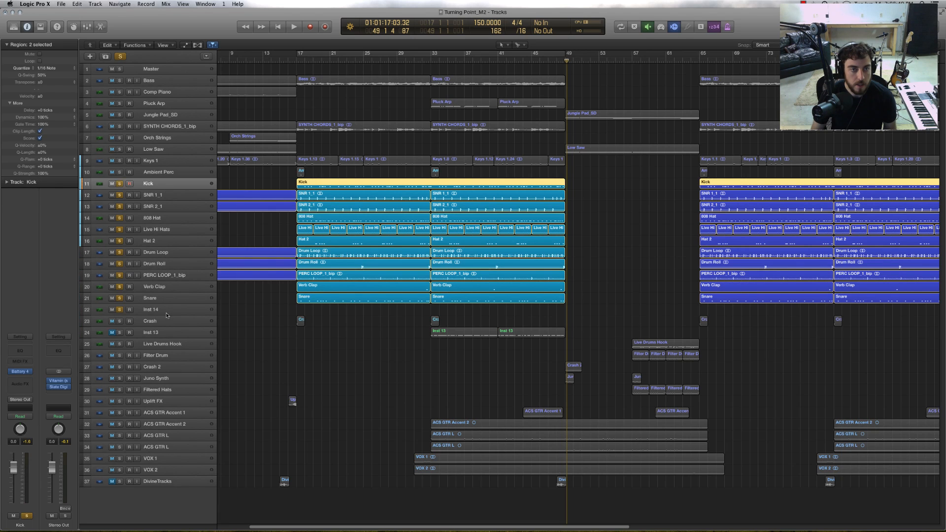
pyautogui.keyDown('shift'); pyautogui.click(166, 311); pyautogui.keyUp('shift')
pyautogui.click(121, 184)
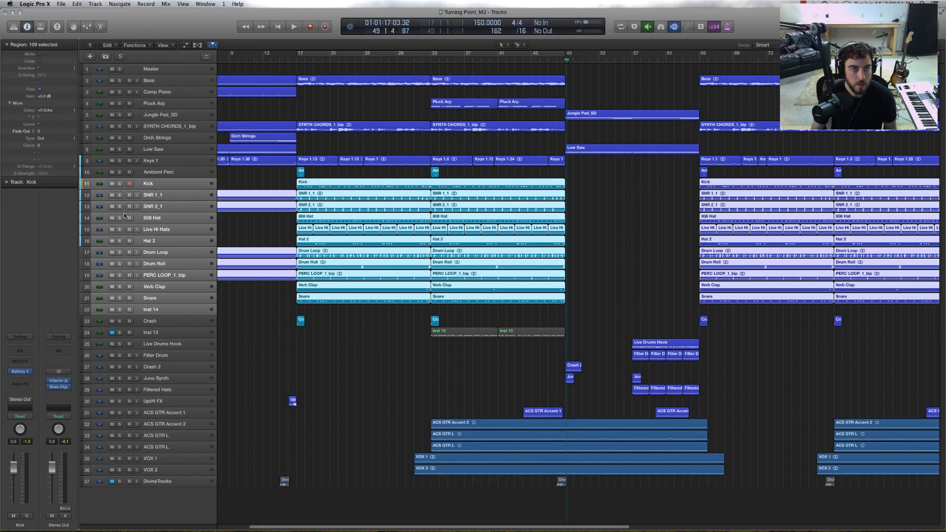
# - Solo the selected drum tracks from Kick through Inst 14 and play them into the transition at bar 49
pyautogui.click(221, 316)
pyautogui.press('s')
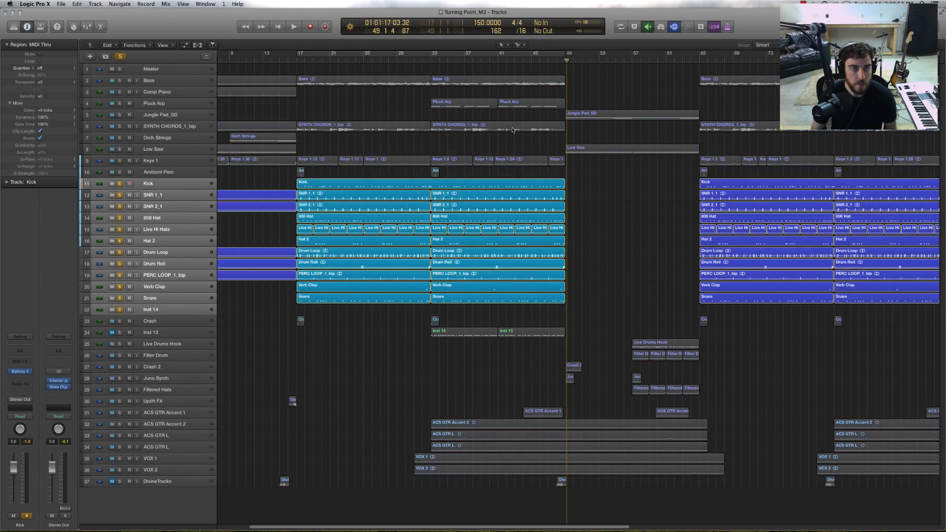
pyautogui.press(',')
pyautogui.press('space')
pyautogui.press('k')
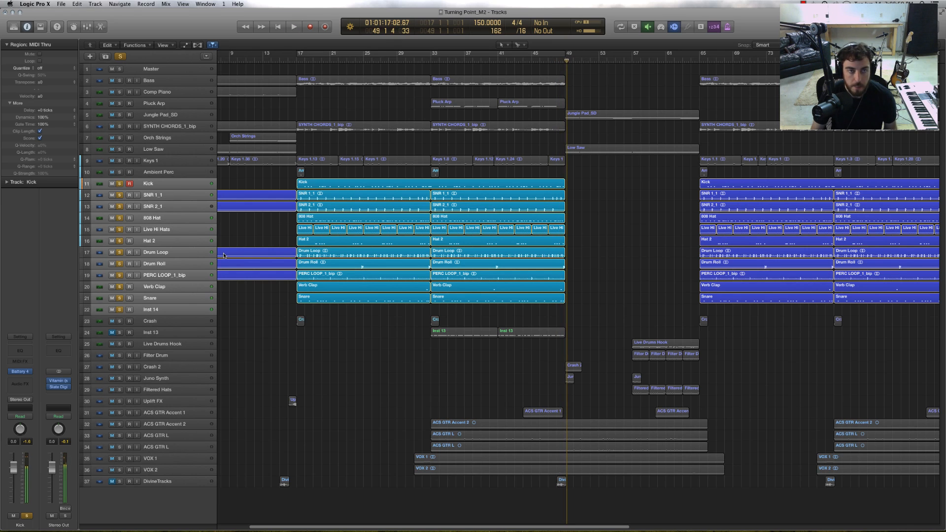
# - Select the tracks from Inst 14 up to Kick and take them all out of solo
pyautogui.click(180, 264)
pyautogui.click(163, 287)
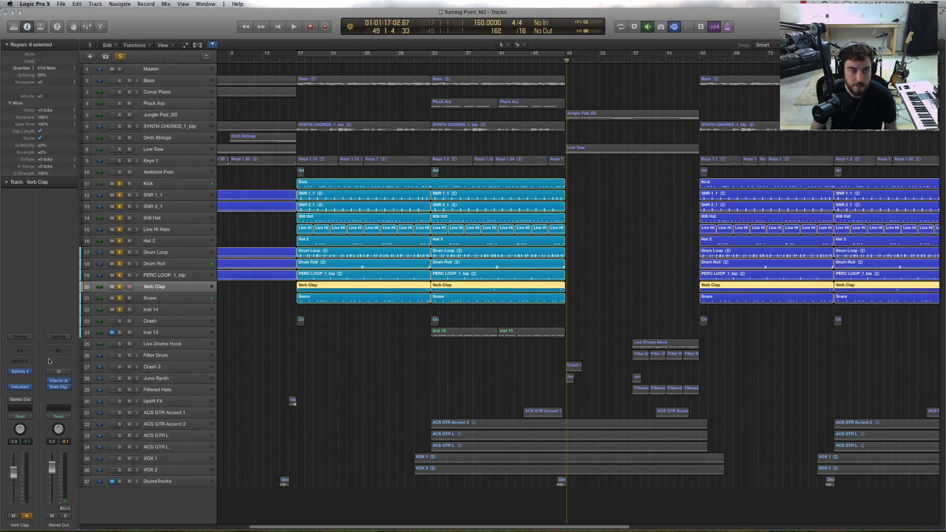
pyautogui.click(176, 309)
pyautogui.keyDown('shift'); pyautogui.click(168, 182); pyautogui.keyUp('shift')
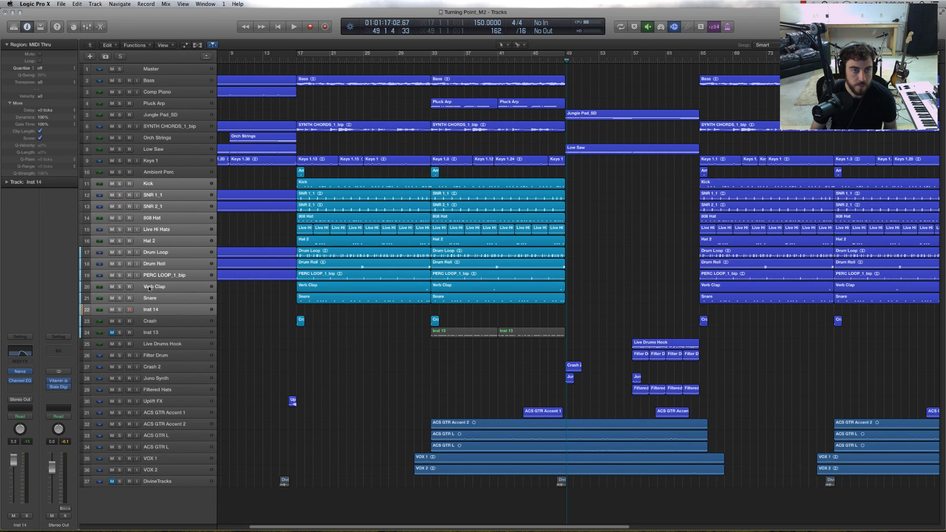
# - Audition Verb Clap alone in solo through the transition at bar 49
pyautogui.click(121, 288)
pyautogui.press('space')
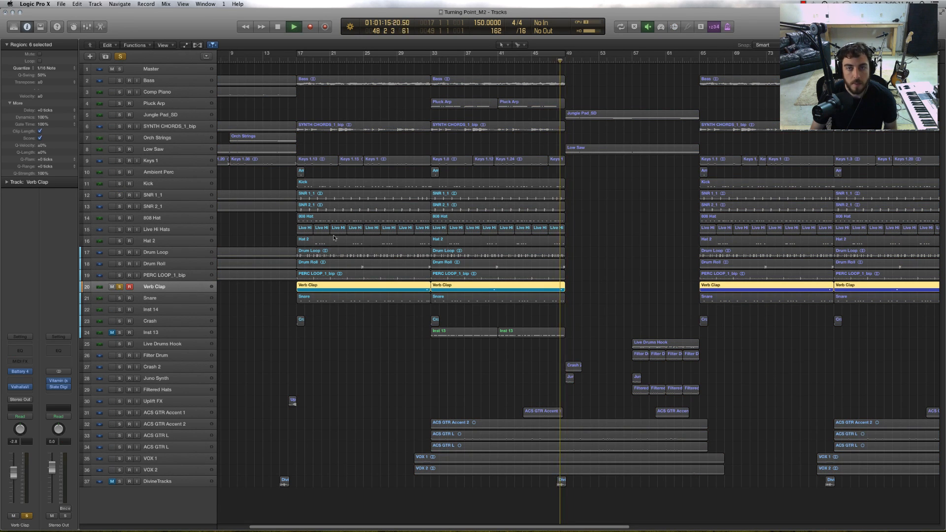
pyautogui.press('space')
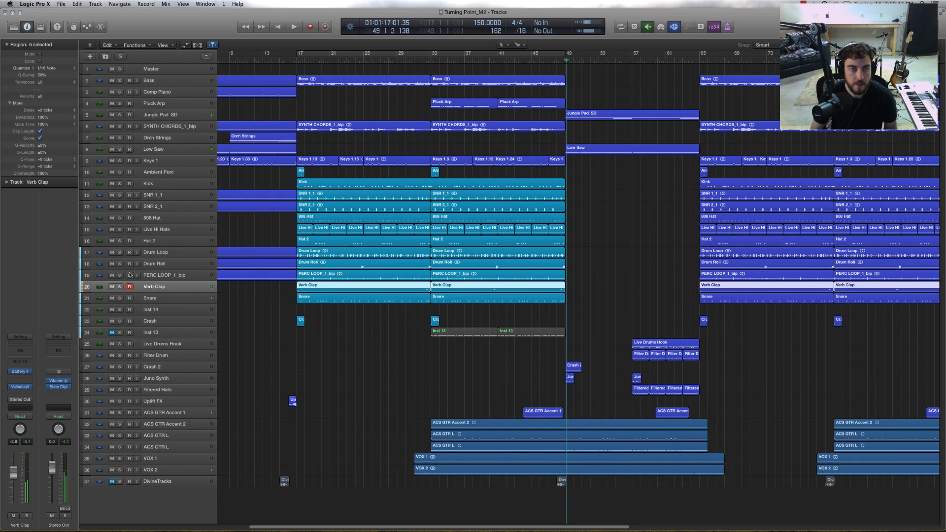
# - Solo the Drum Roll track, play its fill leading into bar 49, and unsolo it
pyautogui.click(119, 266)
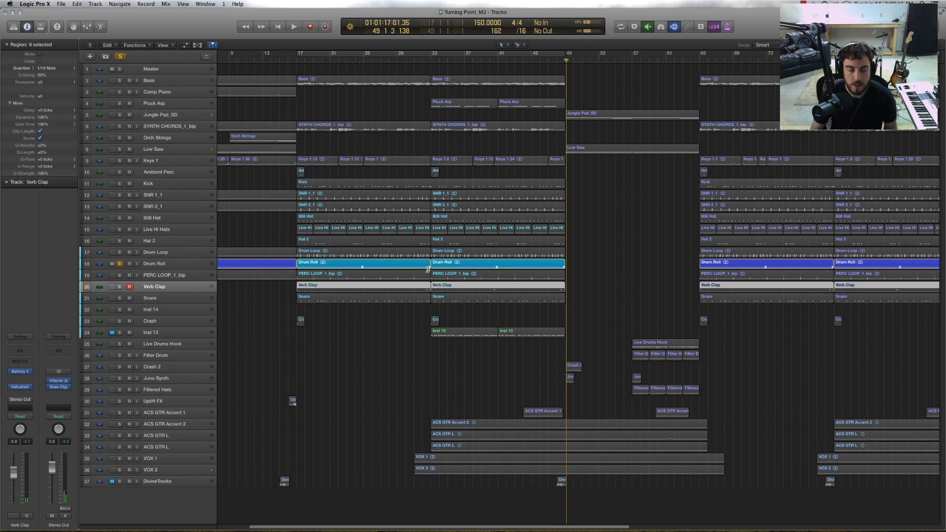
pyautogui.press('space')
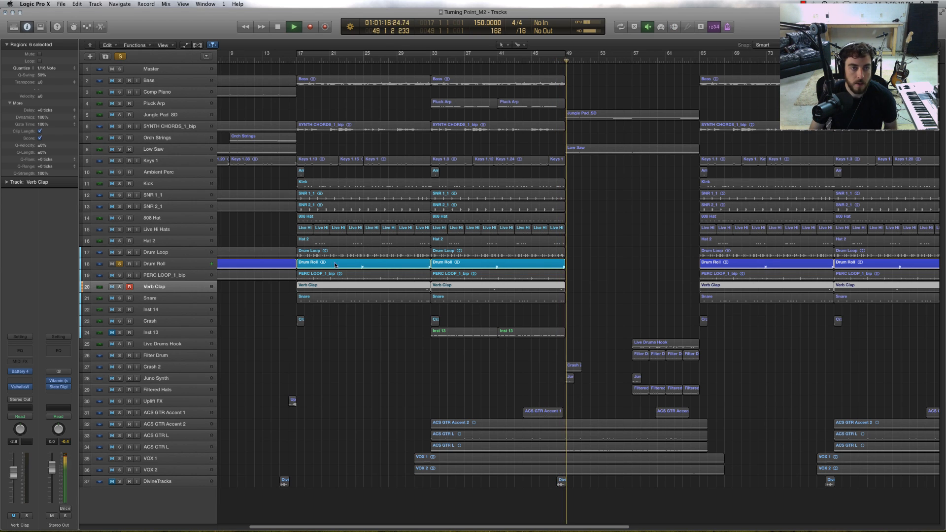
pyautogui.press('space')
pyautogui.press('space')
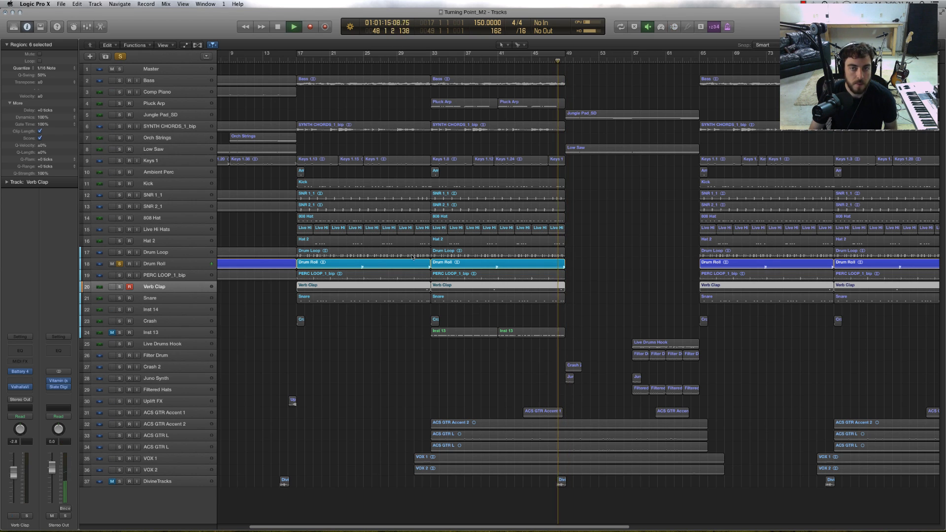
pyautogui.press('space')
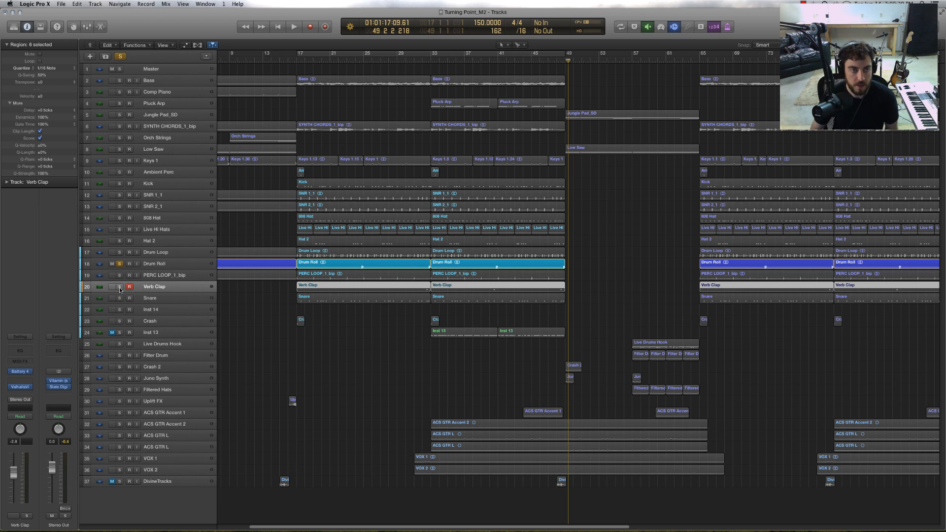
pyautogui.click(119, 264)
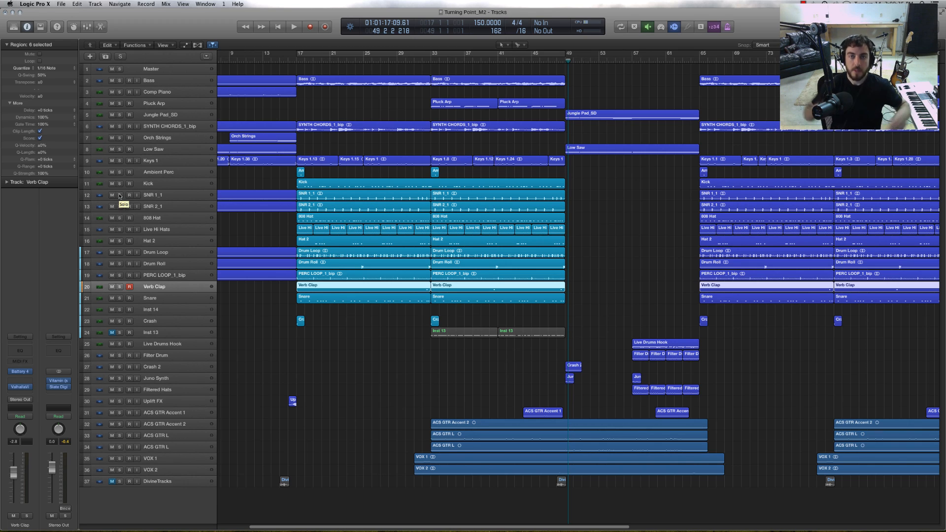
# - Solo all the drum tracks together, replay the fill into bar 49, and turn their solo off
pyautogui.click(149, 182)
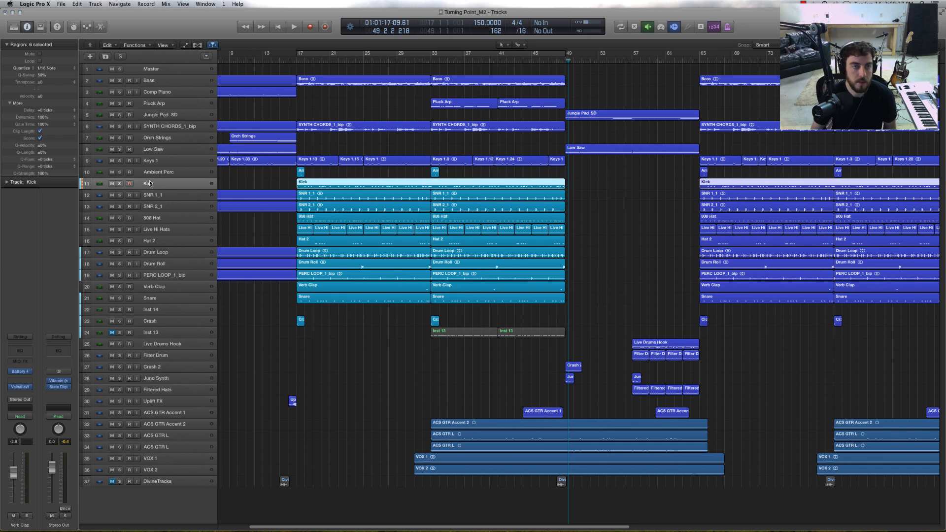
pyautogui.keyDown('shift'); pyautogui.click(166, 298); pyautogui.keyUp('shift')
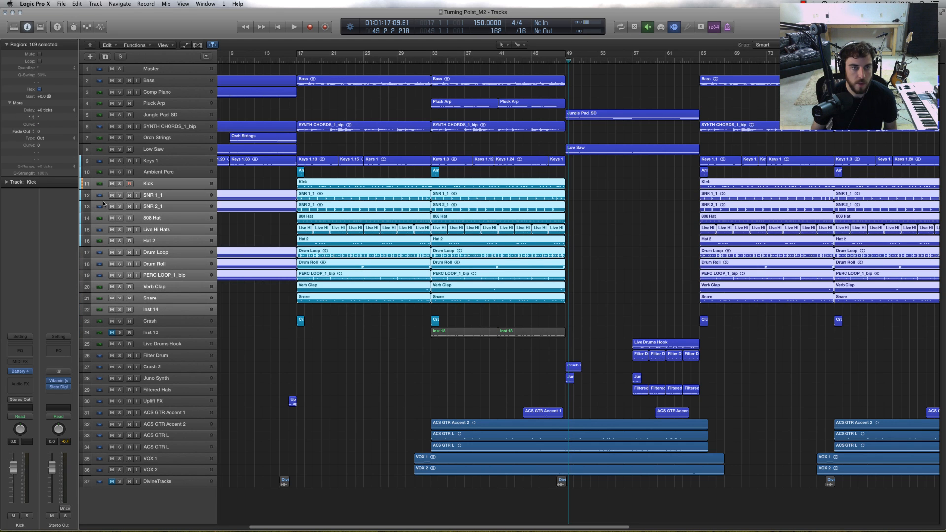
pyautogui.click(120, 183)
pyautogui.press('space')
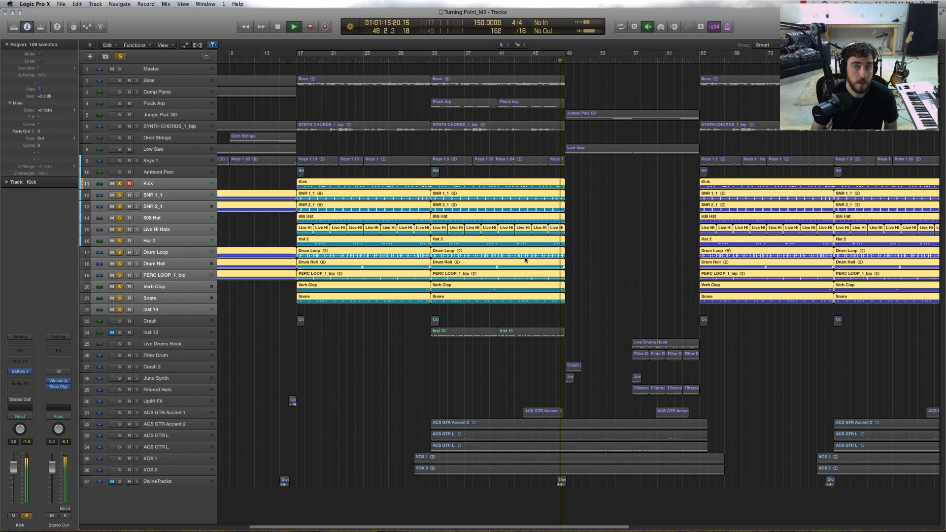
pyautogui.press('space')
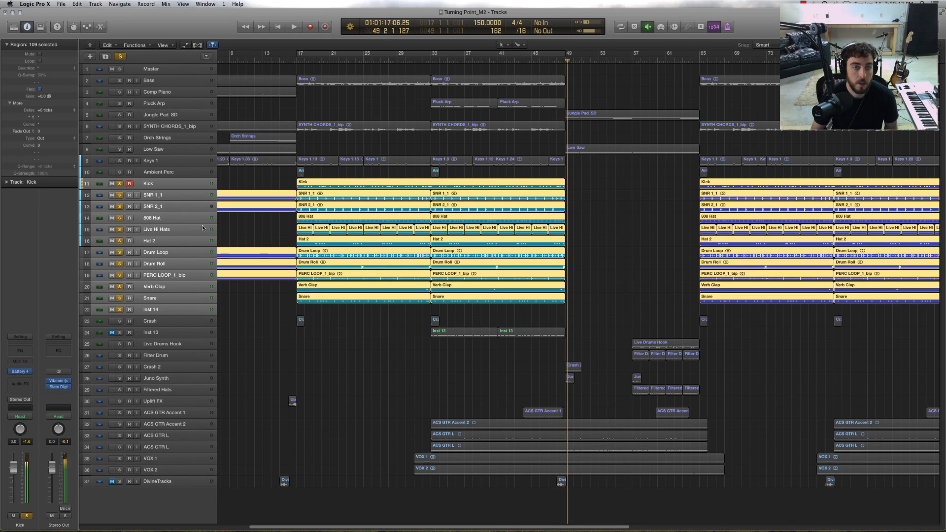
pyautogui.click(119, 183)
# - Place the playhead at bar 17 and delete the Kick region spanning bars 17 to 49
pyautogui.click(665, 235)
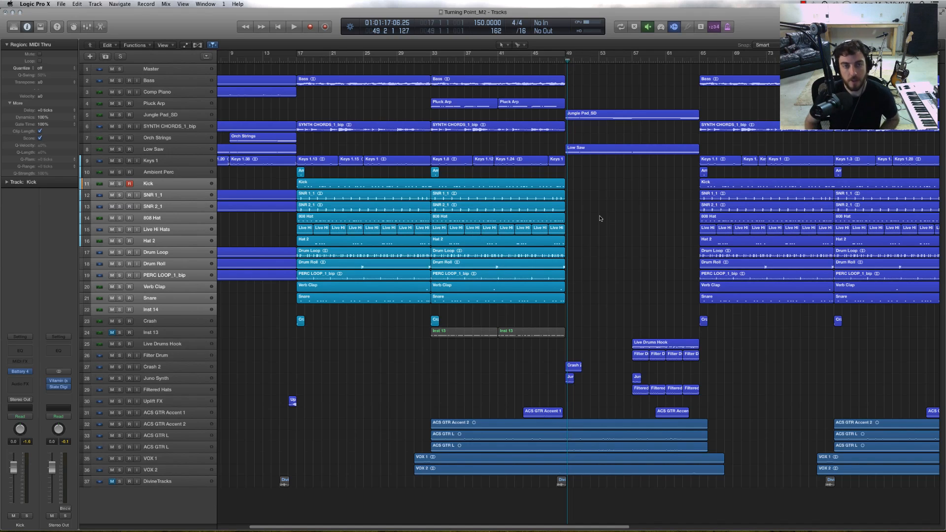
pyautogui.click(297, 60)
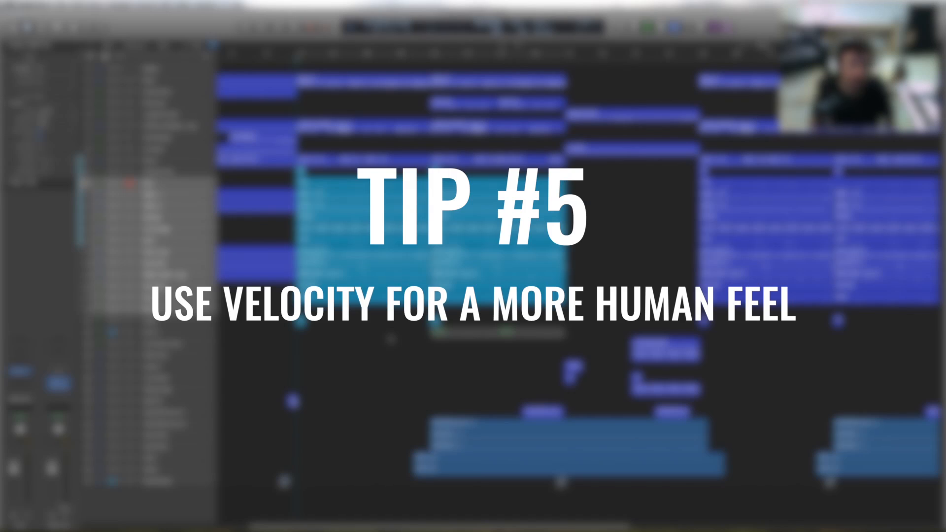
pyautogui.click(158, 172)
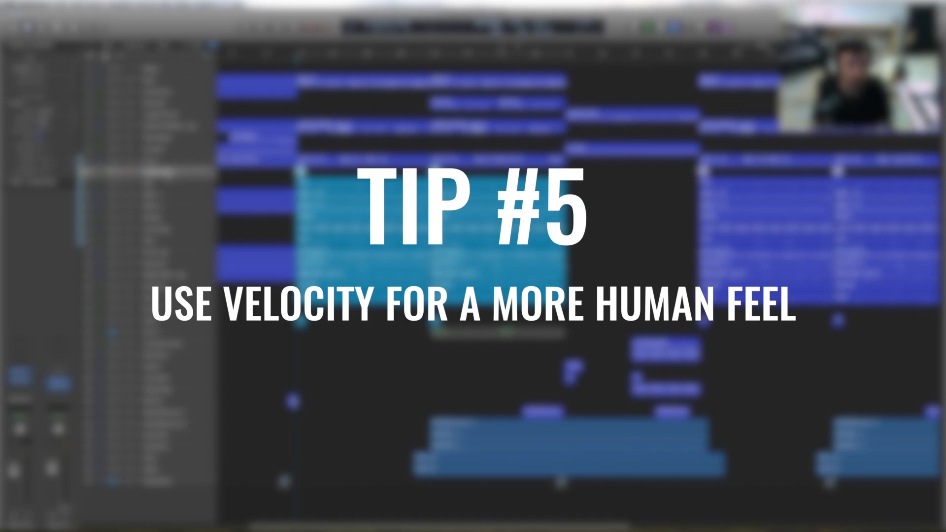
pyautogui.click(167, 184)
pyautogui.click(476, 183)
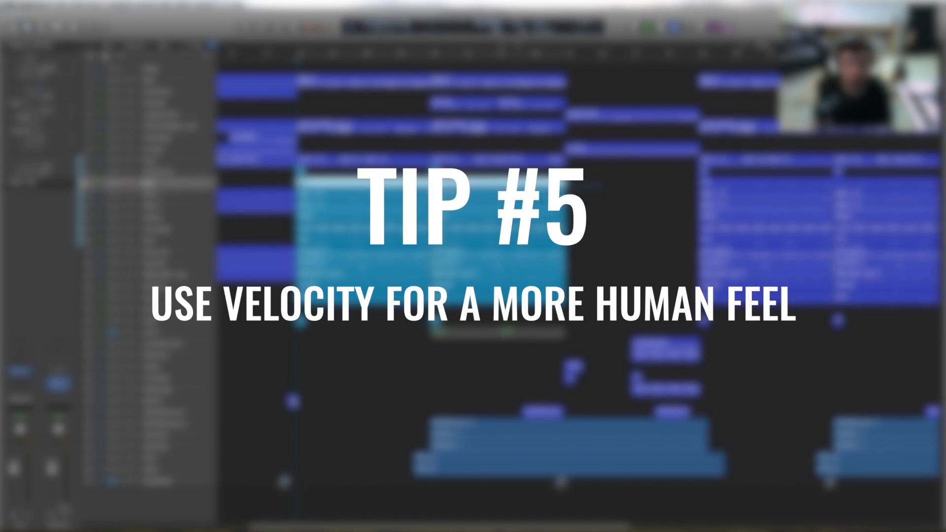
pyautogui.press('BackSpace')
# - Record a new live Kick part with the playhead starting at bar 13, stopping just past bar 33
pyautogui.click(265, 60)
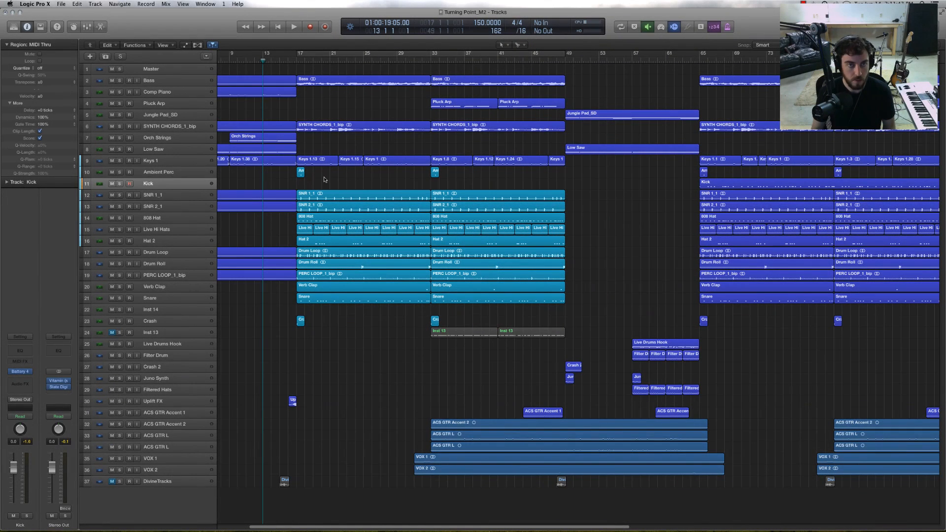
pyautogui.press('r')
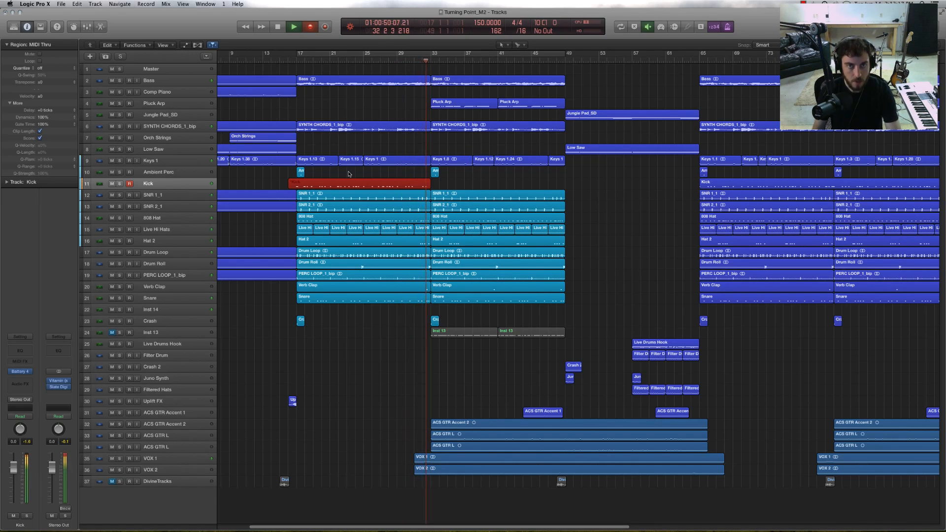
pyautogui.press('space')
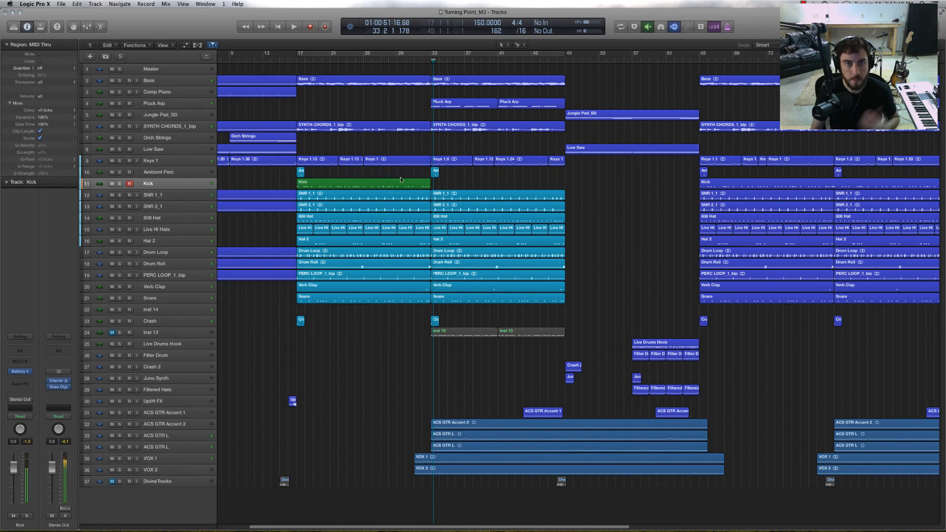
# - Open the newly recorded Kick region in the Piano Roll, examine its notes from bar 17 to bar 33, and close the editor
pyautogui.doubleClick(339, 184)
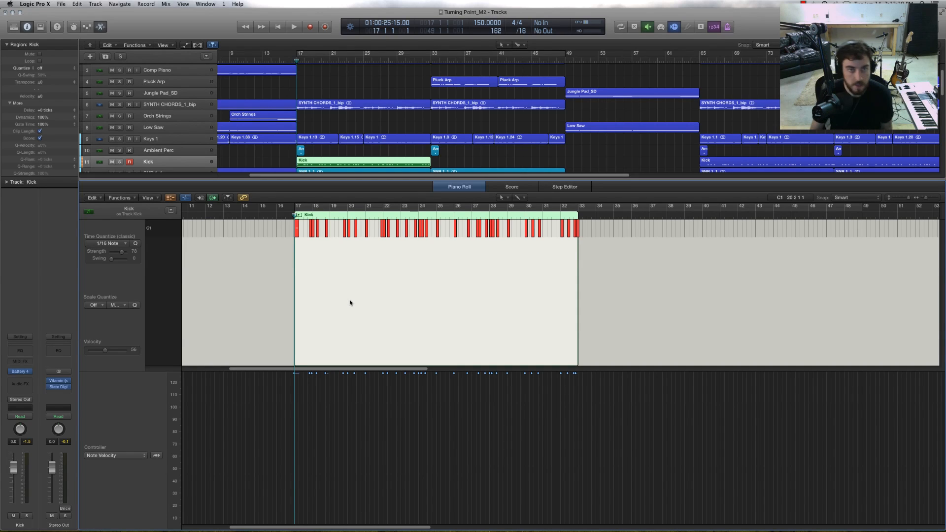
pyautogui.press('super+Right')
pyautogui.press('super+Right')
pyautogui.press('super+Right')
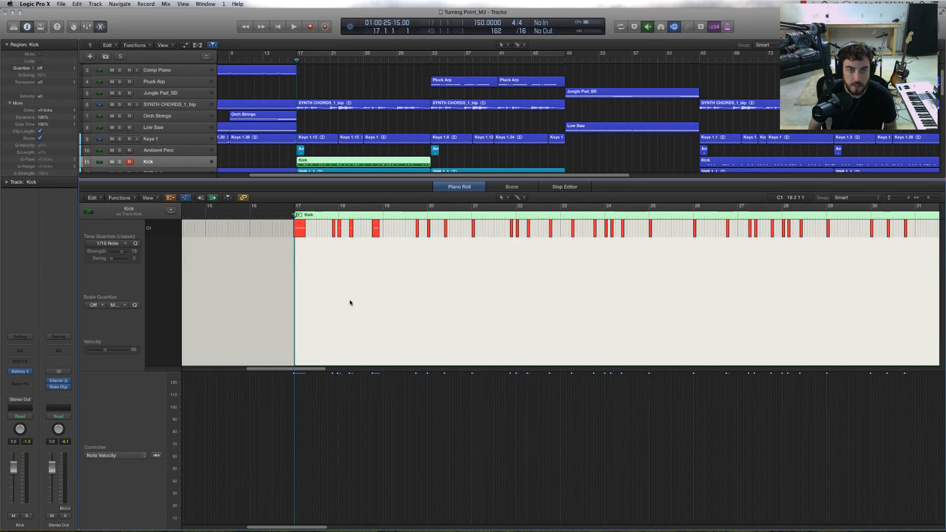
pyautogui.moveTo(310, 371); pyautogui.dragTo(314, 371)
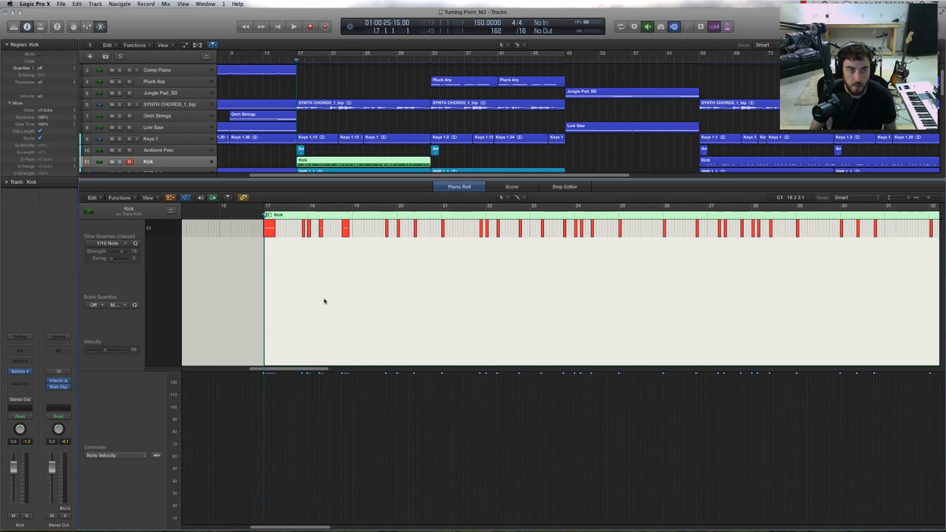
pyautogui.press('super+Left')
pyautogui.press('super+Left')
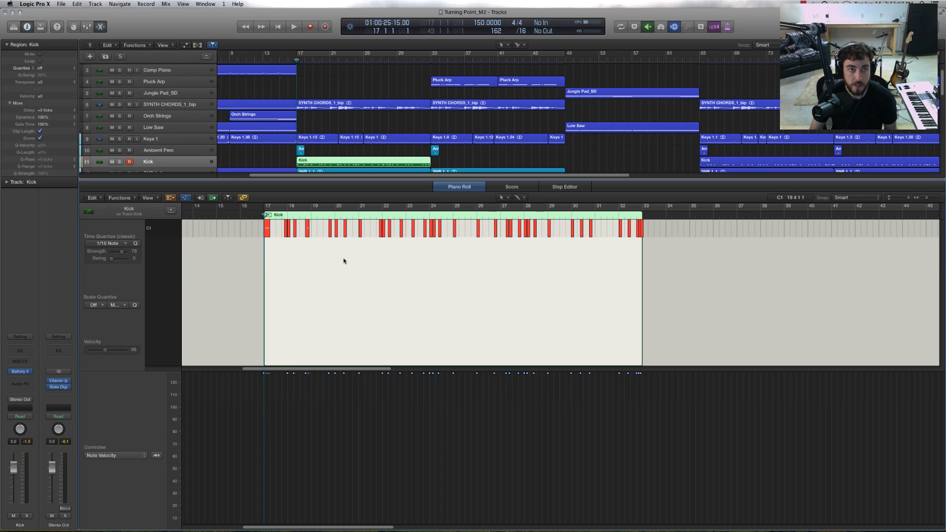
pyautogui.scroll(-2, 199, 148)
pyautogui.press('x')
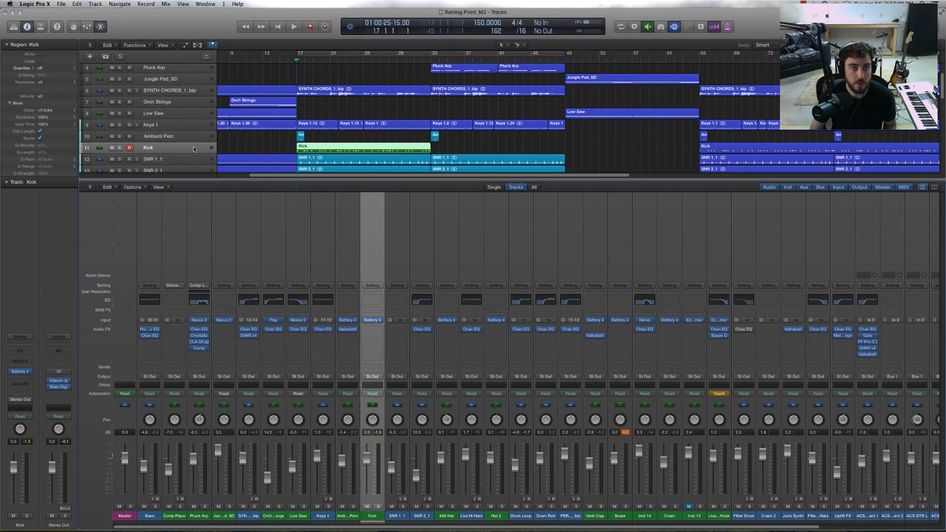
pyautogui.press('x')
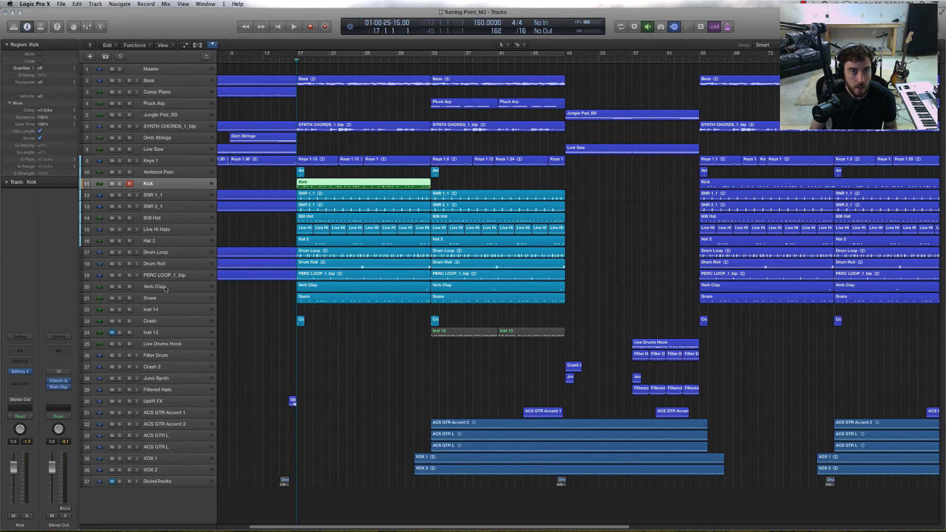
# - Solo the drum tracks from Kick through Inst 14 and play them from bar 17
pyautogui.click(163, 302)
pyautogui.click(162, 307)
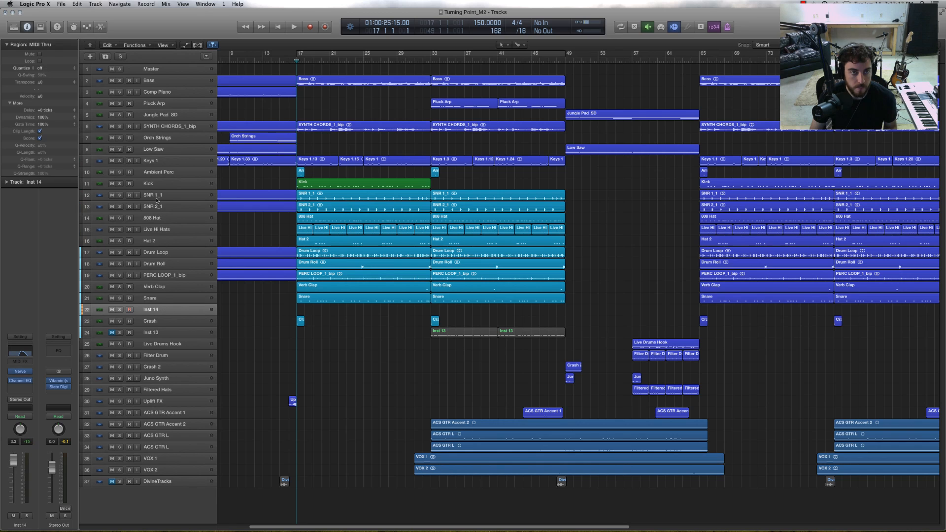
pyautogui.keyDown('shift'); pyautogui.click(127, 182); pyautogui.keyUp('shift')
pyautogui.click(119, 183)
pyautogui.press('space')
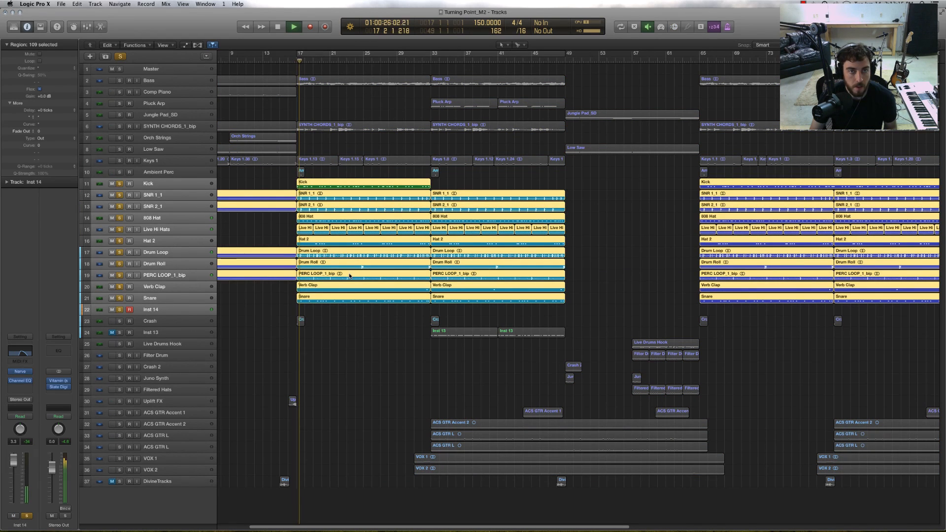
# - Open the recorded Kick region in the Piano Roll, select all its notes, and set the 1/16 Note quantize strength to 70
pyautogui.click(344, 311)
pyautogui.doubleClick(331, 184)
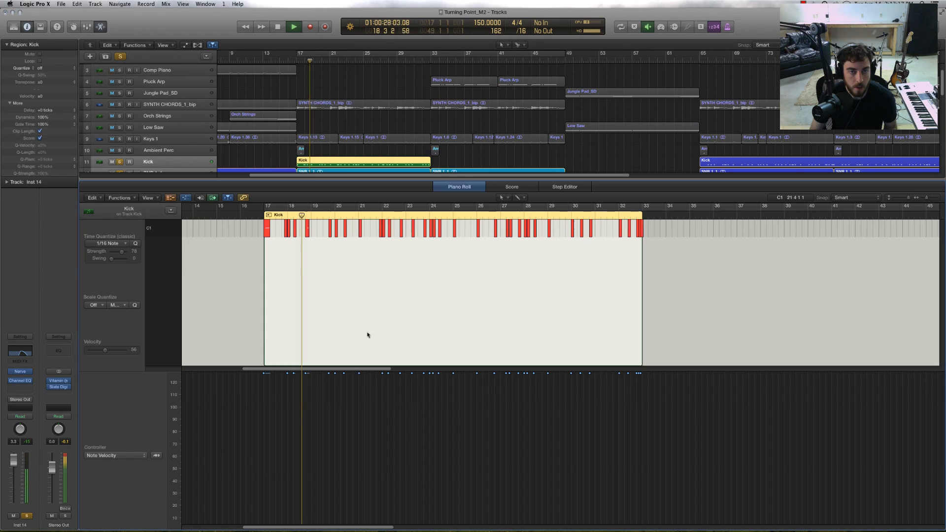
pyautogui.press('space')
pyautogui.press('super+a')
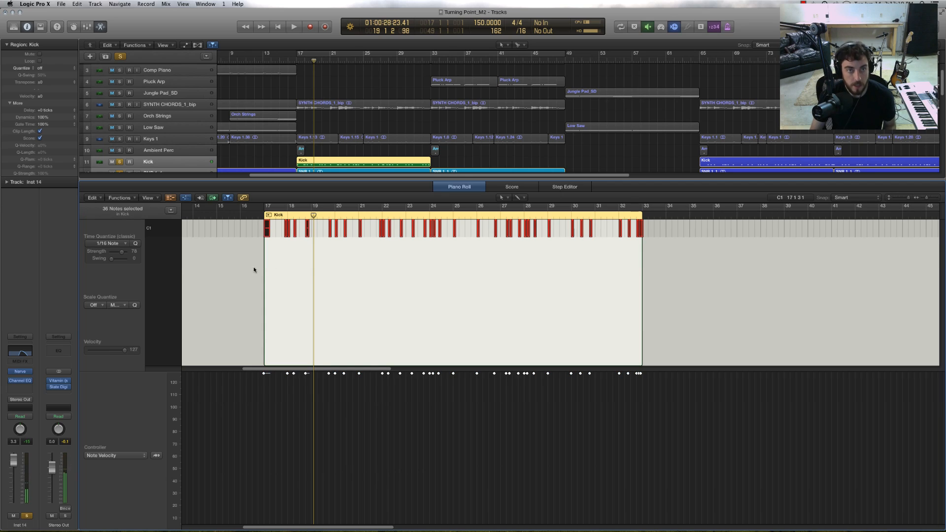
pyautogui.moveTo(122, 252); pyautogui.dragTo(123, 254)
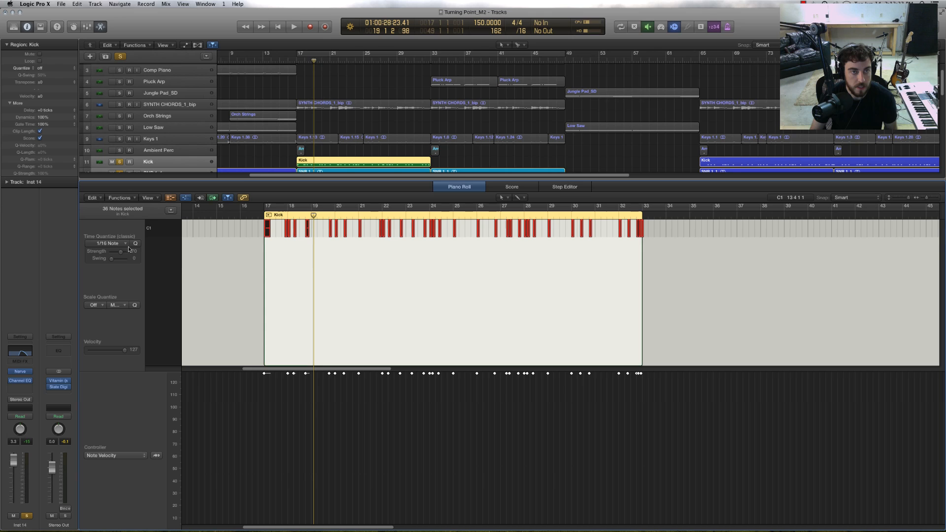
# - Set the quantize strength to 100 for the first Kick note at bar 17 and play back the soloed drums
pyautogui.click(324, 265)
pyautogui.press('space')
pyautogui.click(268, 232)
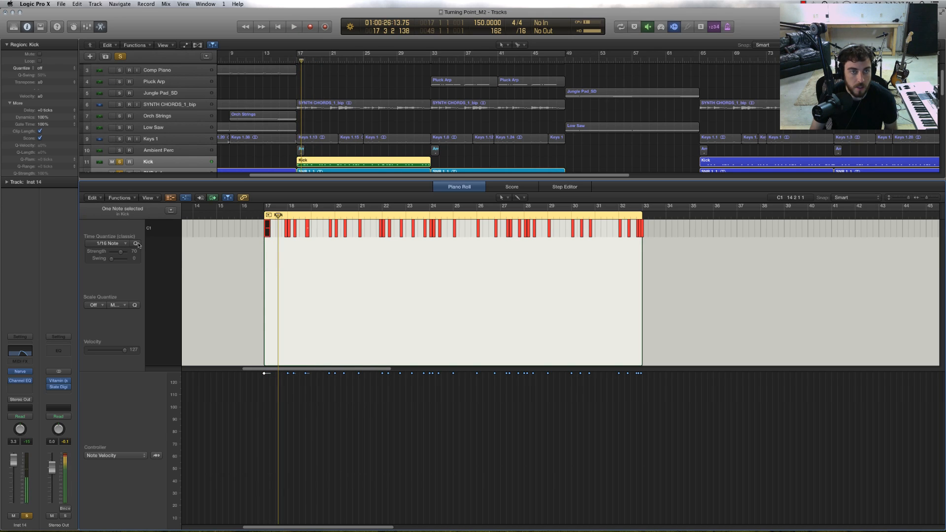
pyautogui.click(301, 257)
pyautogui.press('space')
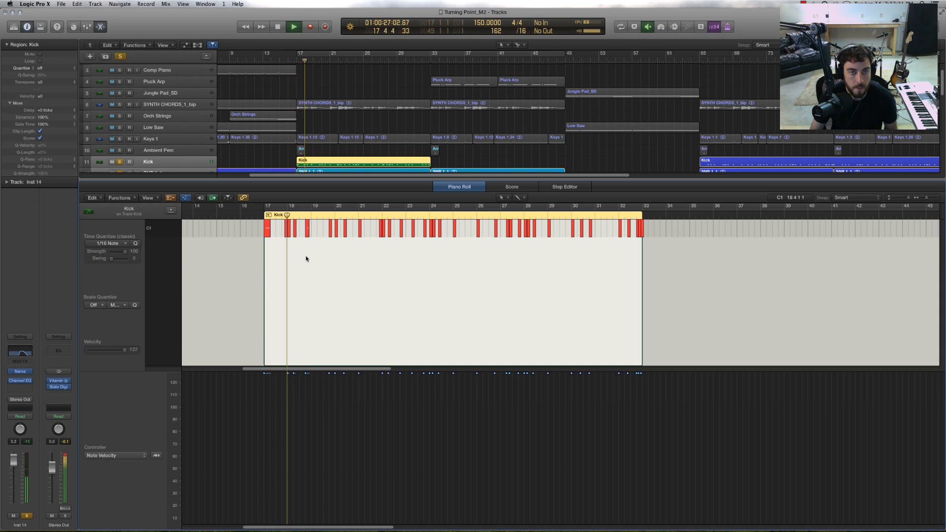
# - Play the soloed drums from bar 17 and examine the Kick notes and their velocities between bars 17 and 19
pyautogui.press('space')
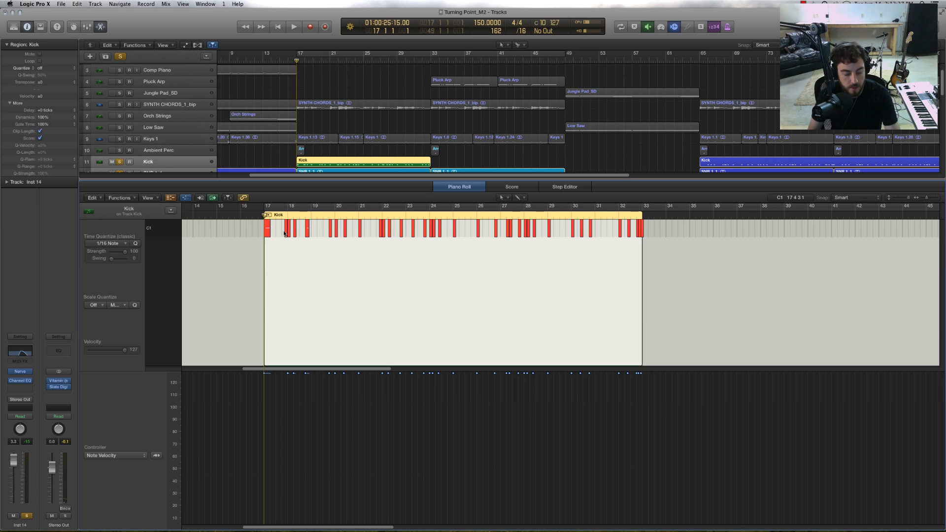
pyautogui.press('space')
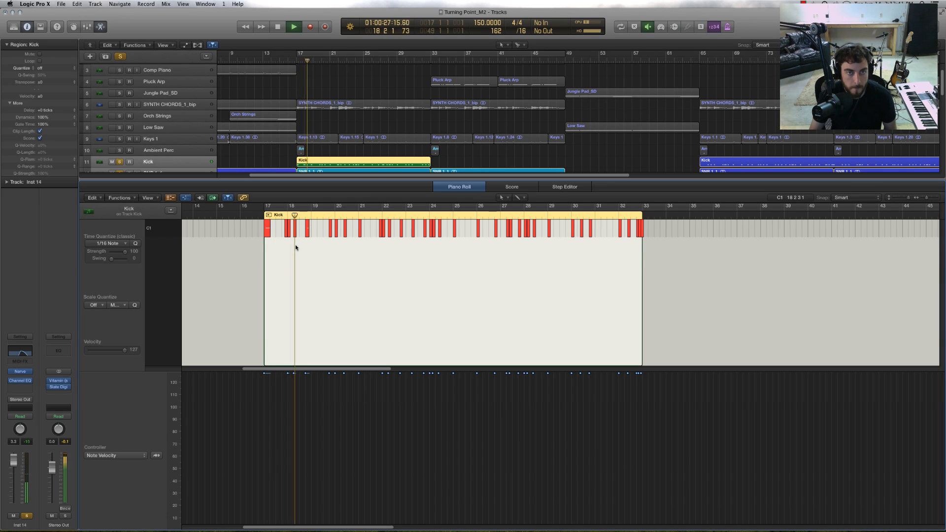
pyautogui.press('space')
pyautogui.moveTo(287, 373)
pyautogui.mouseDown()
pyautogui.moveTo(288, 412)
pyautogui.moveTo(284, 376)
pyautogui.mouseUp()
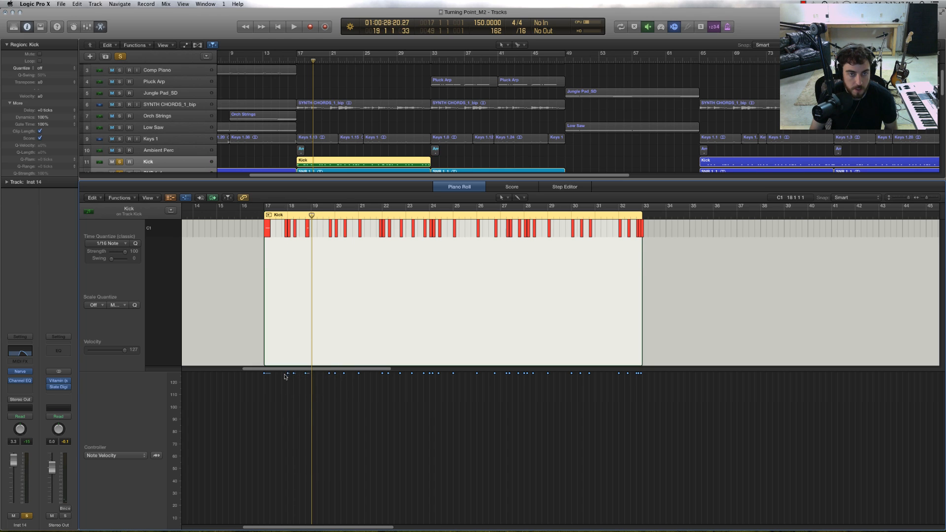
pyautogui.press('super+Right')
pyautogui.press('super+Right')
pyautogui.press('super+Right')
pyautogui.press('super+Right')
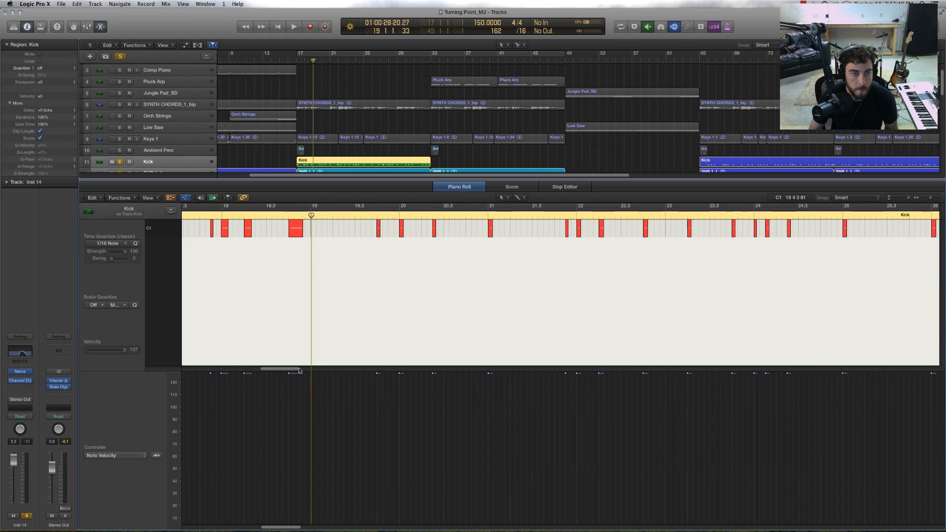
pyautogui.hscroll(-5, 279, 525)
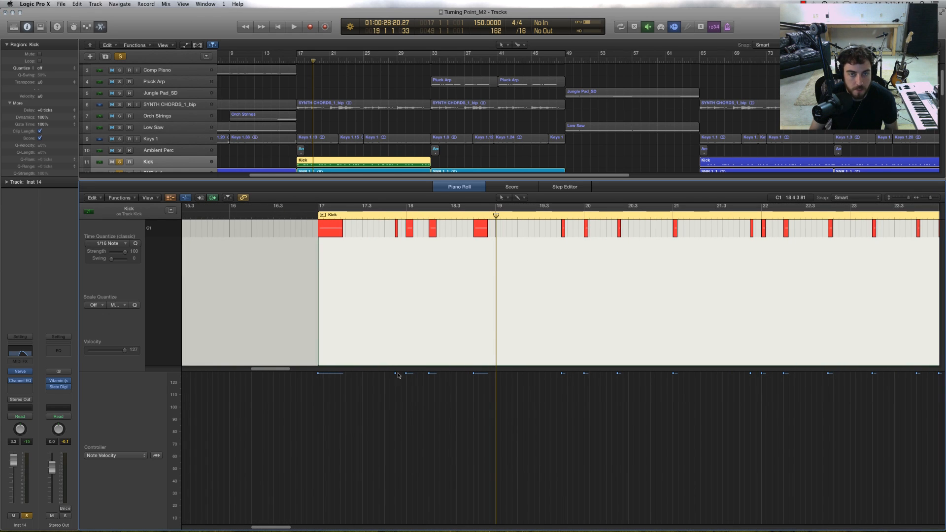
# - Lower the velocity of the Kick note just before bar 18 to about 82 and audition it from bar 17
pyautogui.moveTo(394, 374); pyautogui.dragTo(395, 398)
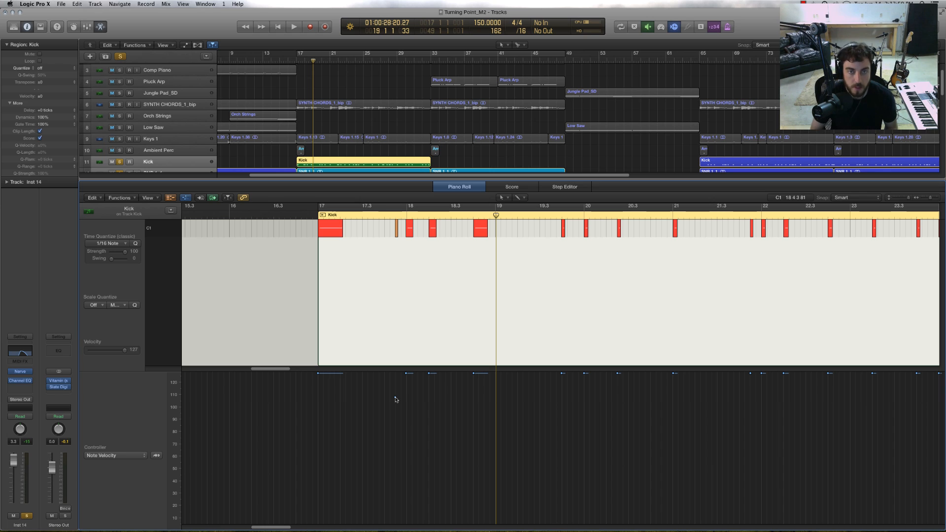
pyautogui.moveTo(395, 397); pyautogui.dragTo(395, 414)
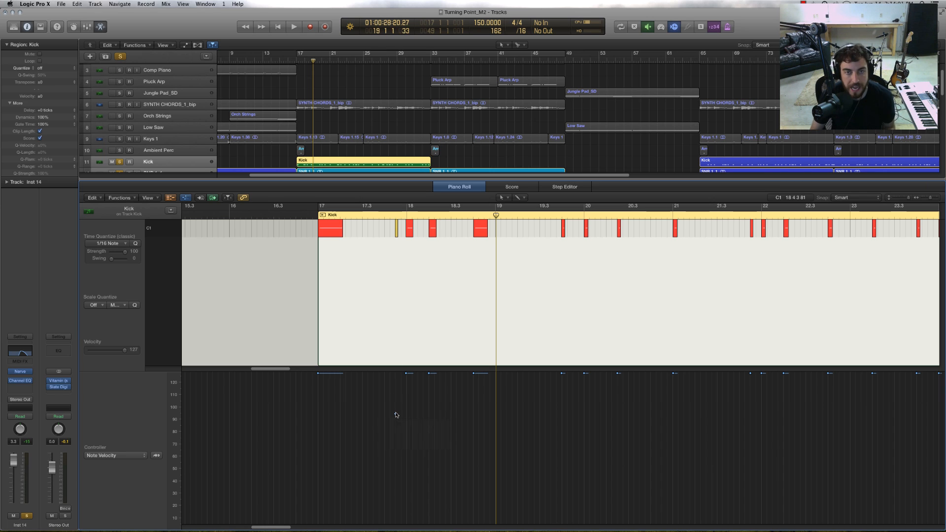
pyautogui.click(315, 217)
pyautogui.press('space')
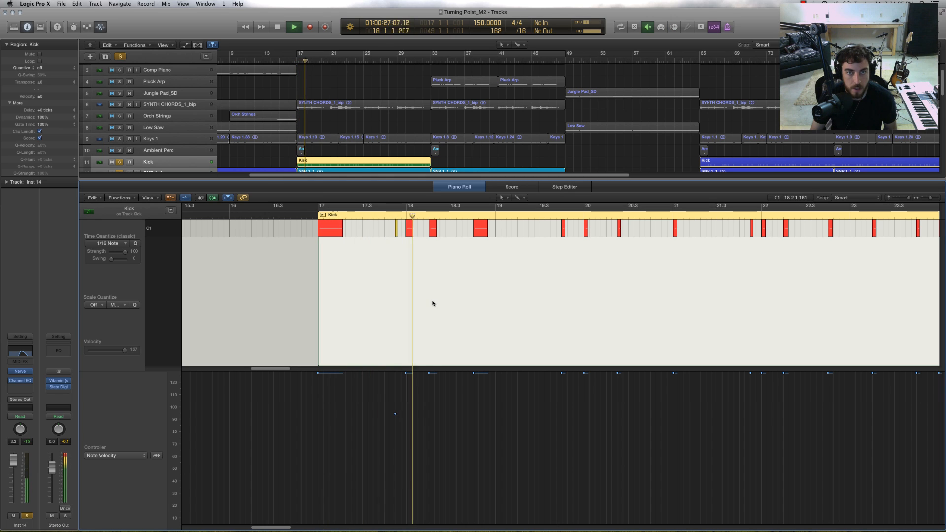
pyautogui.press('space')
pyautogui.moveTo(395, 413); pyautogui.dragTo(395, 429)
pyautogui.press('space')
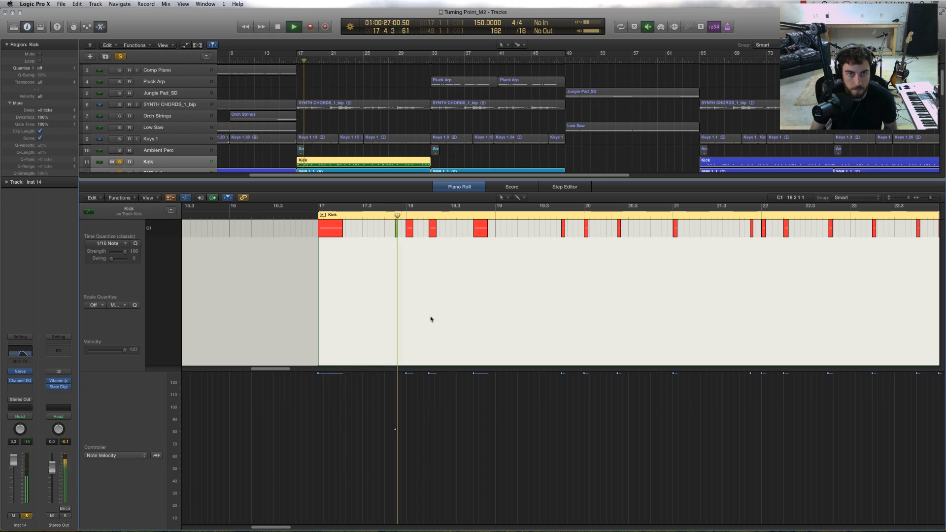
pyautogui.press('space')
# - Lower the velocities of the Kick notes just before bars 20 and 22 to about 89 and 84, and play from bar 21
pyautogui.moveTo(568, 374); pyautogui.dragTo(561, 421)
pyautogui.click(395, 431)
pyautogui.press('space')
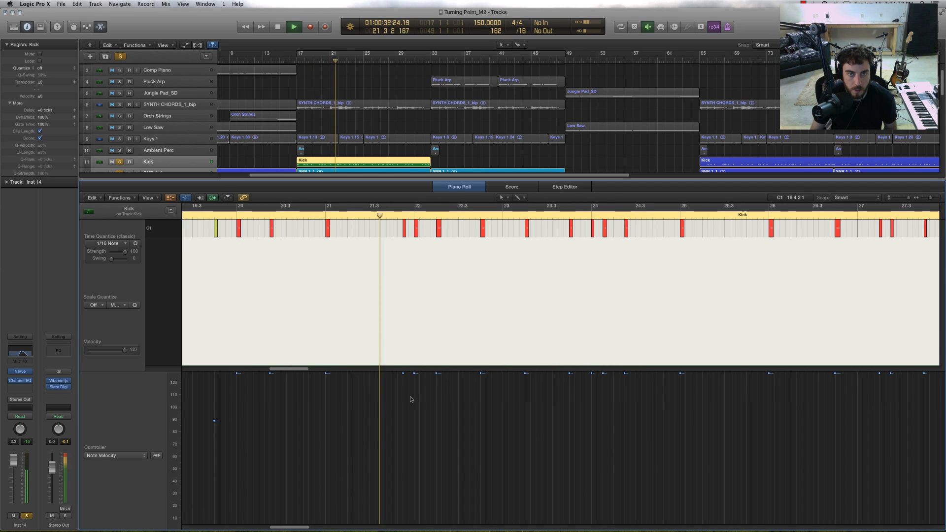
pyautogui.moveTo(403, 373); pyautogui.dragTo(403, 426)
pyautogui.press('space')
pyautogui.click(333, 215)
pyautogui.click(325, 215)
pyautogui.press('space')
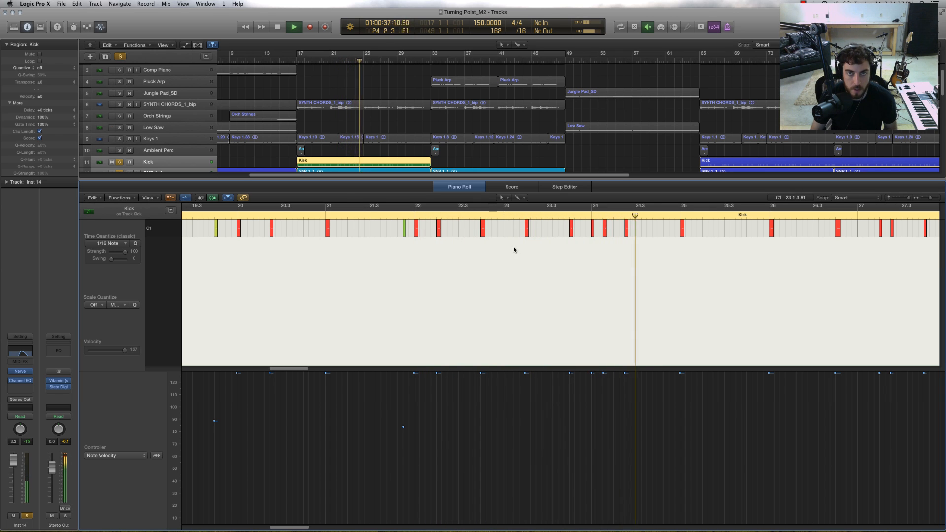
# - Lower the velocities of three successive Kick notes around bar 24 to about 79, 101 and 116, and play them back
pyautogui.press('space')
pyautogui.moveTo(569, 381); pyautogui.dragTo(570, 433)
pyautogui.moveTo(592, 374)
pyautogui.mouseDown()
pyautogui.moveTo(593, 406)
pyautogui.moveTo(603, 387)
pyautogui.mouseUp()
pyautogui.press('space')
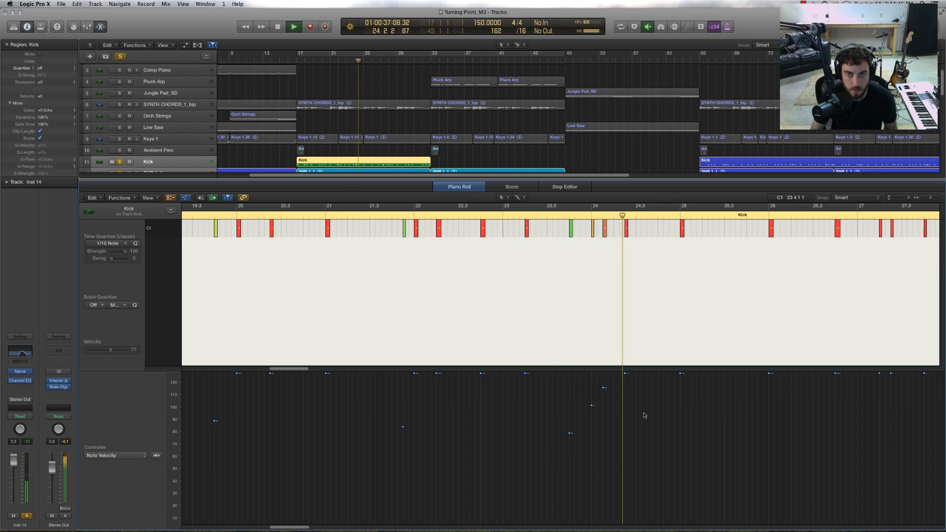
pyautogui.press('space')
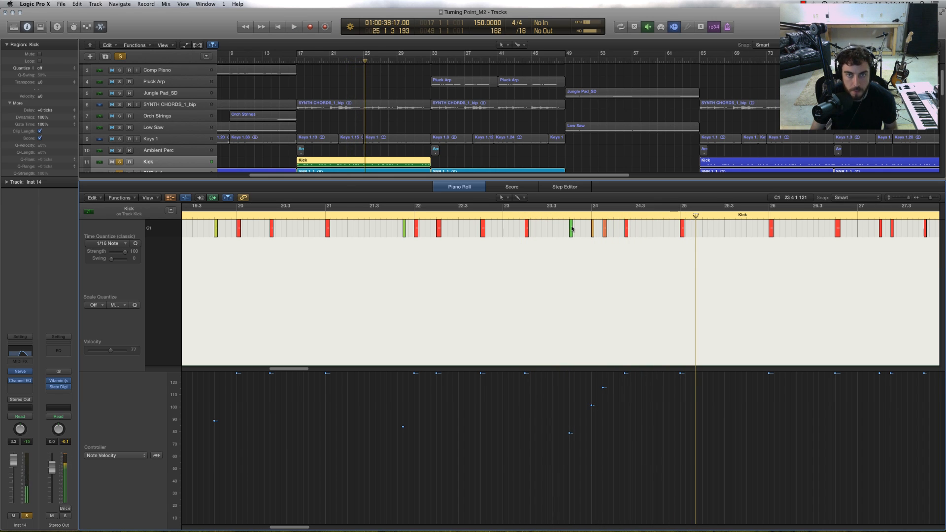
# - Add two Kick notes around bar 24 for an evenly spaced five-note run, with velocities rising from about 79 to 116, and play it
pyautogui.moveTo(572, 228); pyautogui.dragTo(615, 228)
pyautogui.moveTo(585, 433); pyautogui.dragTo(604, 392)
pyautogui.press('space')
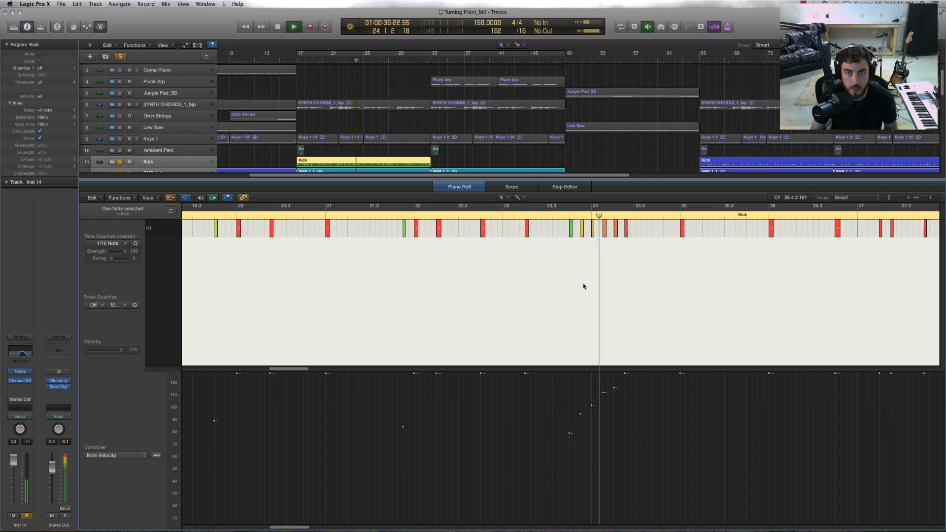
pyautogui.press('space')
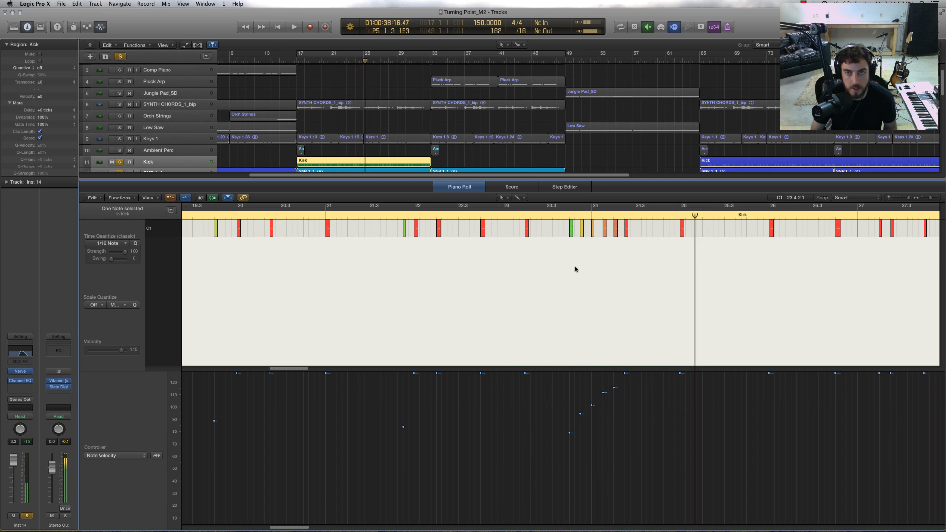
# - Return to the full arrangement, turn off solo on all drum tracks, and select the Ambient Perc track
pyautogui.press('x')
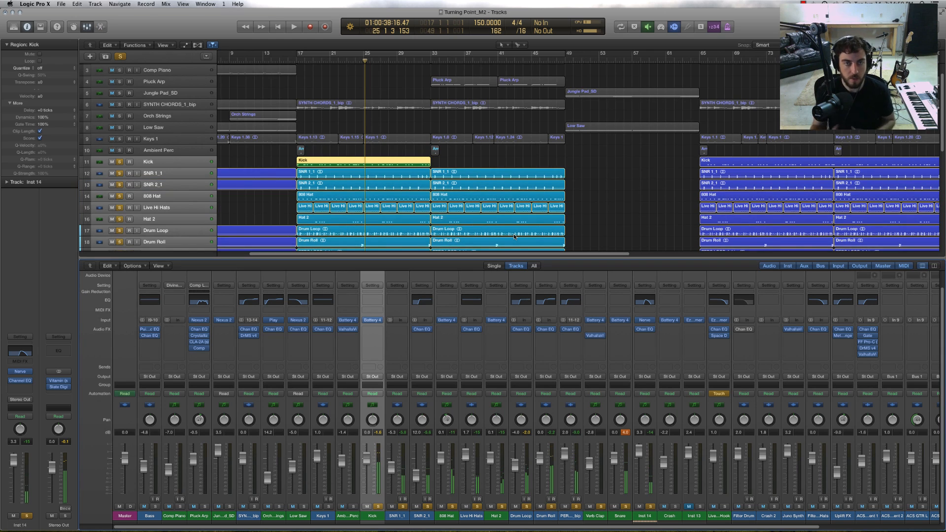
pyautogui.press('x')
pyautogui.click(609, 230)
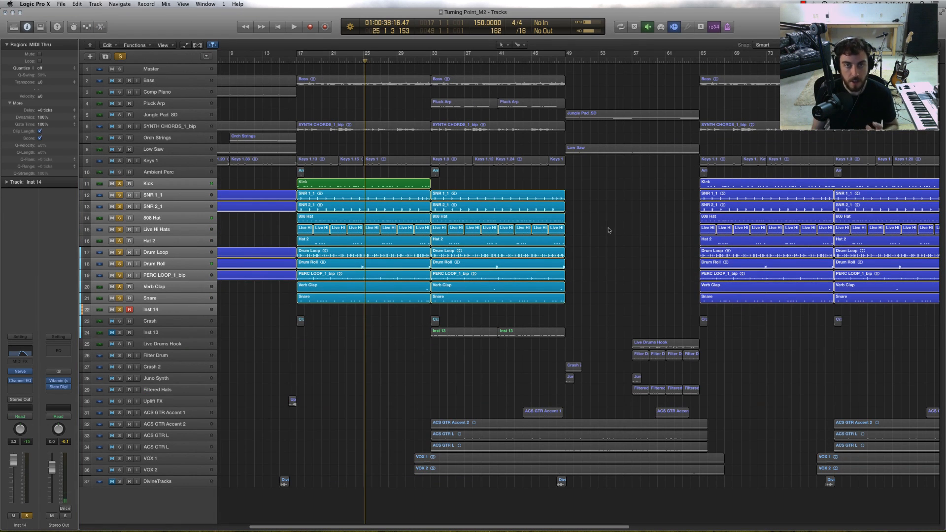
pyautogui.keyDown('alt'); pyautogui.click(119, 184); pyautogui.keyUp('alt')
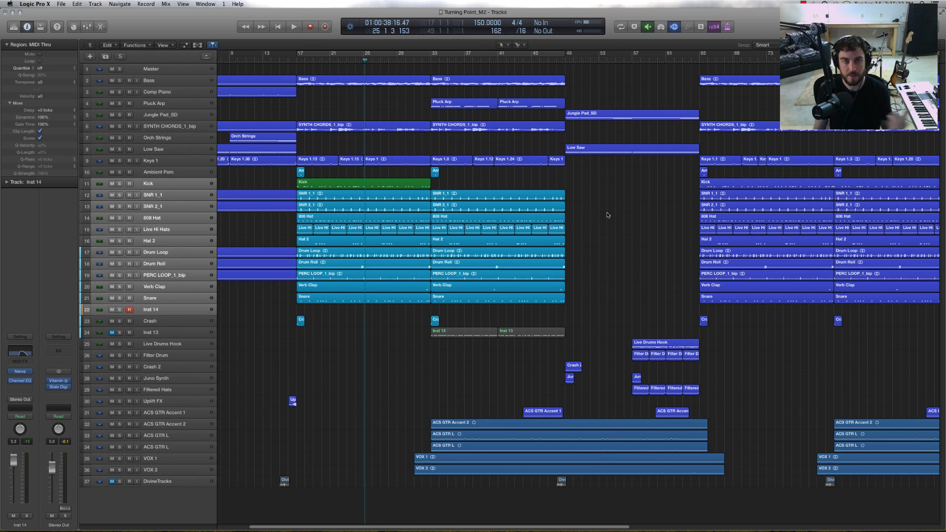
pyautogui.click(187, 174)
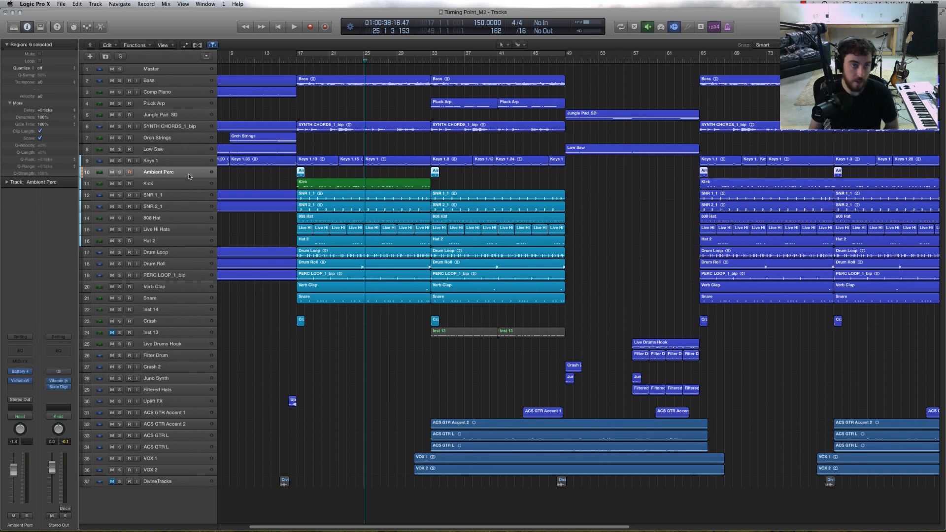